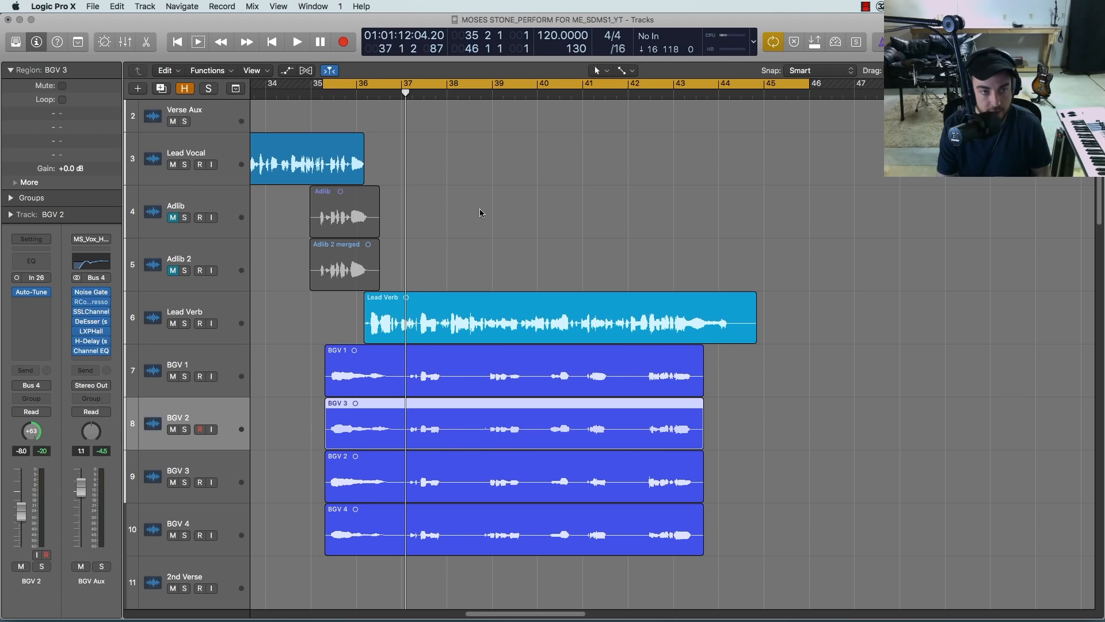
Step: Select the Lead Verb track and play back the section with the lead and the four background vocals
key("Down")
key("Down")
key("Up")
key("Up")
key("Up")
key("Up")
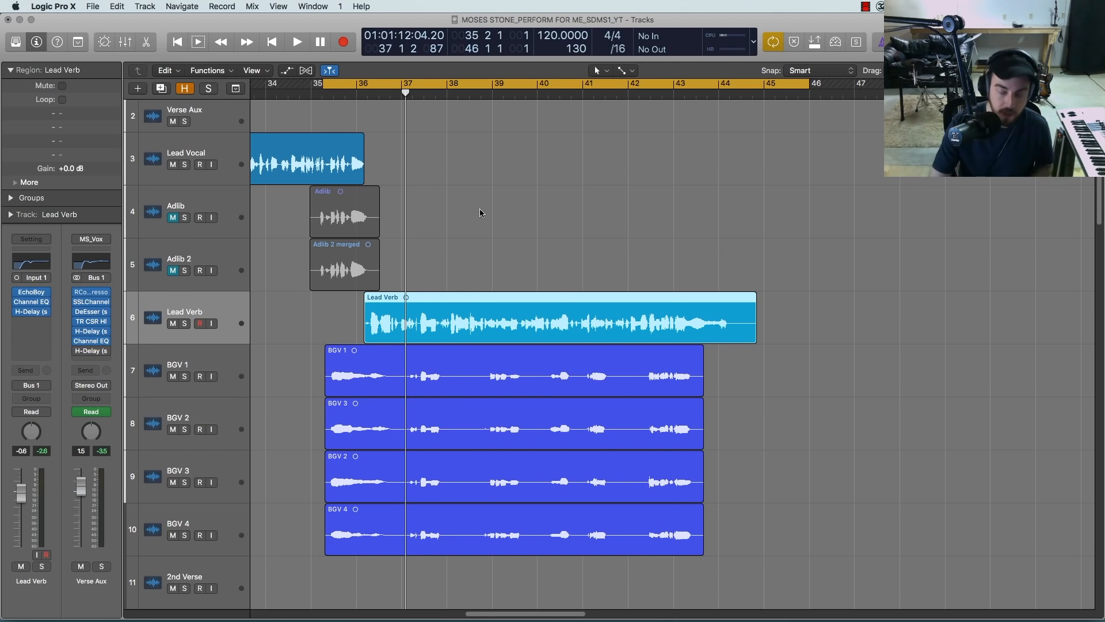
key("space")
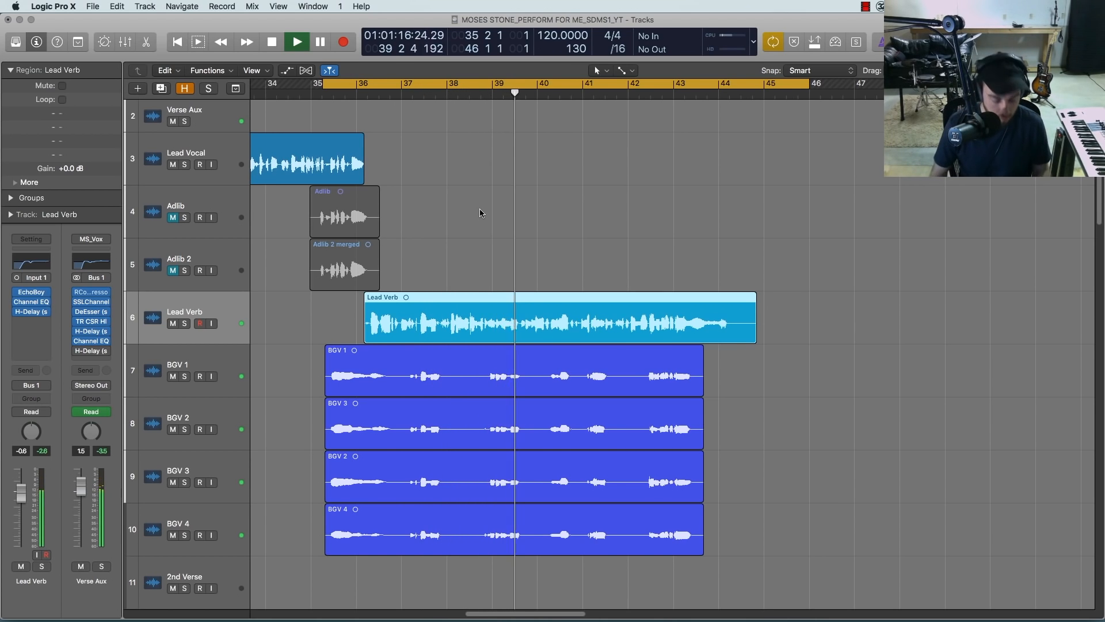
key("x")
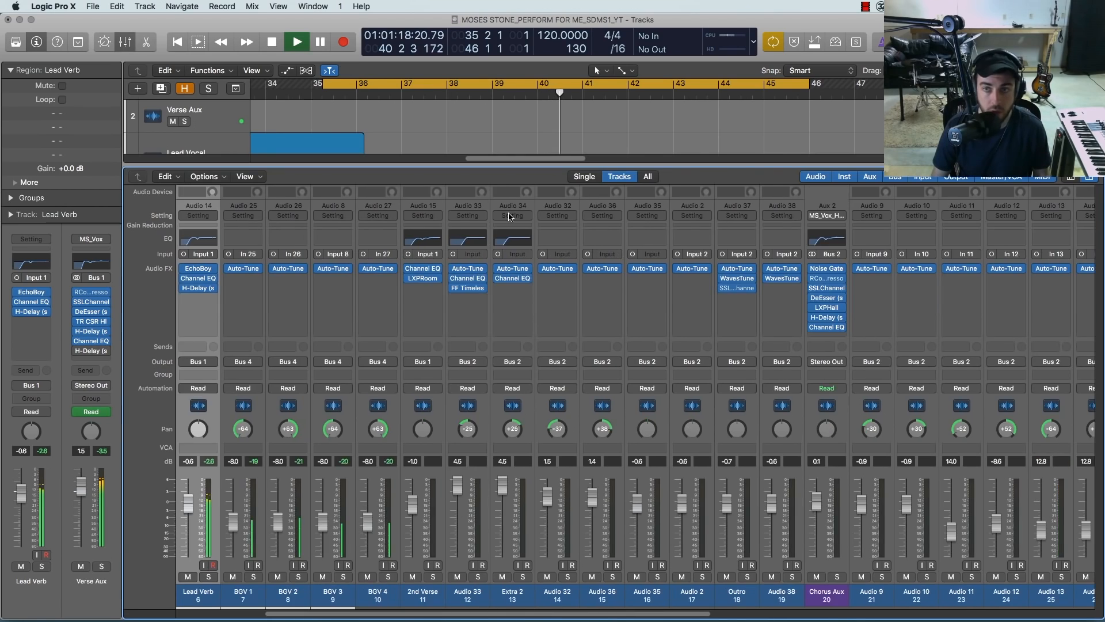
key("x")
left_click(524, 213)
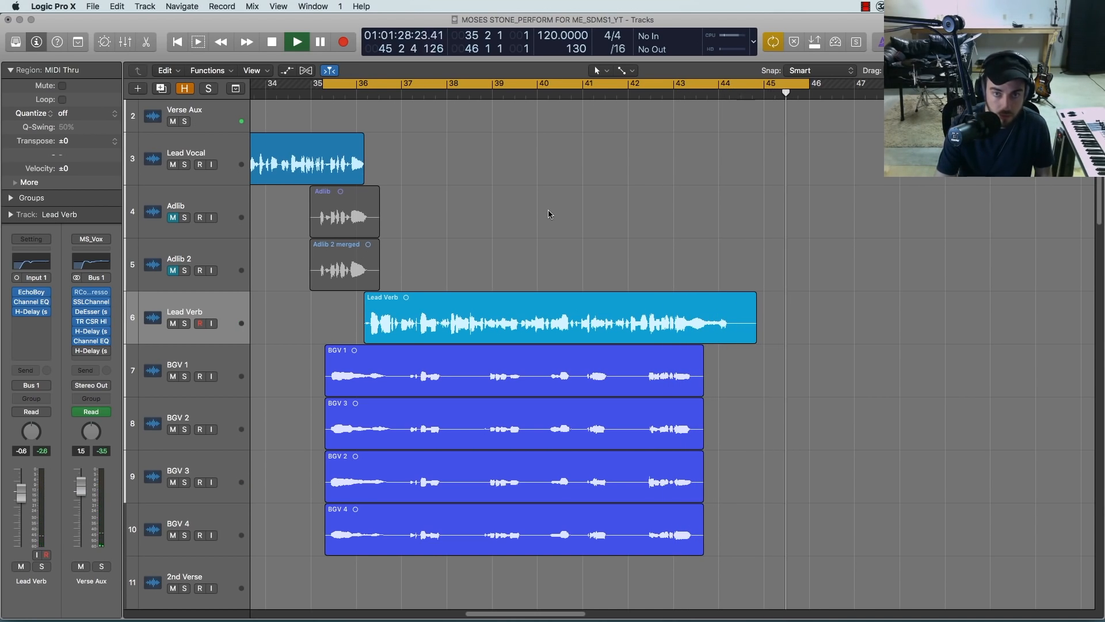
key("space")
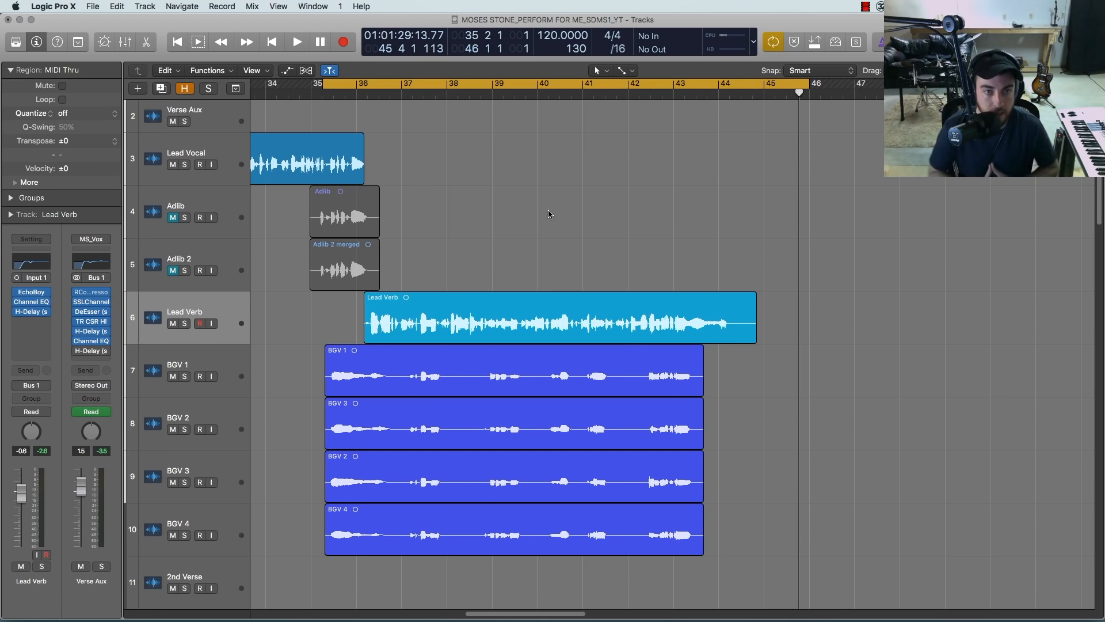
scroll(304, 240, "down", 1)
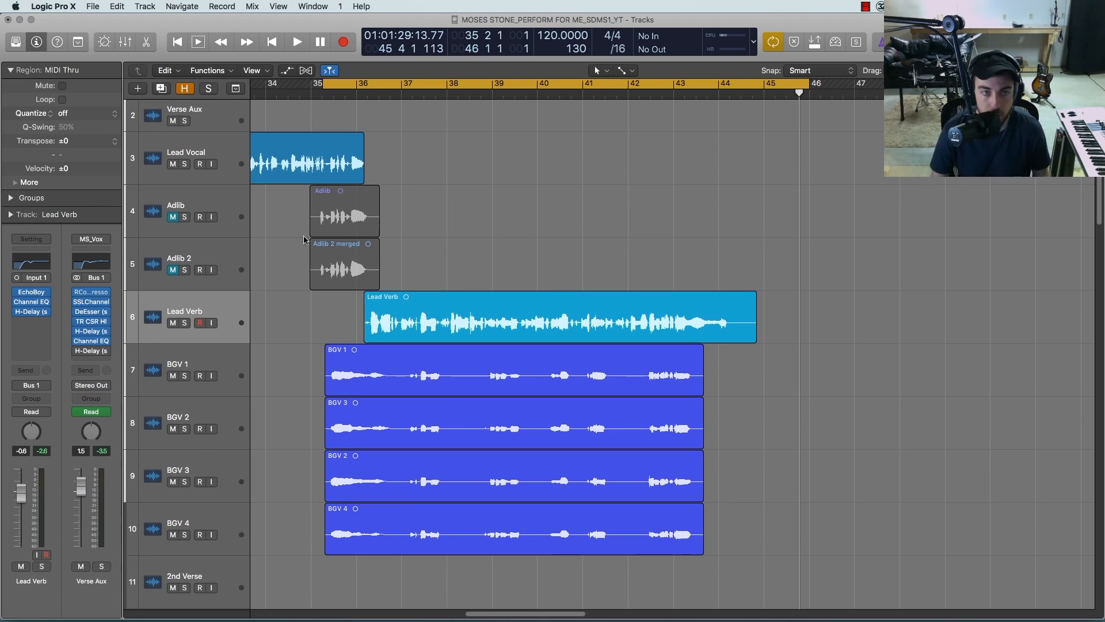
left_click(213, 354)
left_click_drag(292, 379, 773, 552)
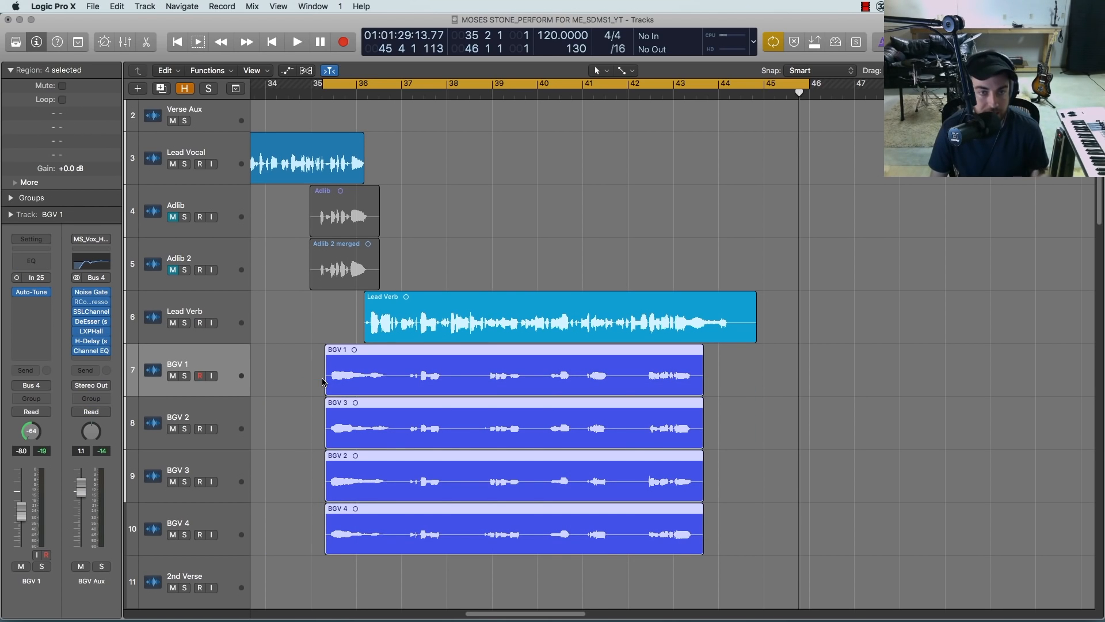
mouse_move(304, 366)
left_mouse_down()
mouse_move(633, 393)
mouse_move(753, 582)
mouse_move(727, 560)
mouse_move(362, 424)
mouse_move(291, 373)
left_mouse_up()
left_click(289, 357)
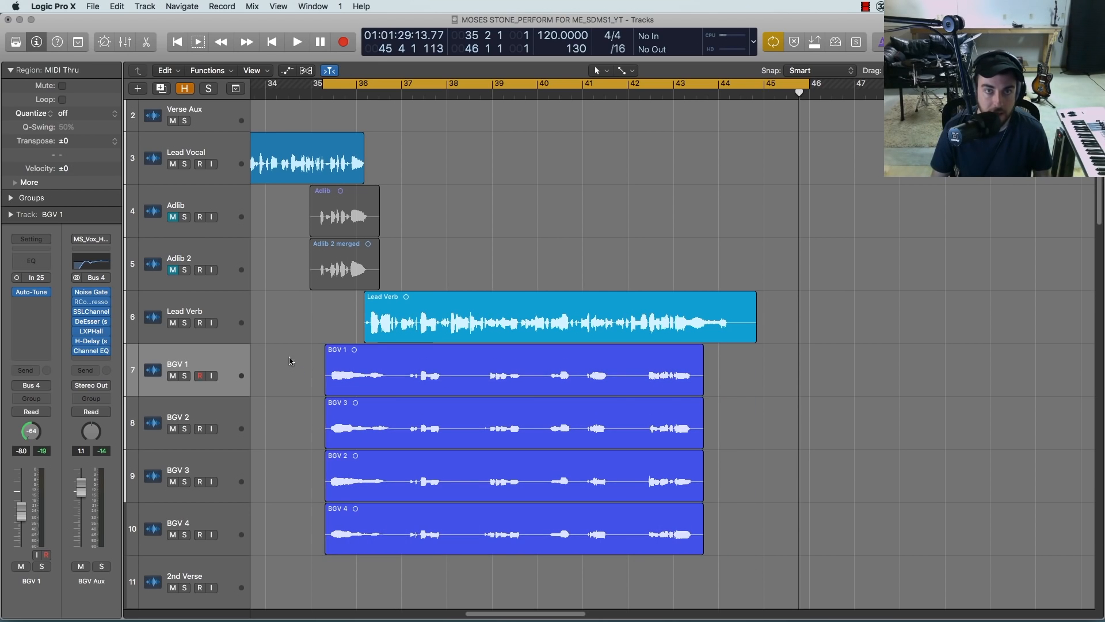
left_click(217, 414)
left_click(218, 460)
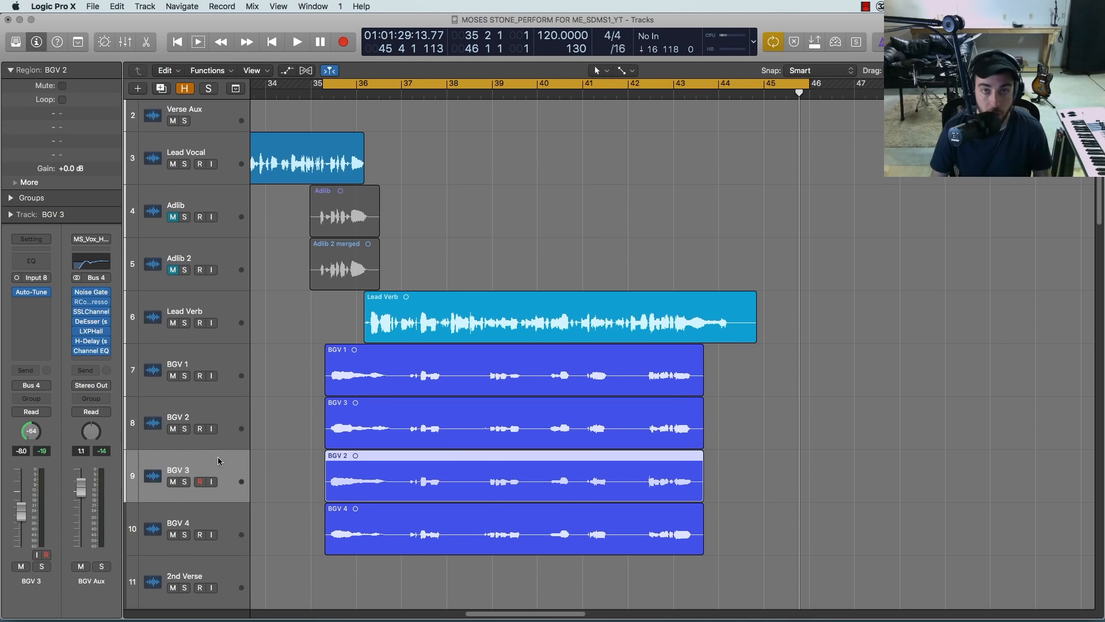
left_click(215, 360)
left_click_drag(296, 377, 771, 557)
left_click(291, 369)
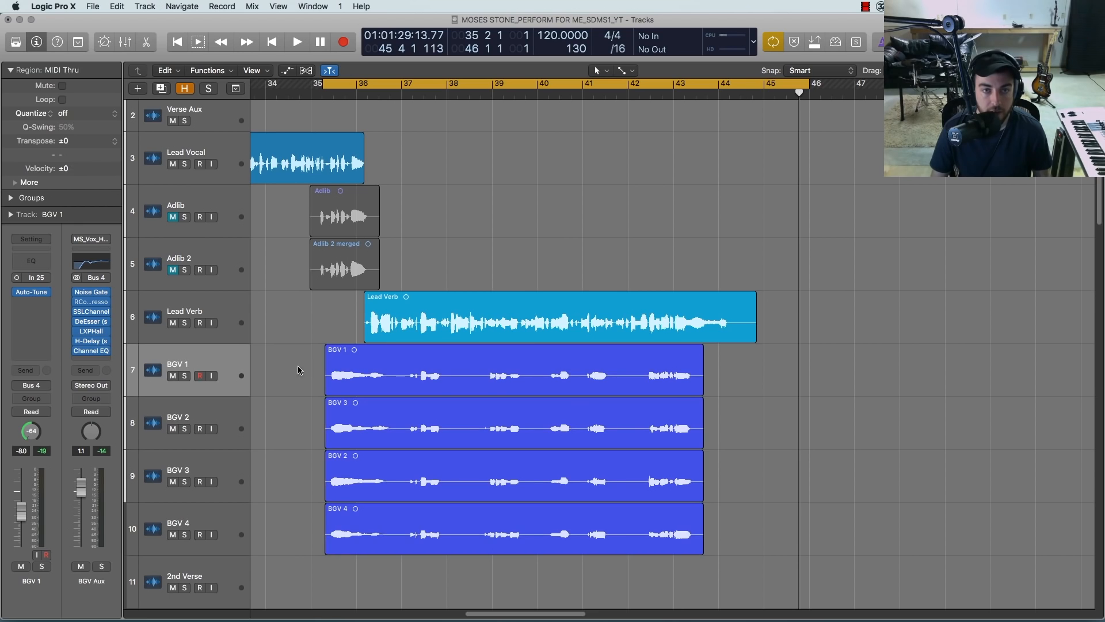
Step: Select the four BGV tracks with their regions and reset the panning of all of them to centre in the mixer
left_click_drag(282, 358, 737, 370)
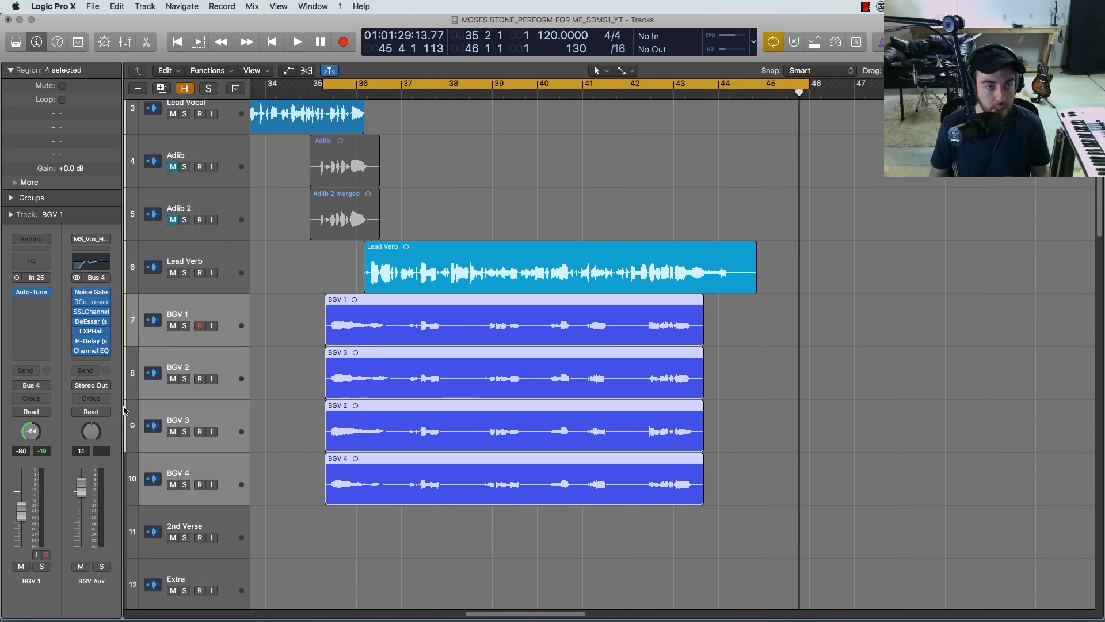
key("x")
key("x")
key("x")
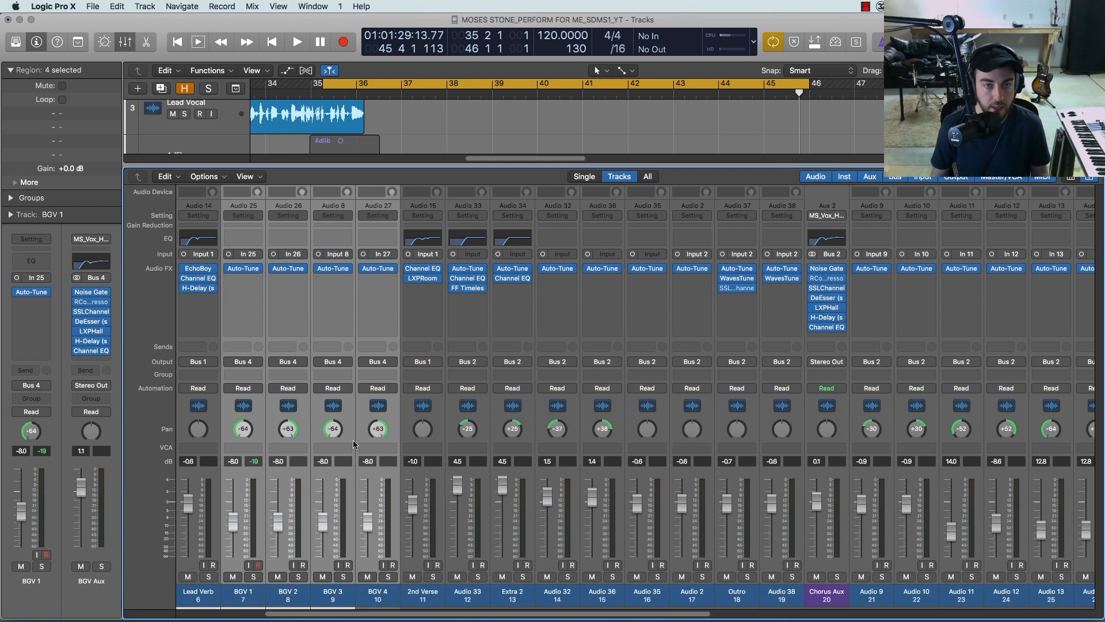
left_click(381, 455)
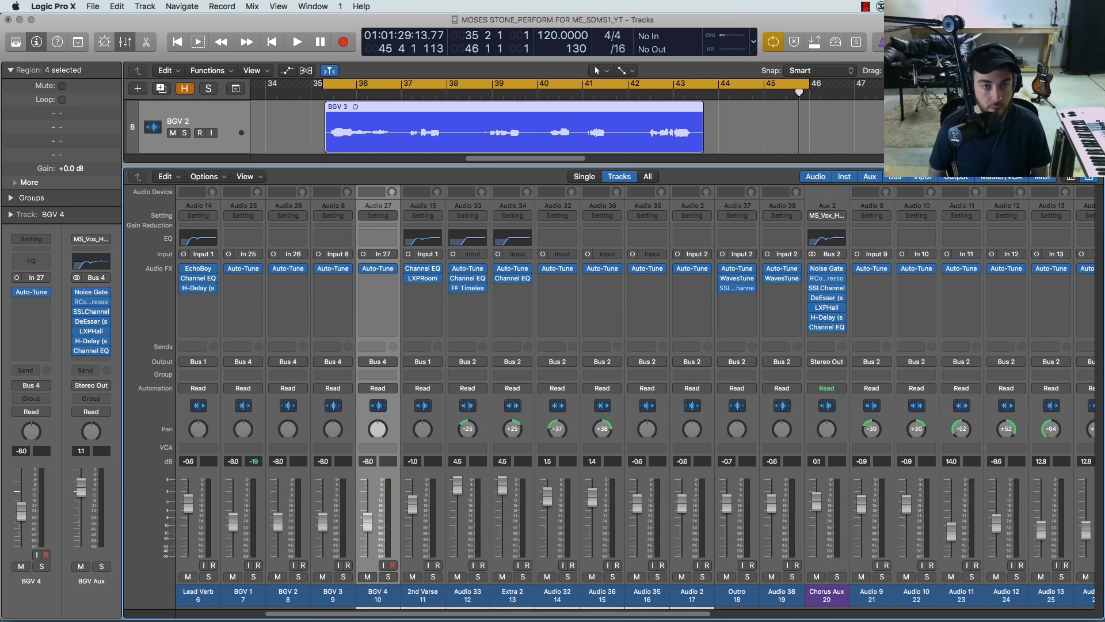
Step: Bounce the four BGV regions in place to a new track, muting the sources, including volume/pan automation, with Normalize set to Off
key("x")
scroll(510, 401, "up", 5)
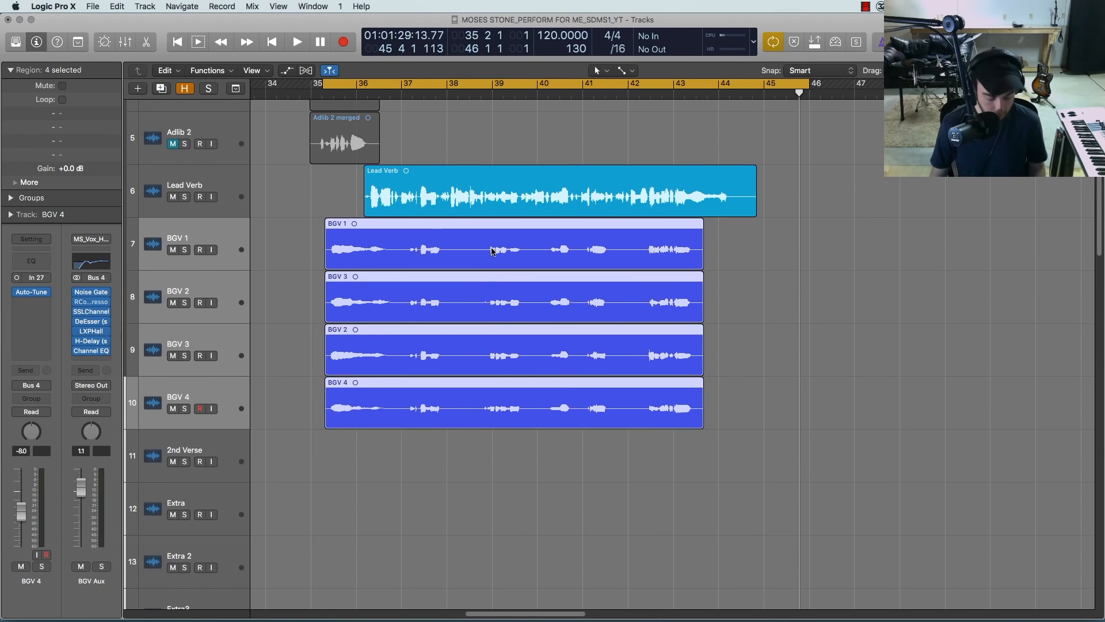
key("ctrl+b")
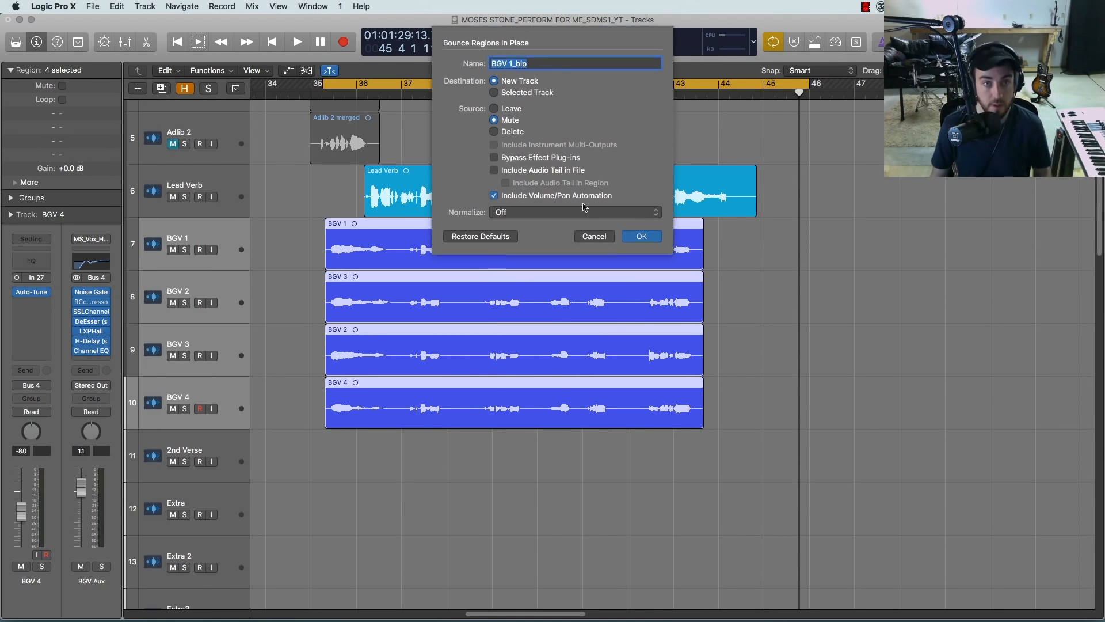
left_click(641, 237)
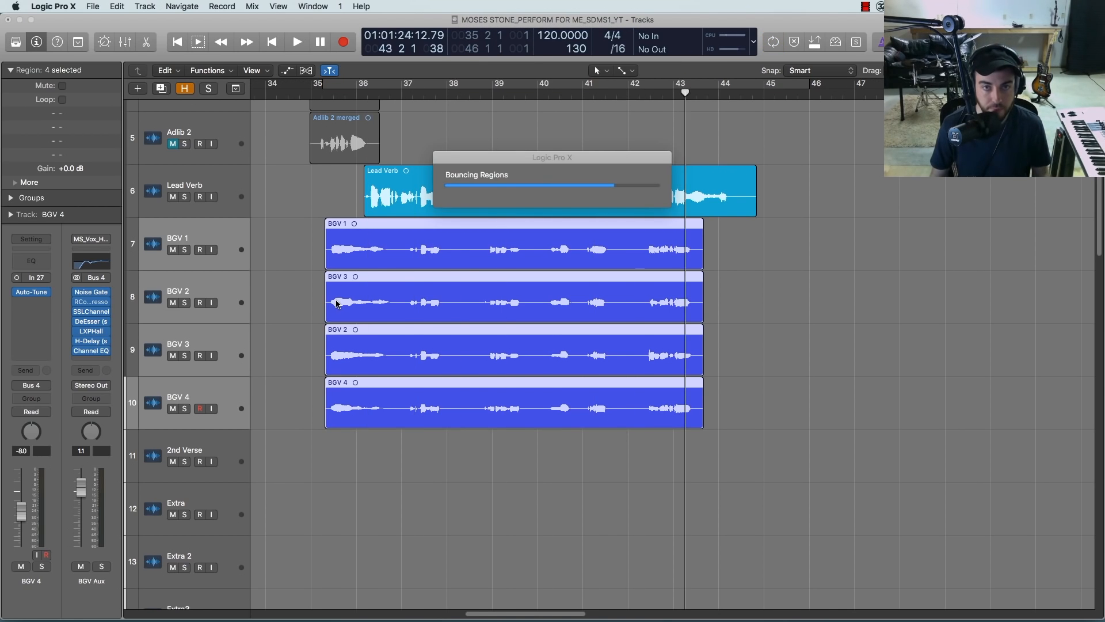
Step: Listen to the bounced BGV track in solo, then turn solo off and stop playback
left_click(283, 297)
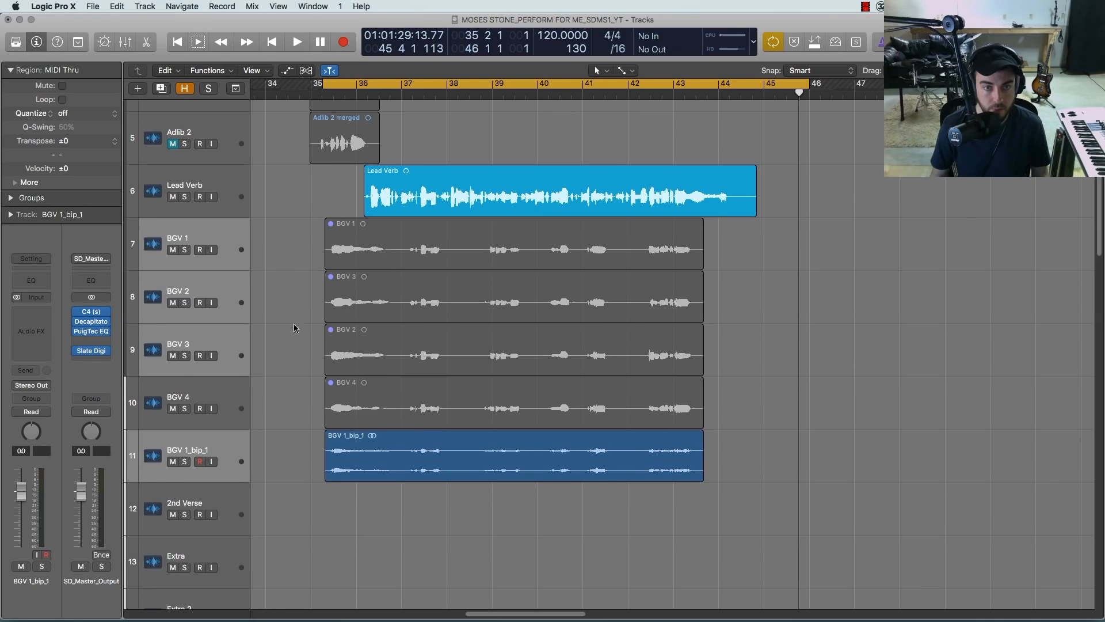
key("space")
left_click(185, 463)
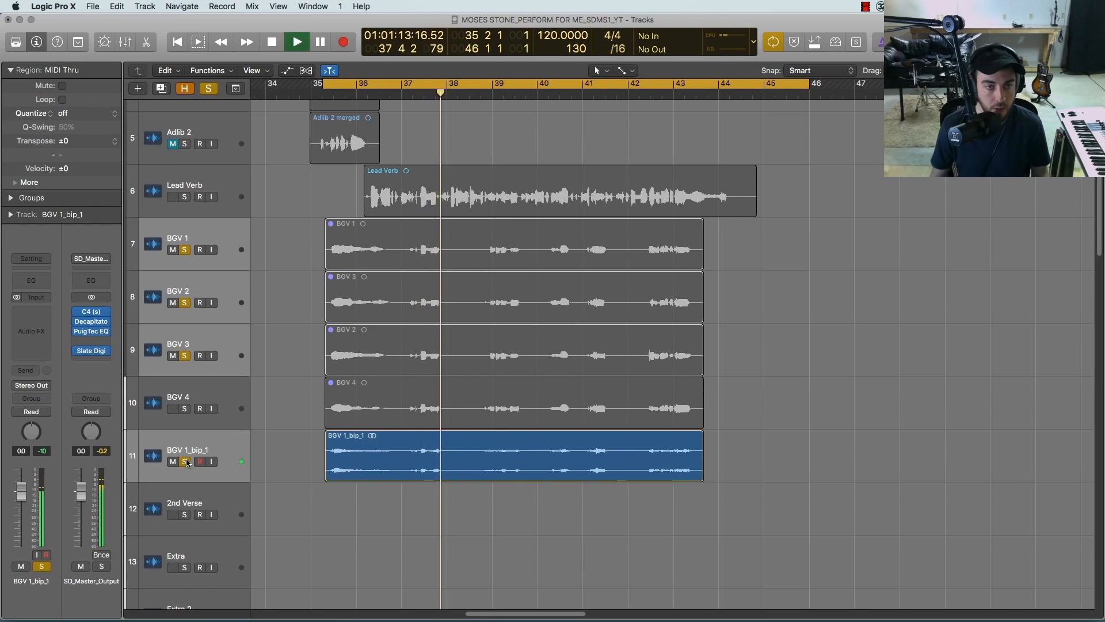
left_click(186, 463)
key("space")
Step: Route the output of the bounced BGV track to Bus 4 (BGV Aux) during playback
key("space")
mouse_move(217, 449)
left_mouse_down()
mouse_move(216, 336)
mouse_move(218, 448)
left_mouse_up()
left_click(219, 448)
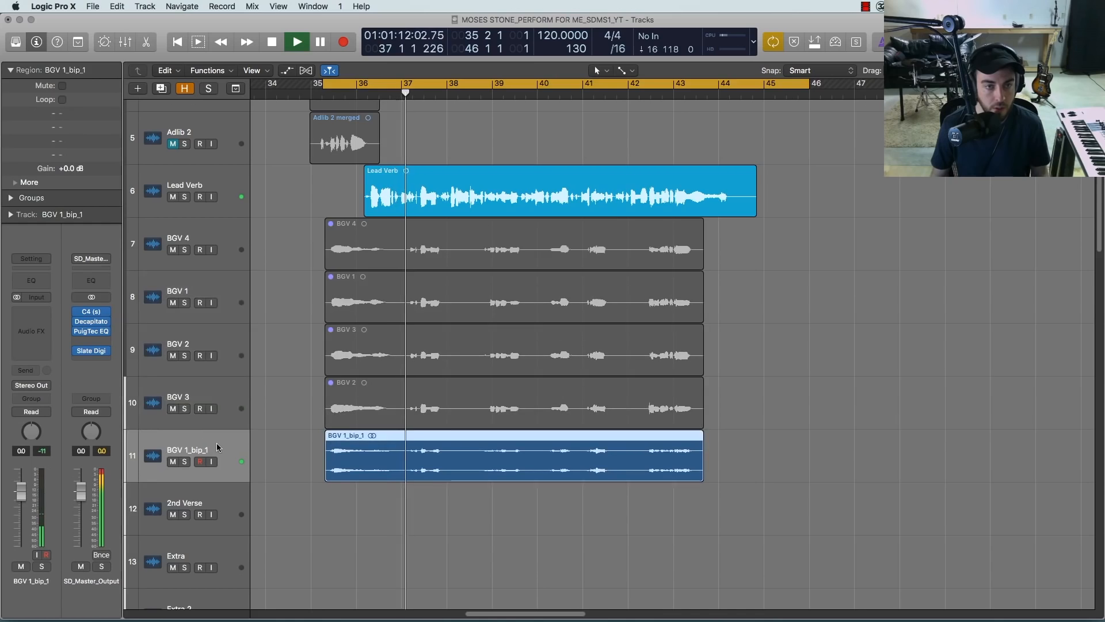
left_click(43, 385)
mouse_move(51, 433)
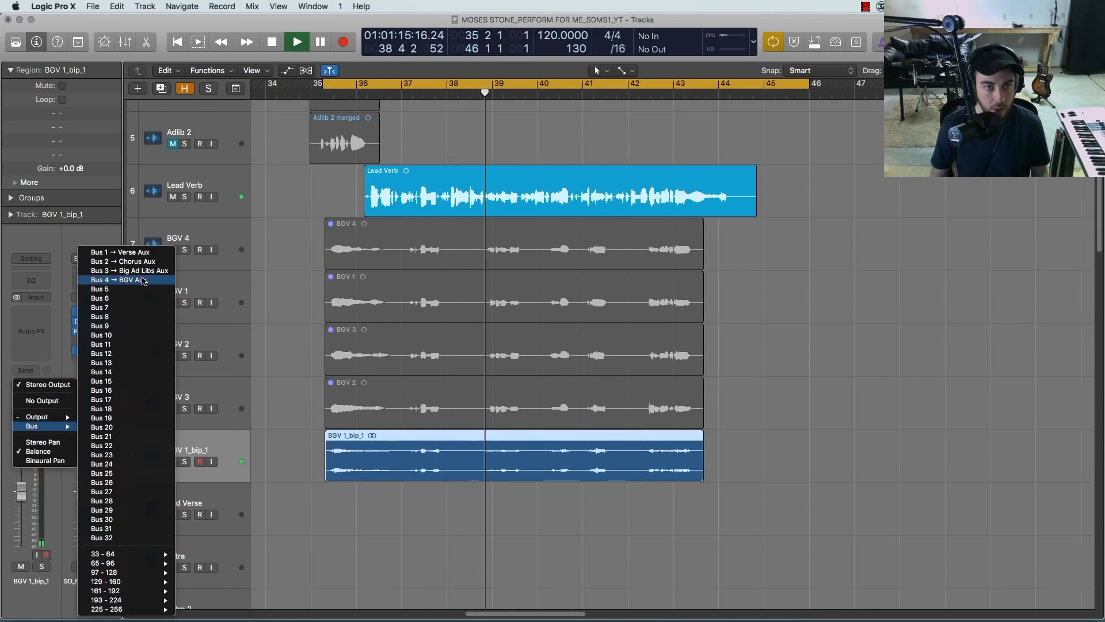
left_click(115, 280)
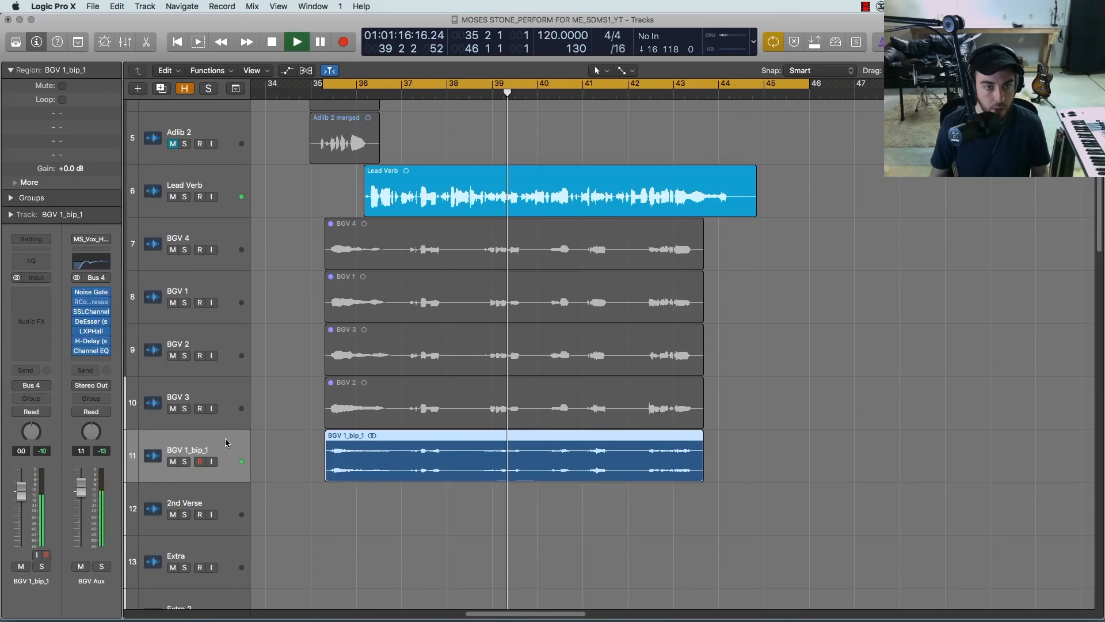
Step: Move the bounced BGV track directly below Lead Verb, above the muted BGV tracks, and stop playback
left_click(335, 501)
left_click_drag(196, 447, 225, 235)
scroll(337, 460, "up", 2)
scroll(337, 460, "up", 1)
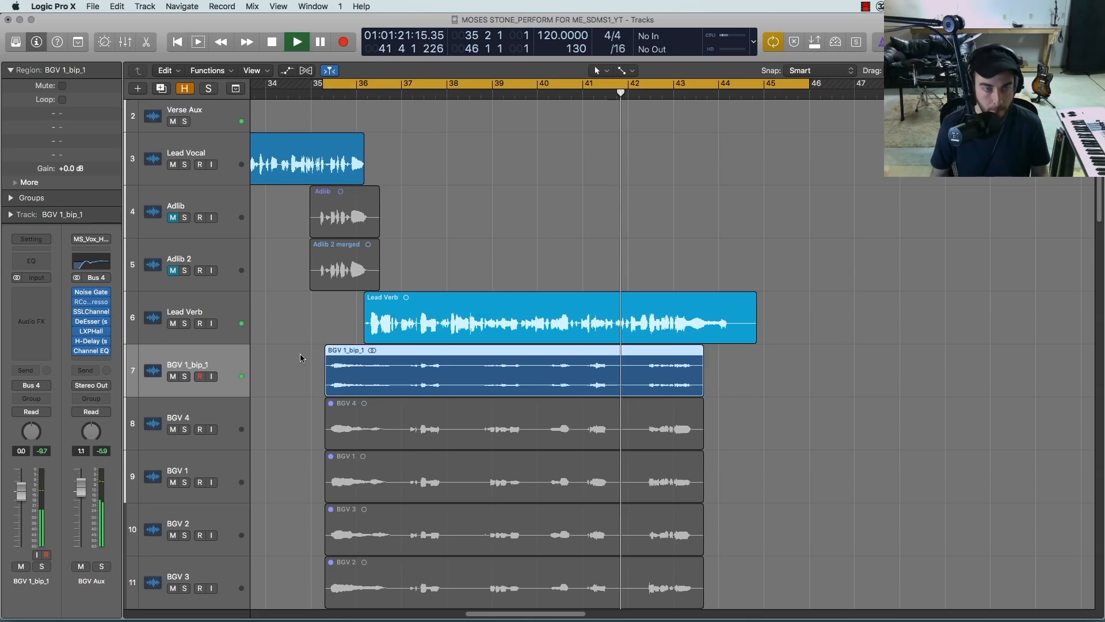
scroll(305, 358, "down", 3)
scroll(299, 357, "up", 2)
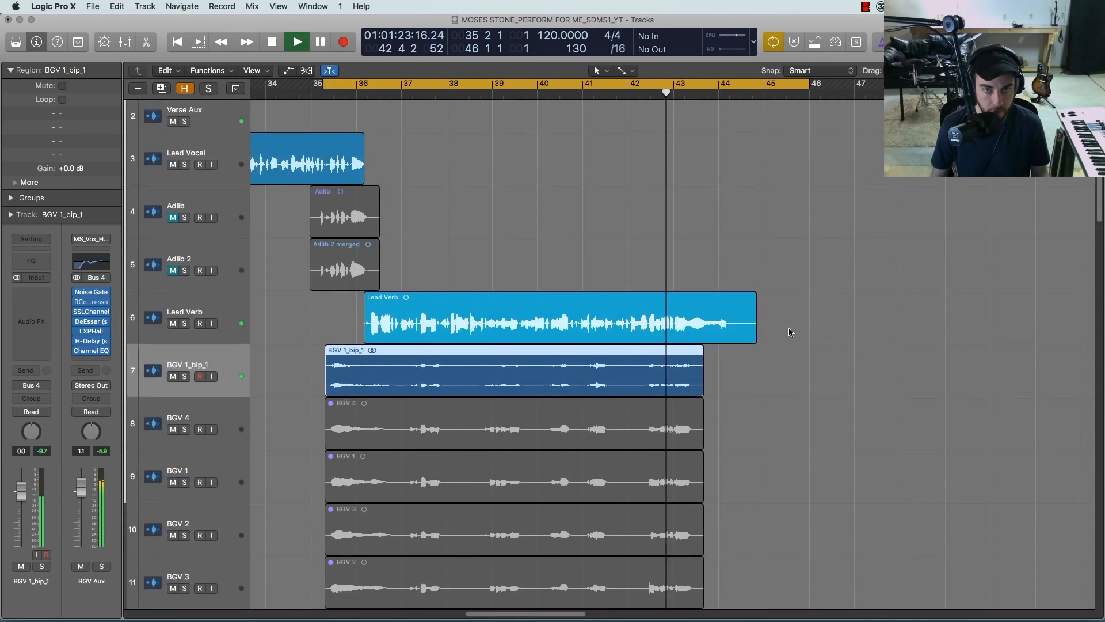
key("space")
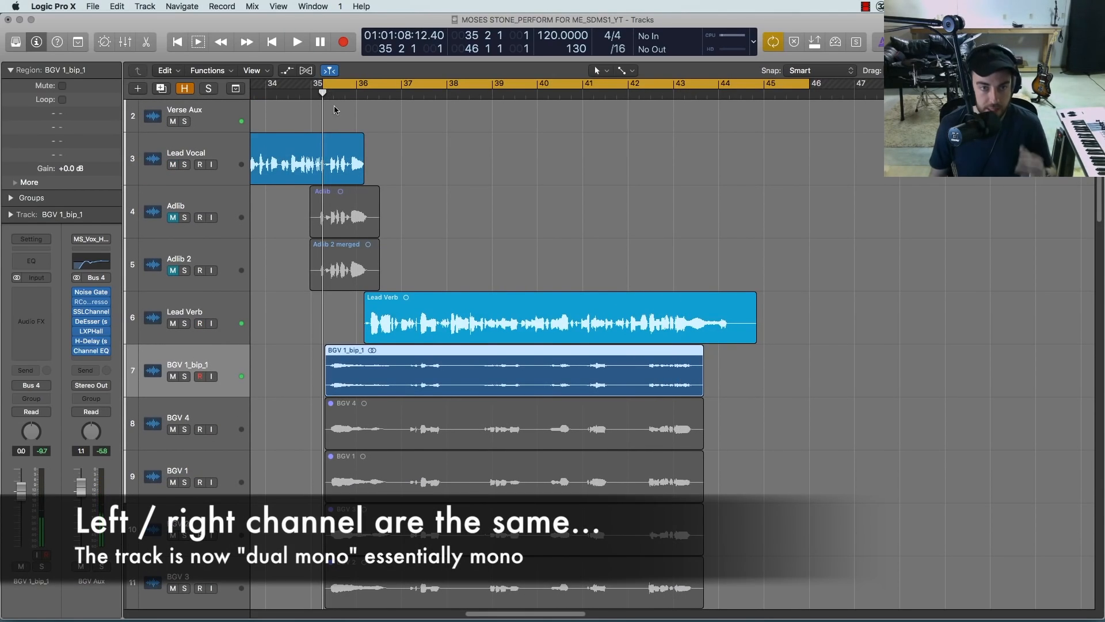
Step: Review the RCompressor and SSLChannel plug-in settings on the BGV Aux channel, closing each window
scroll(368, 204, "down", 2)
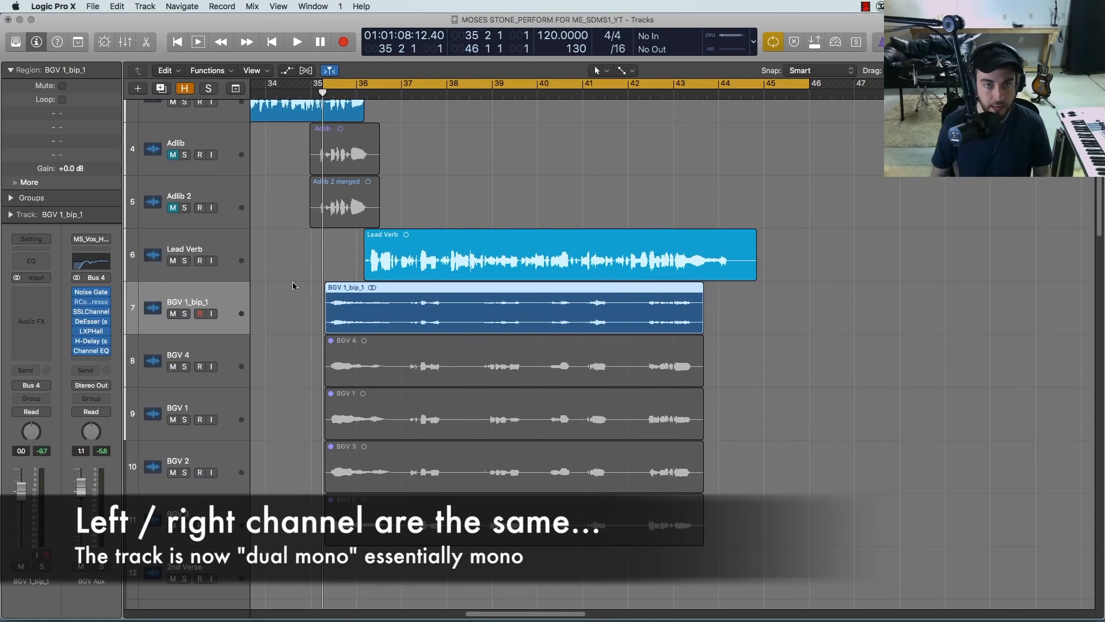
left_click(92, 302)
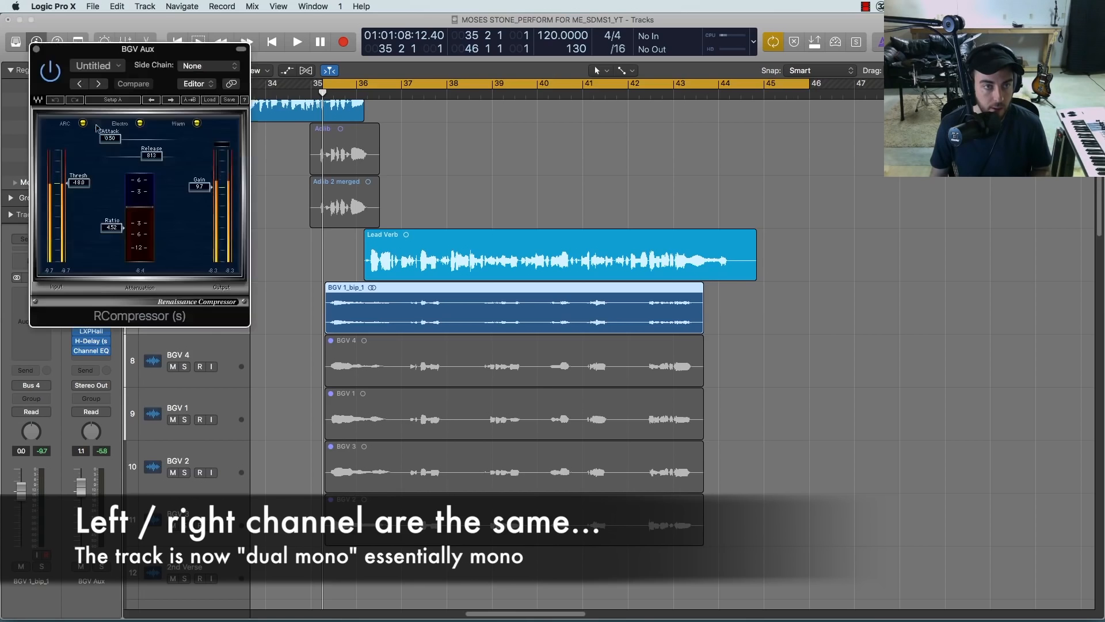
left_click(37, 49)
left_click(92, 292)
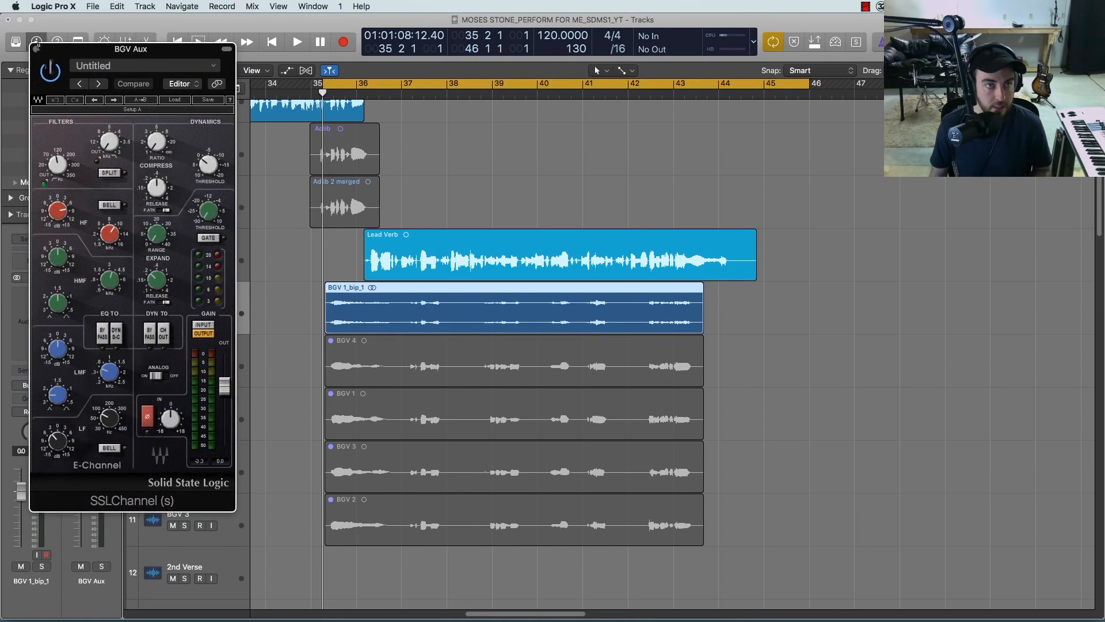
left_click(37, 49)
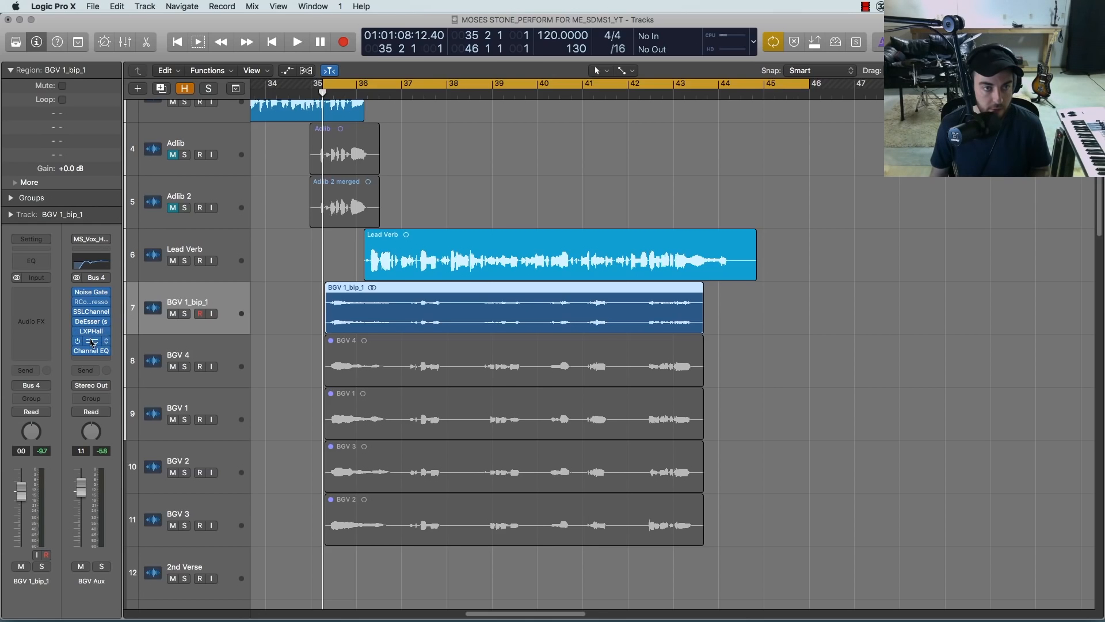
Step: On BGV Aux, move the Channel EQ directly below the Noise Gate and remove the H-Delay and LXPHall plug-ins
left_click_drag(92, 353, 101, 302)
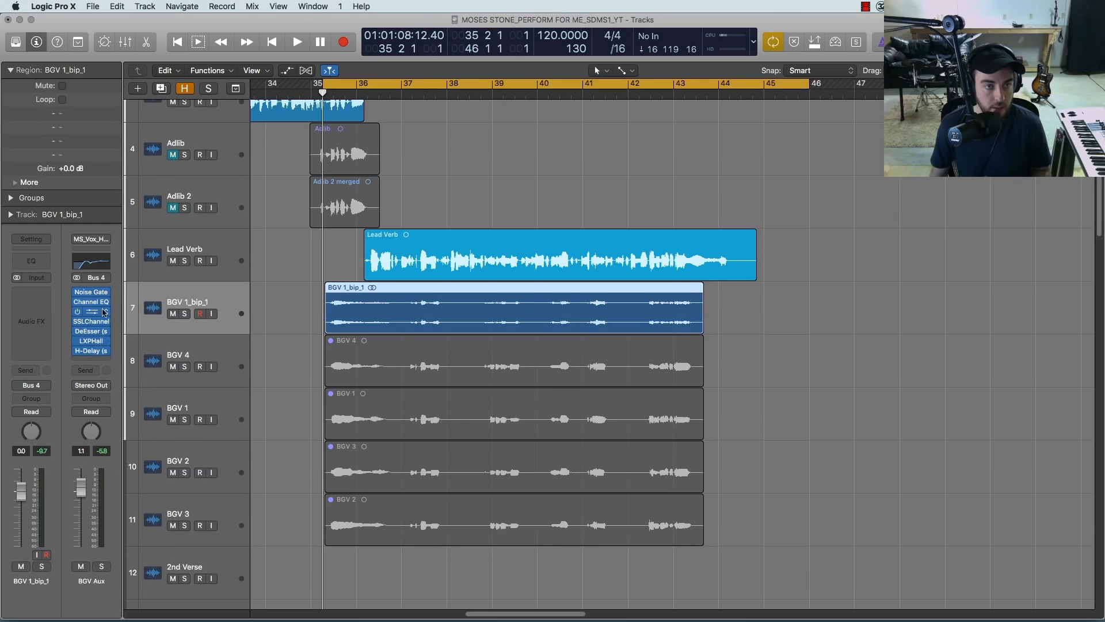
left_click(109, 352)
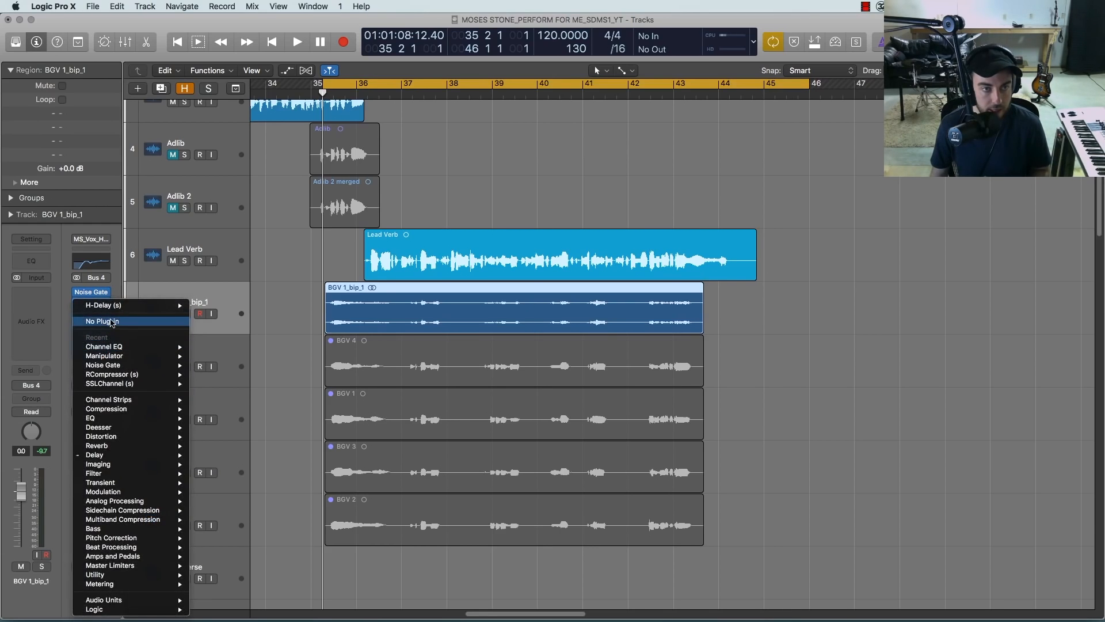
left_click(111, 322)
left_click(105, 350)
left_click(102, 321)
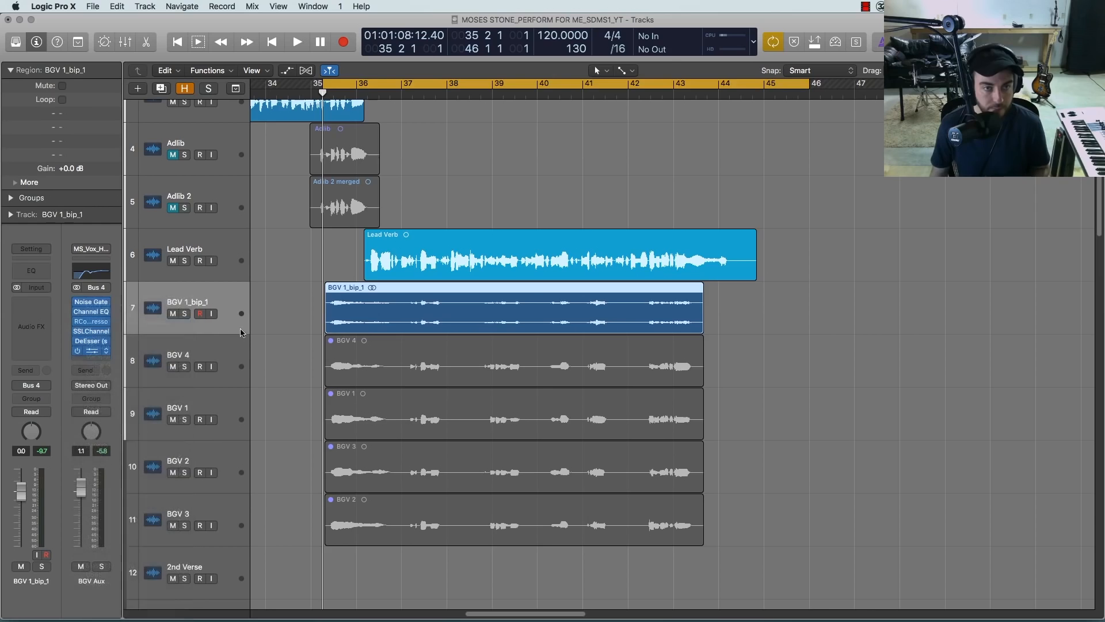
left_click(852, 291)
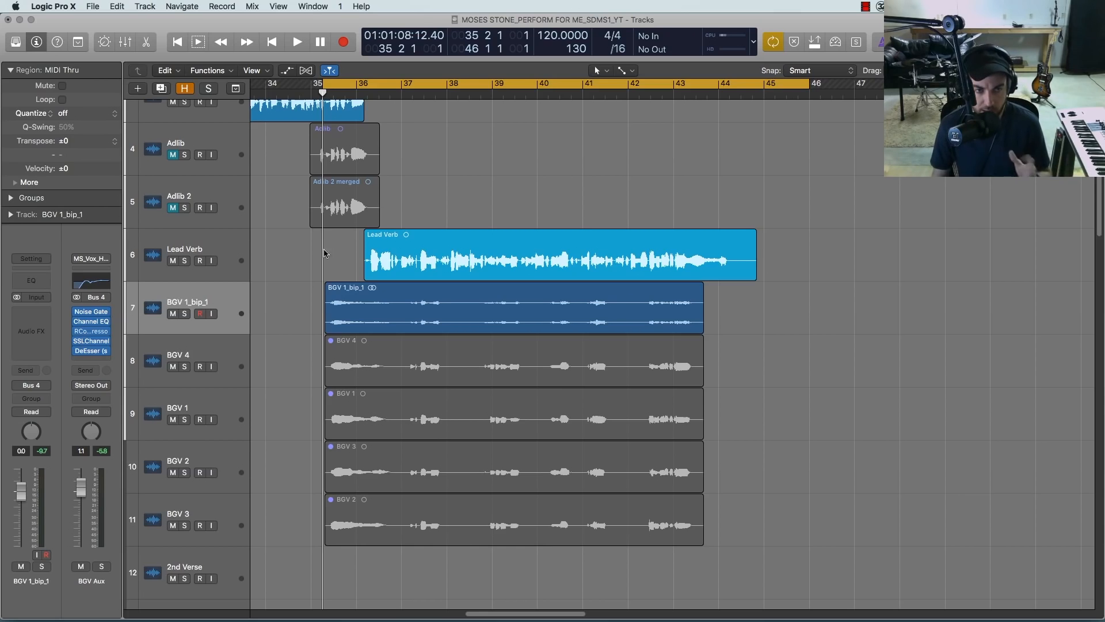
Step: Play the bounced BGV track in solo and lower the BGV Aux fader to -2.1 dB
left_click(185, 314)
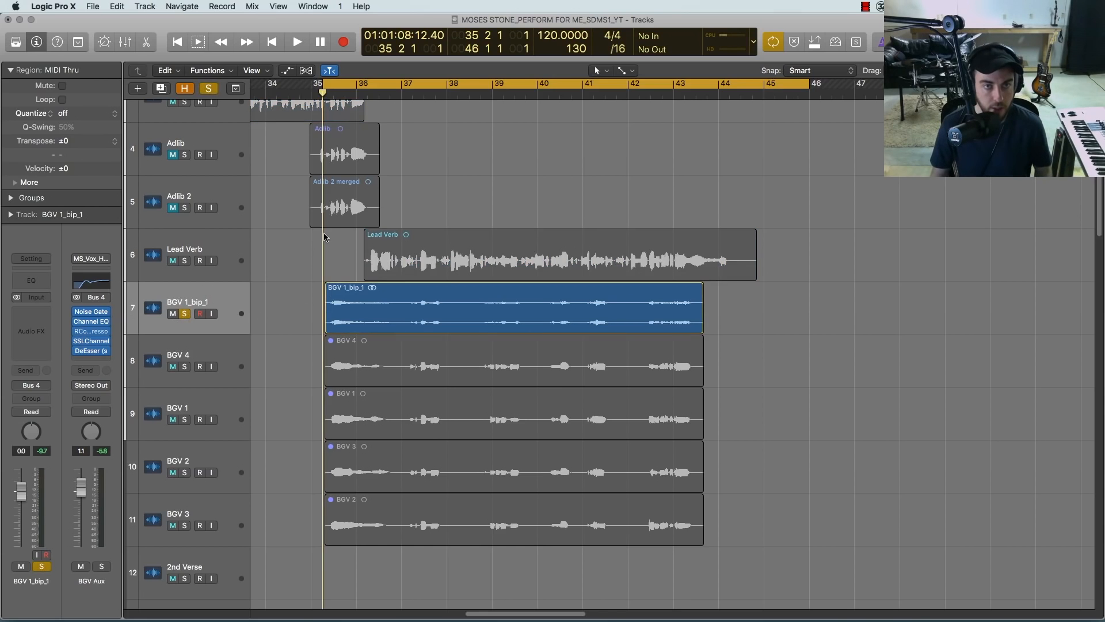
left_click(358, 301)
key("space")
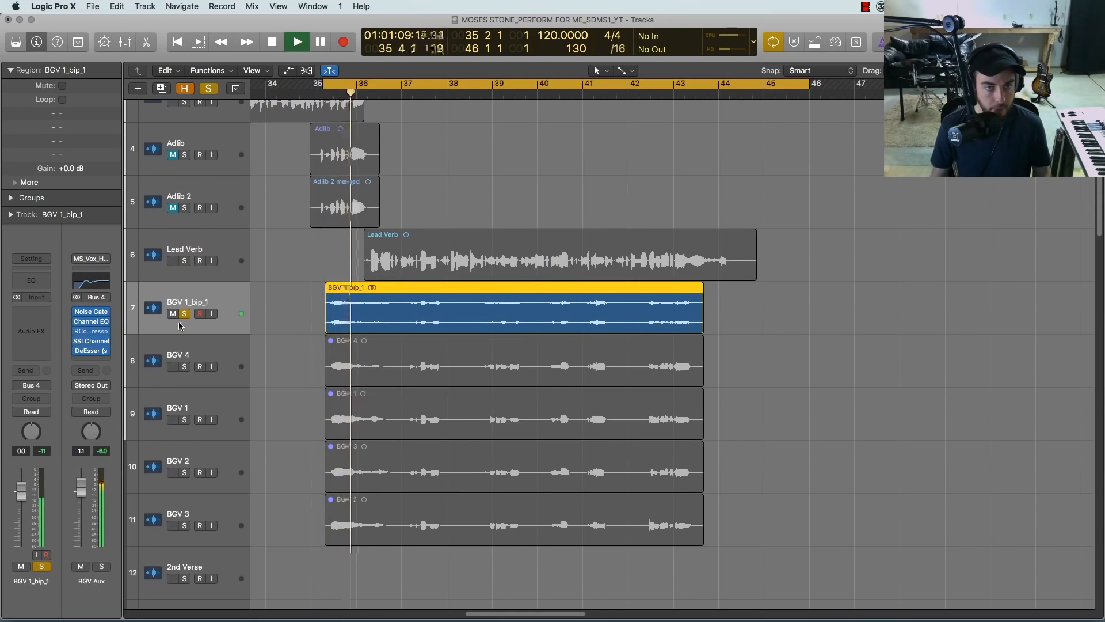
left_click_drag(76, 489, 81, 502)
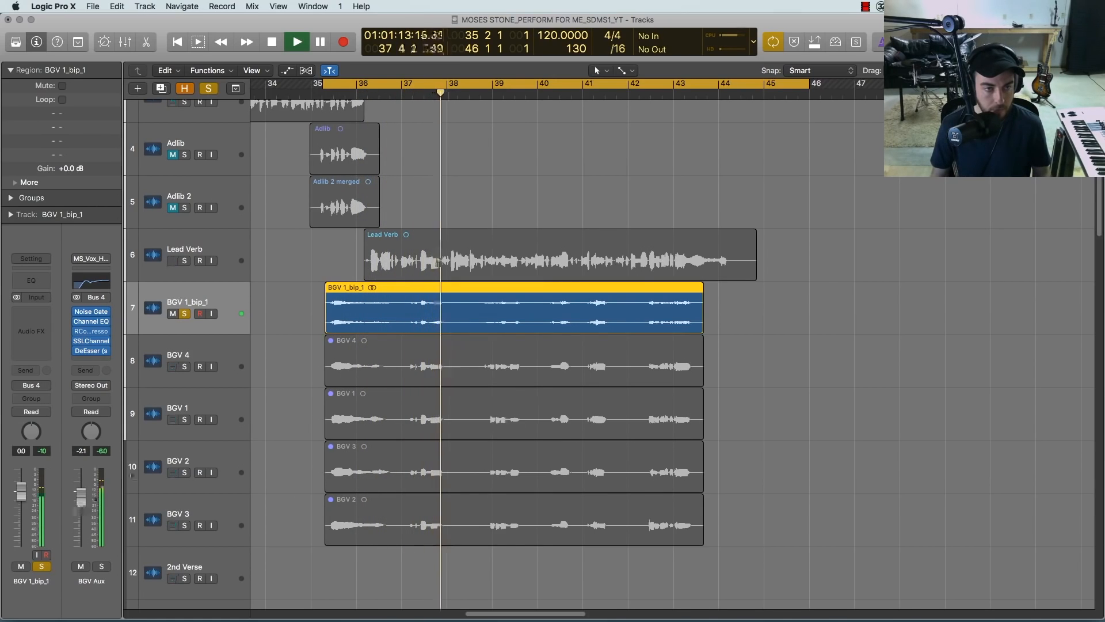
Step: Set the Noise Gate threshold to -50 dB on the BGV Aux channel and close the plug-in window
left_click(278, 343)
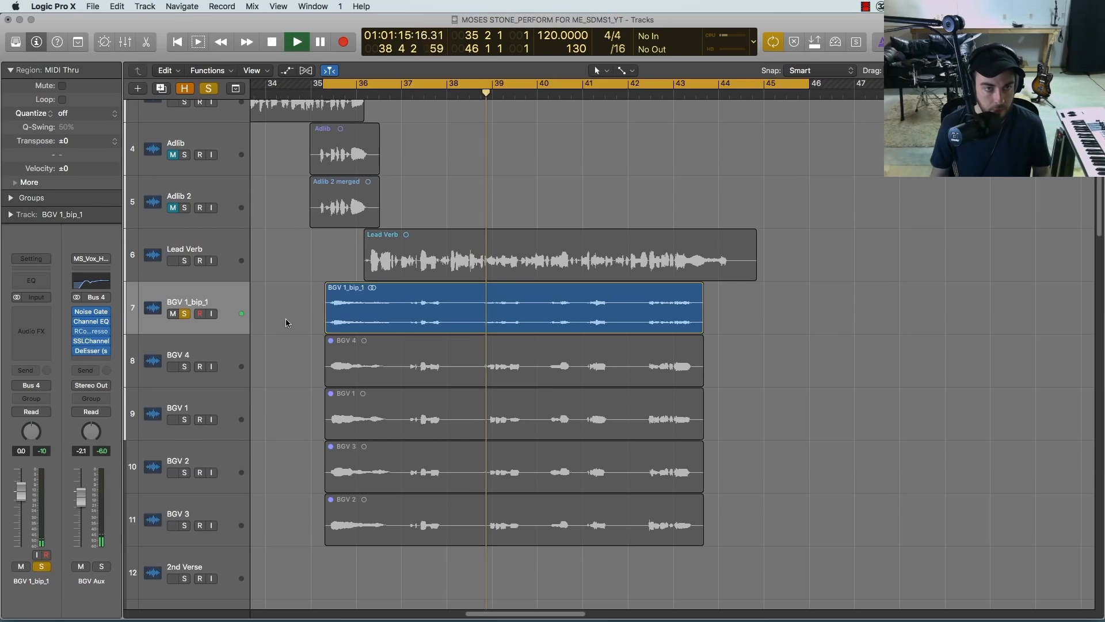
left_click(94, 312)
mouse_move(75, 162)
left_mouse_down()
mouse_move(76, 133)
mouse_move(70, 160)
left_mouse_up()
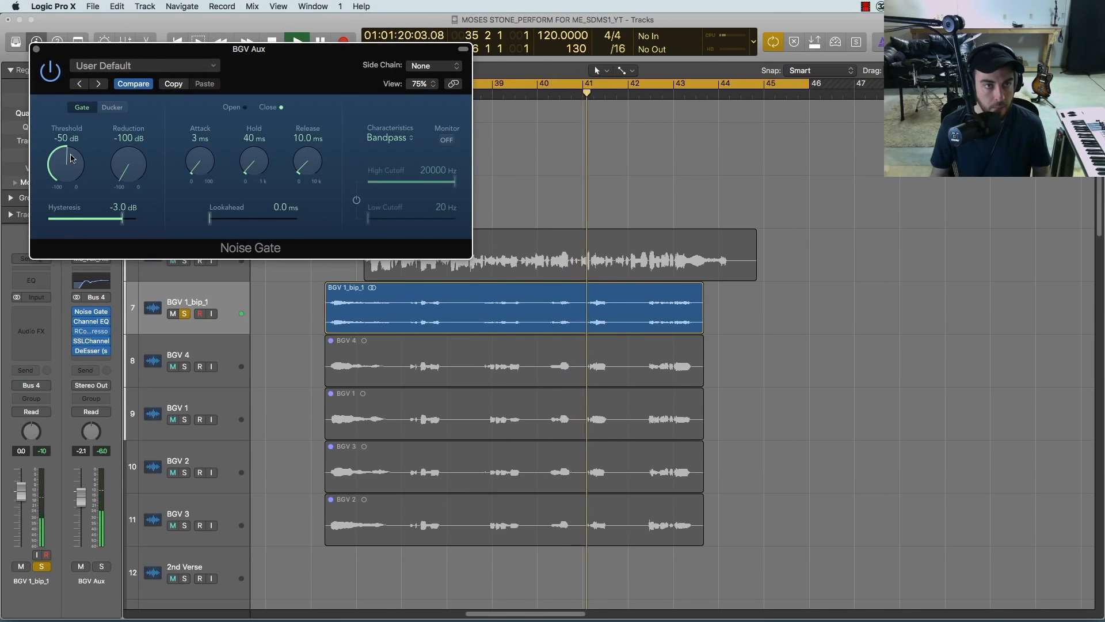
left_click(36, 51)
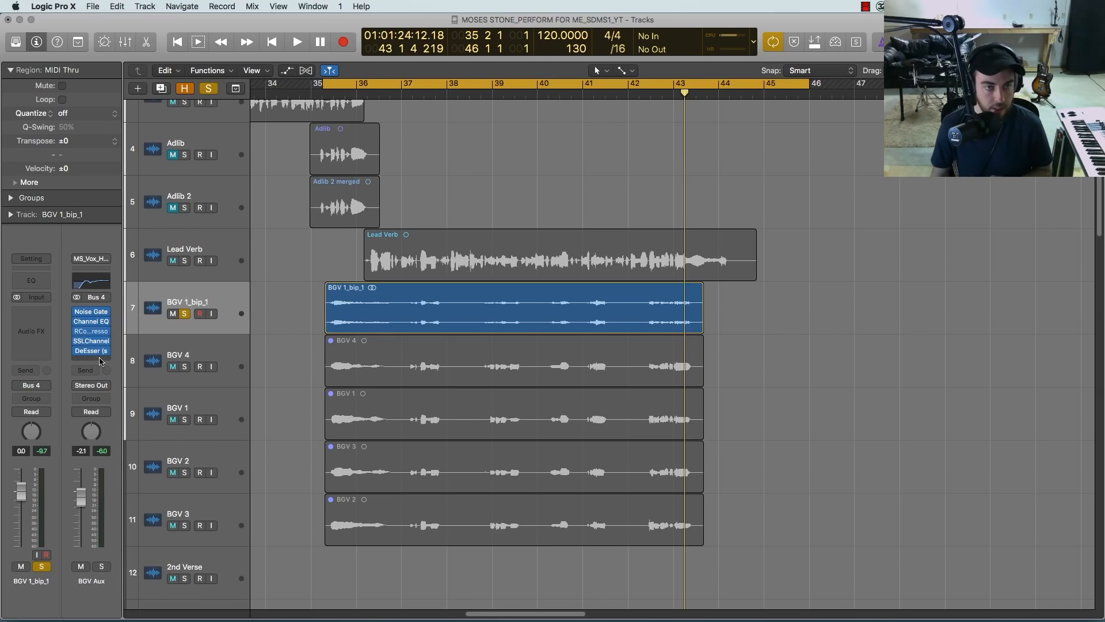
left_click(229, 328)
left_click(302, 302)
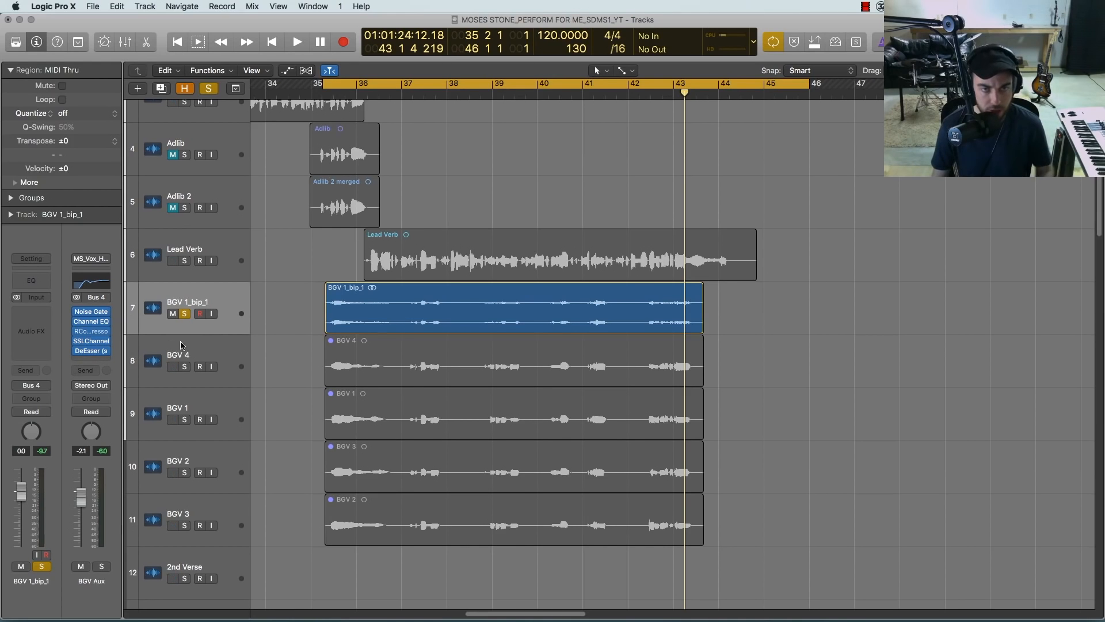
left_click_drag(274, 354, 741, 589)
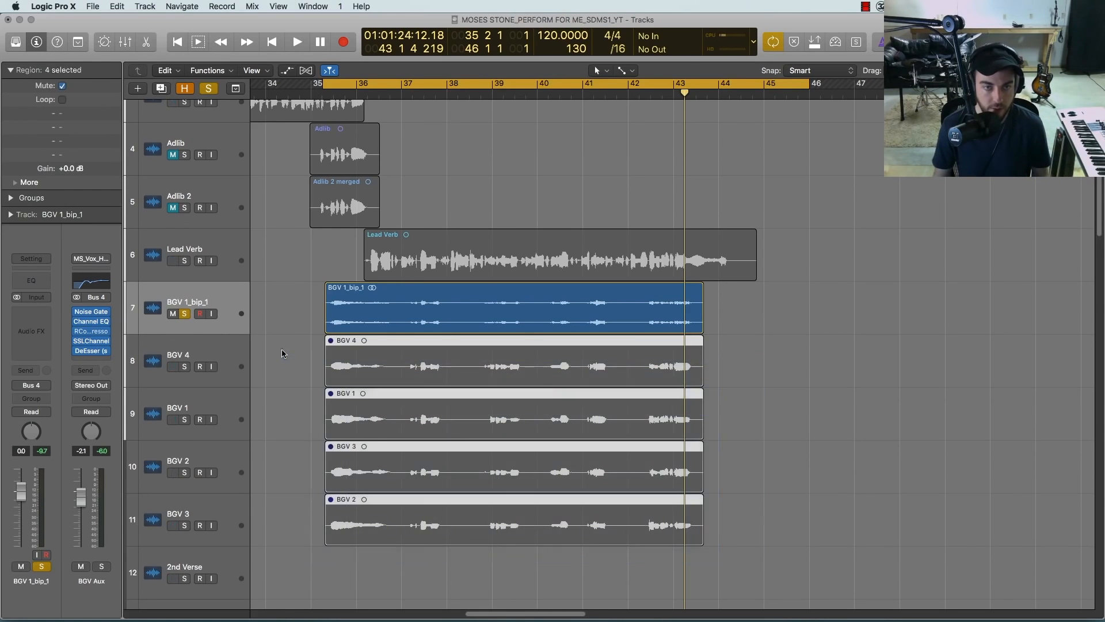
left_click(771, 536)
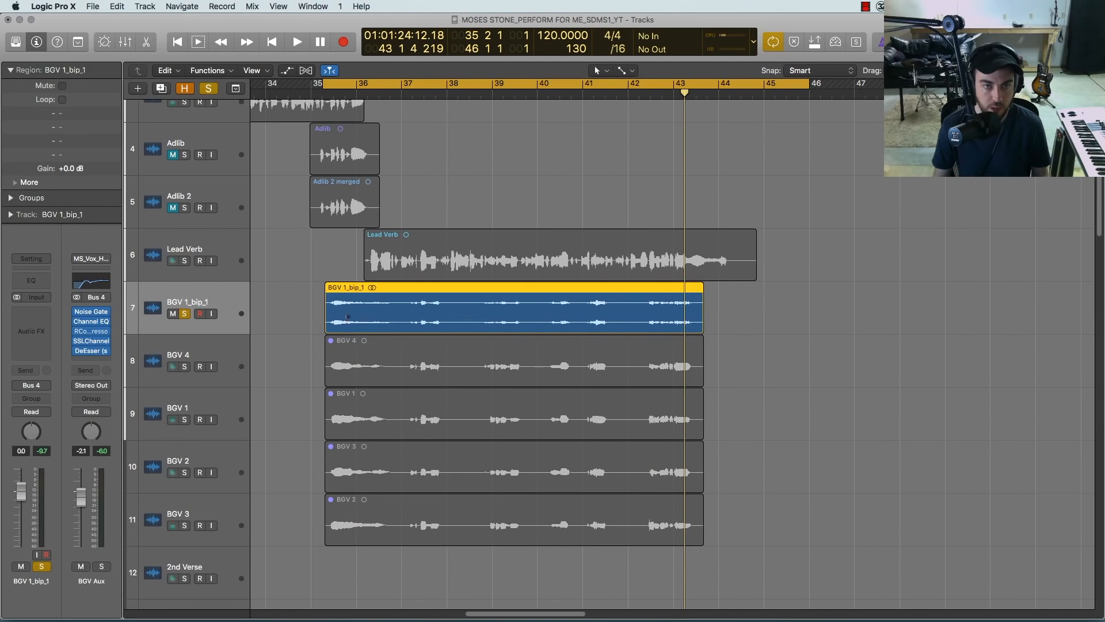
Step: Insert the Infected Mushroom Manipulator plug-in after the DeEsser on BGV Aux and move its window clear of the channel strips
left_click(96, 360)
mouse_move(110, 393)
left_click(216, 392)
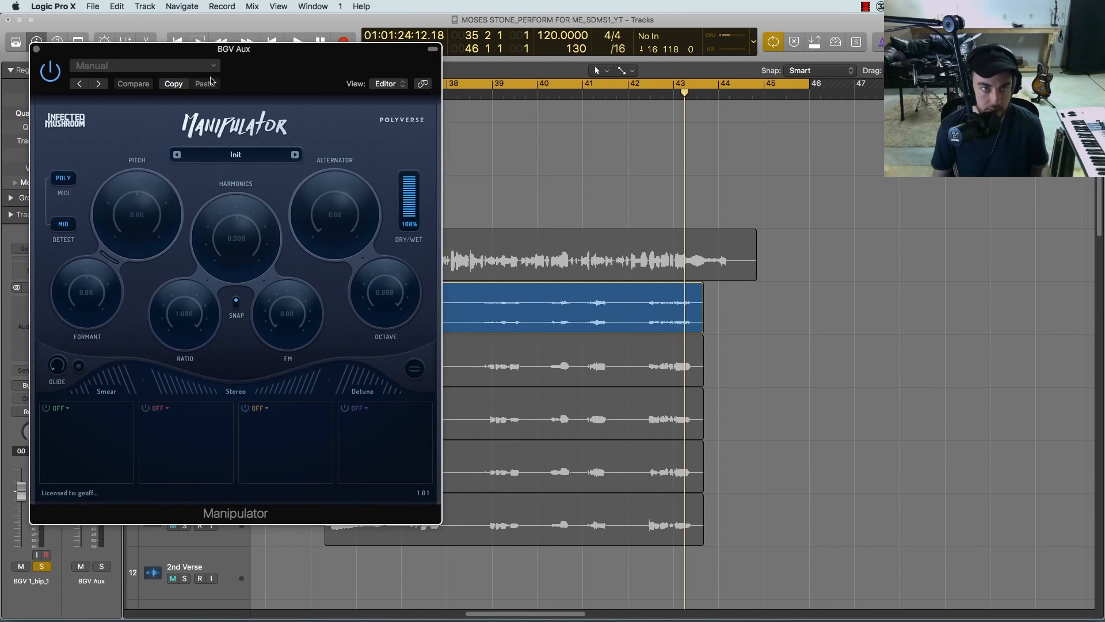
left_click_drag(219, 52, 699, 104)
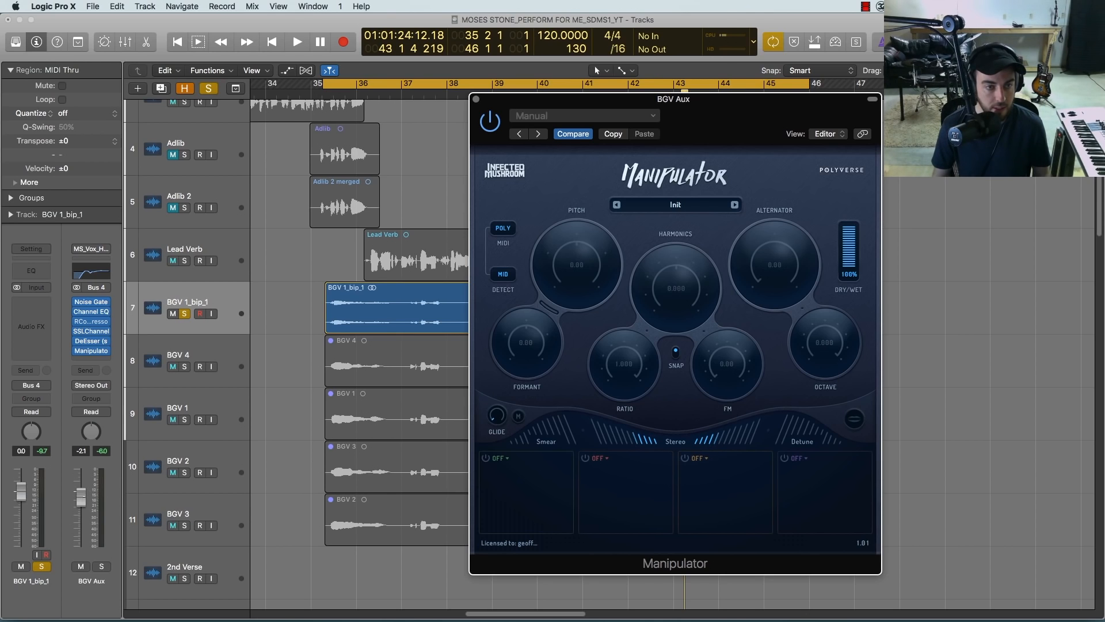
Step: Lower the BGV Aux fader to -9.2 dB and play the soloed BGV track while adjusting Manipulator's Stereo amount
left_click_drag(81, 496, 81, 502)
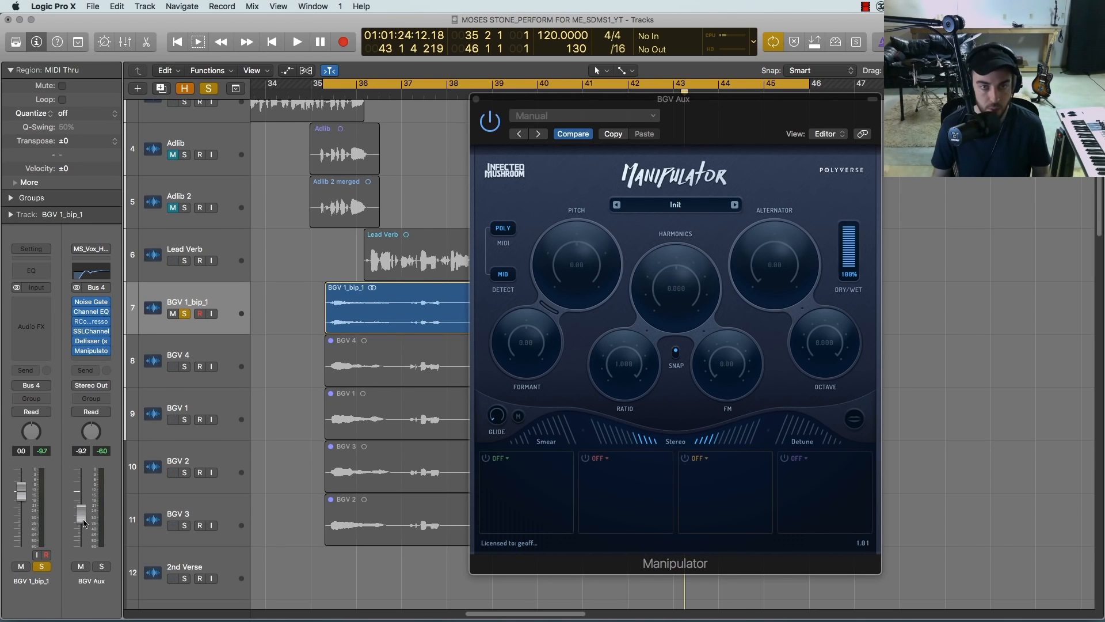
key("space")
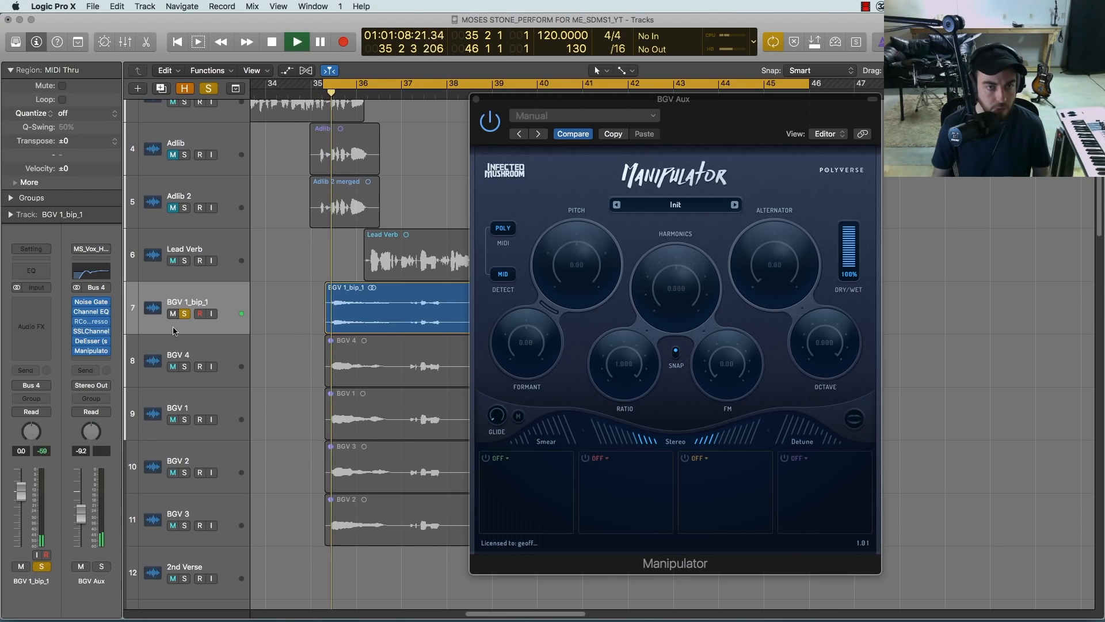
left_click(726, 444)
mouse_move(724, 442)
left_mouse_down()
mouse_move(739, 442)
mouse_move(726, 445)
left_mouse_up()
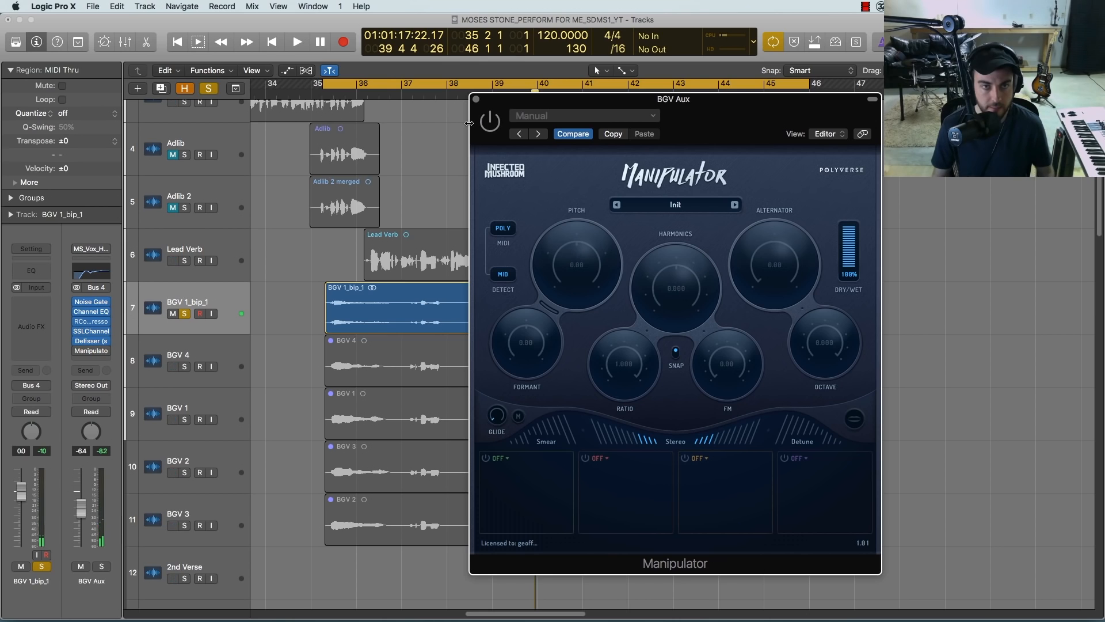
Step: Turn off cycle mode and compare the soloed BGV track with Manipulator bypassed and enabled
key("c")
key("space")
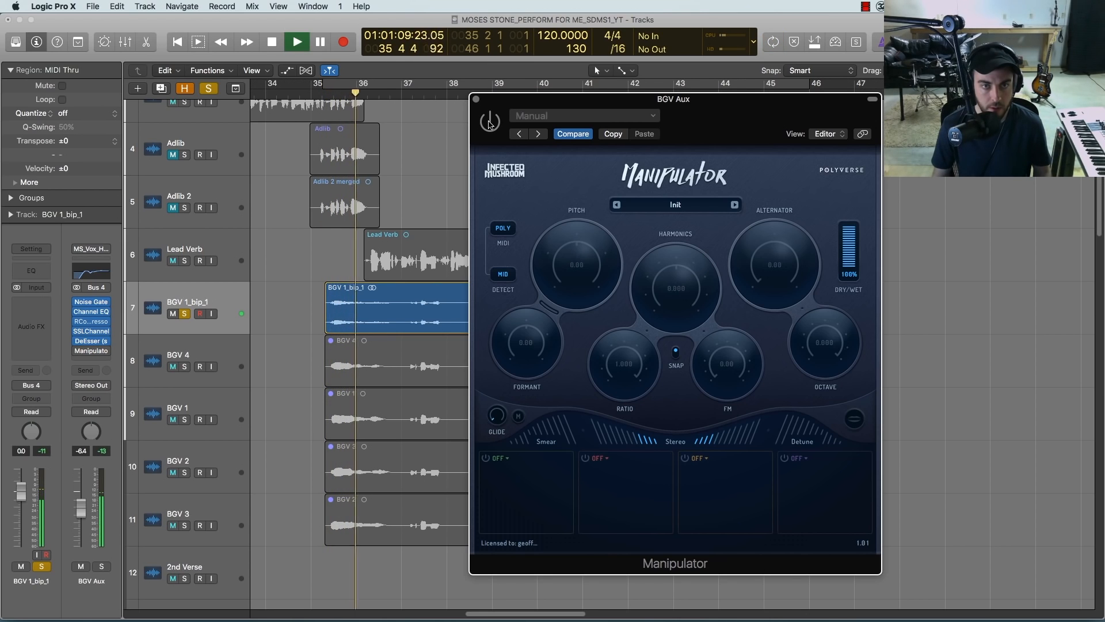
key("space")
left_click(489, 121)
key("space")
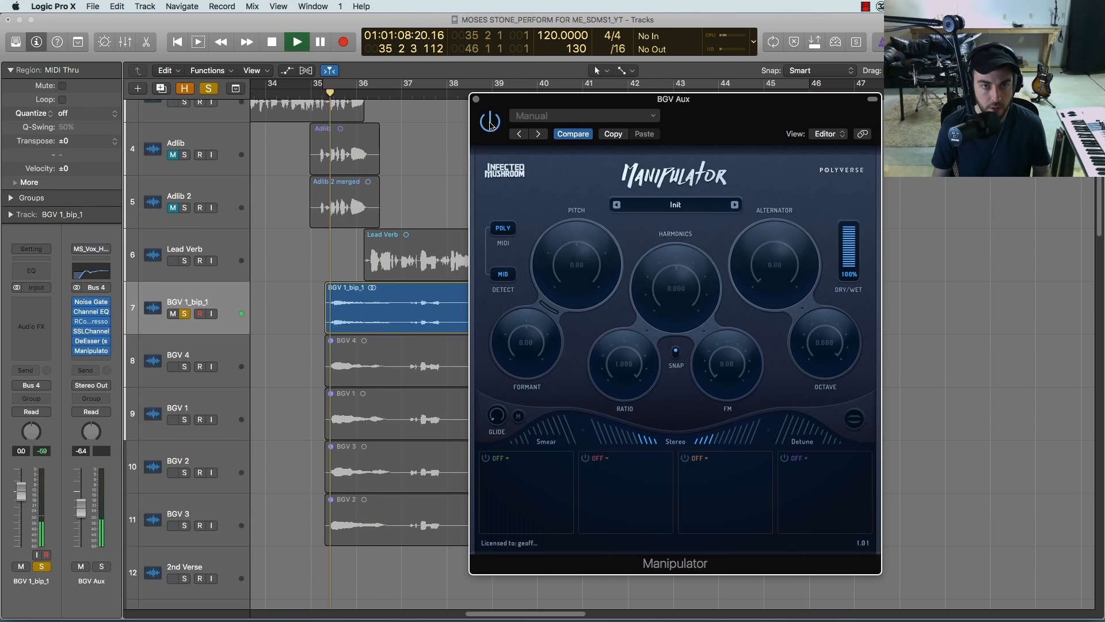
key("space")
Step: Unsolo the bounced BGV track and play it in the mix with BGV Aux at -4.2 dB, adjusting Manipulator's Stereo amount before closing it
left_click(184, 314)
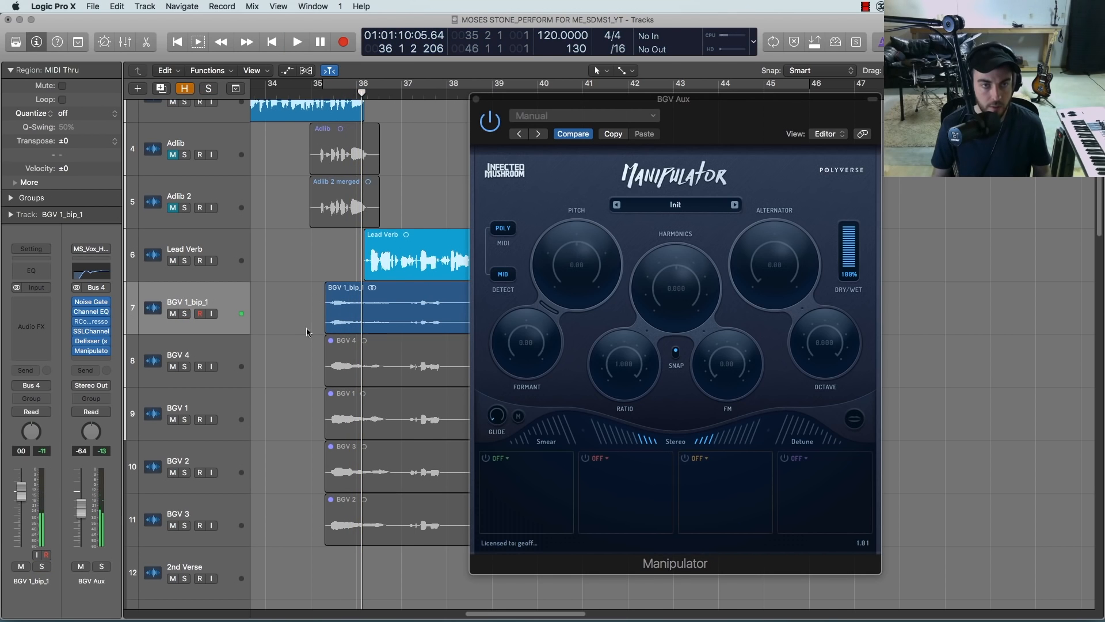
key("space")
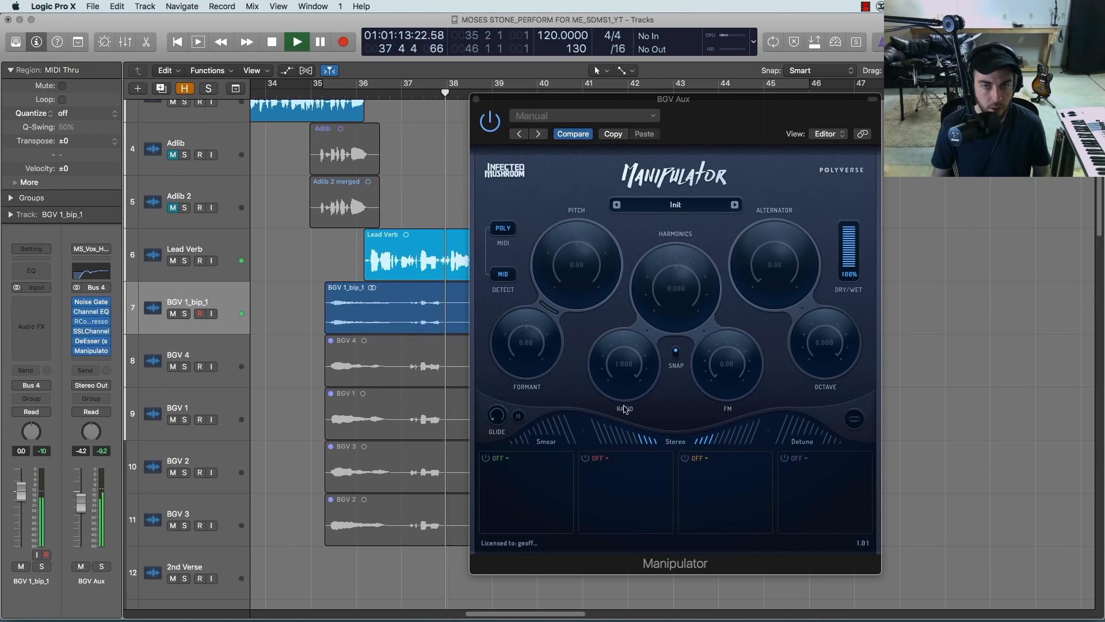
left_click_drag(716, 441, 725, 442)
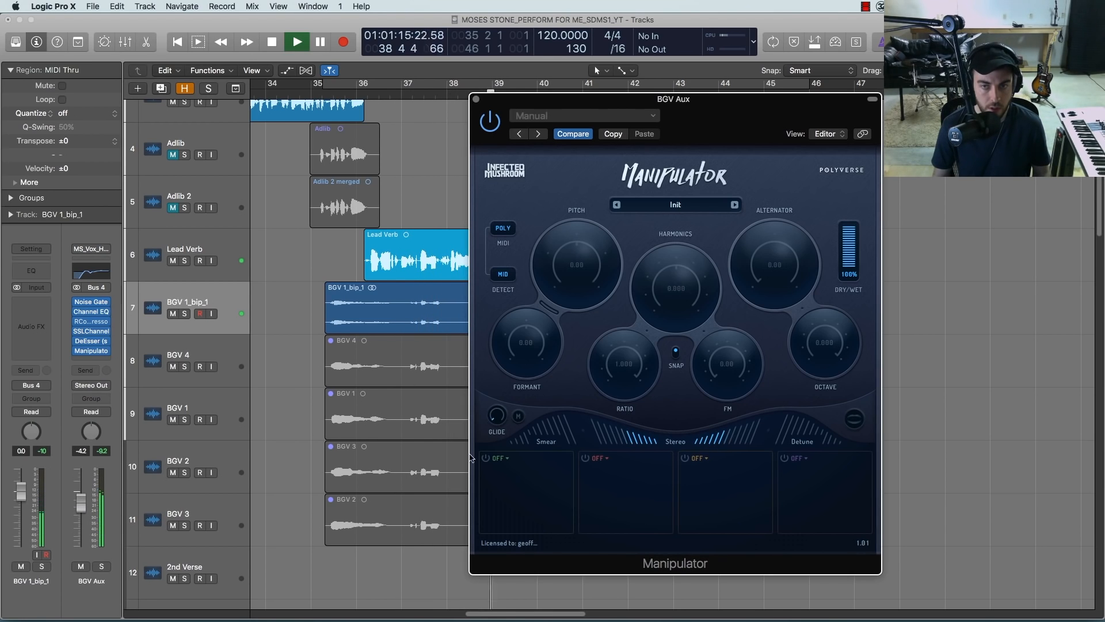
left_click(303, 300)
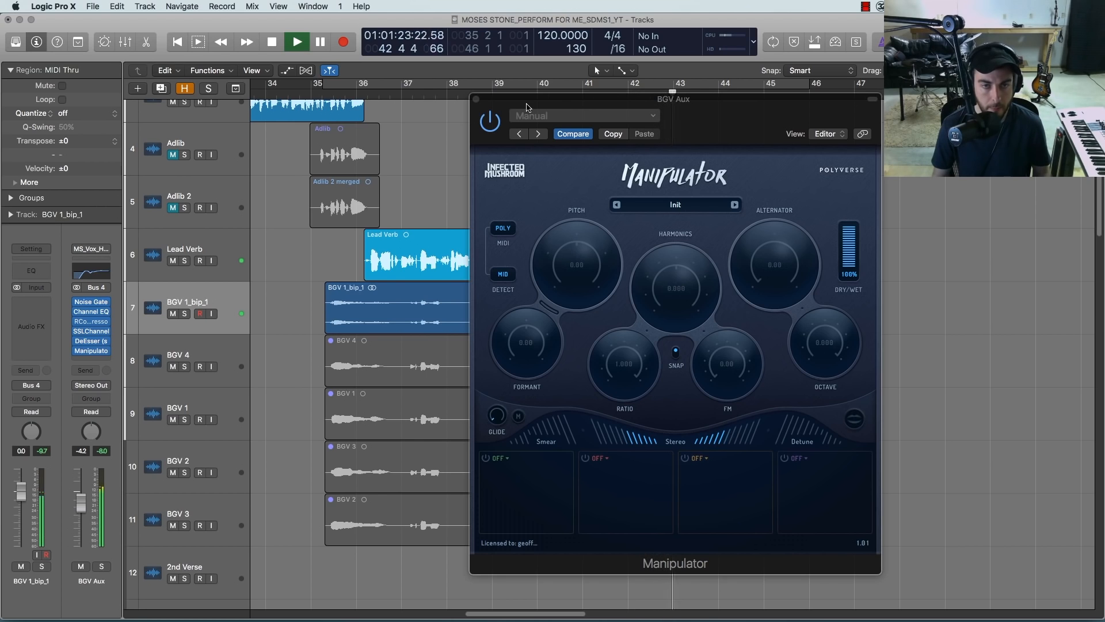
key("space")
left_click(476, 101)
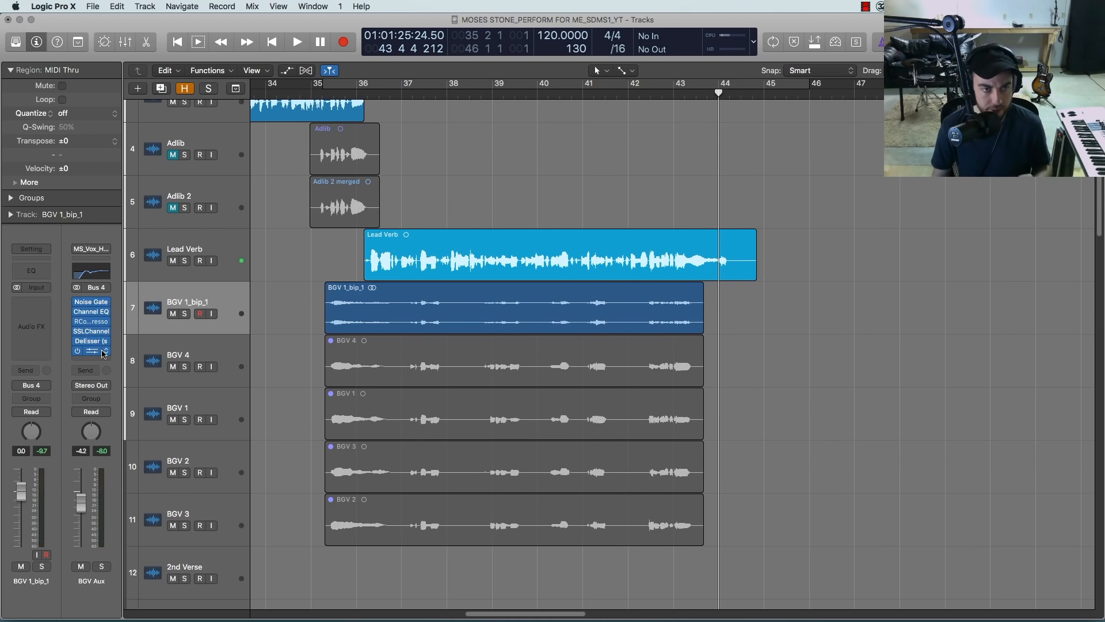
Step: Remove Manipulator from BGV Aux and insert the stereo DrMS v4 plug-in in its place
left_click(105, 351)
left_click(107, 322)
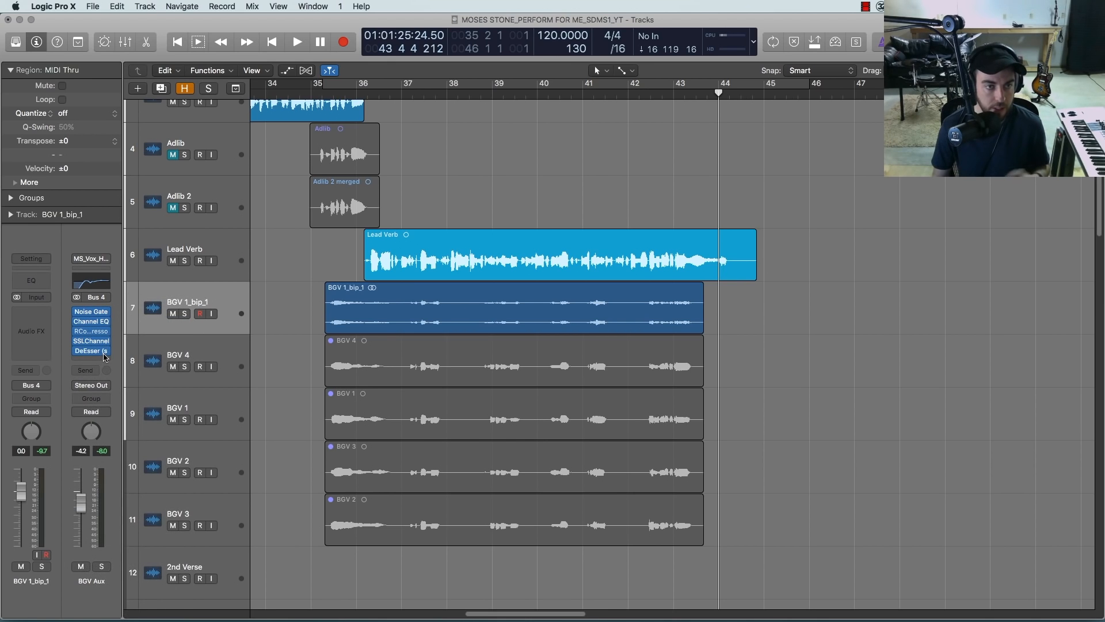
left_click(104, 361)
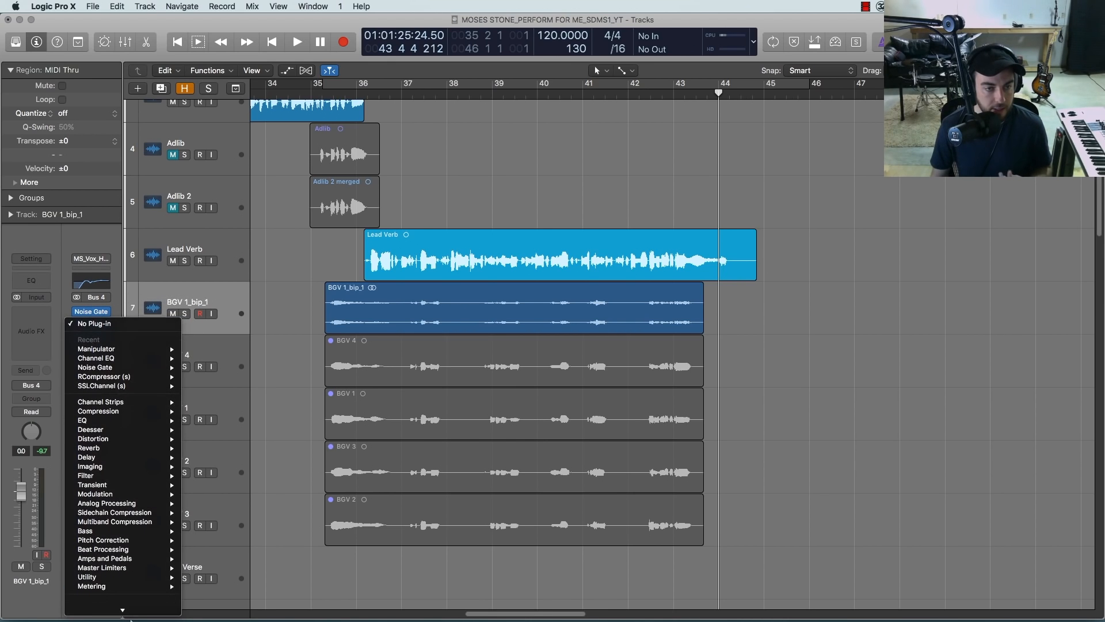
mouse_move(116, 600)
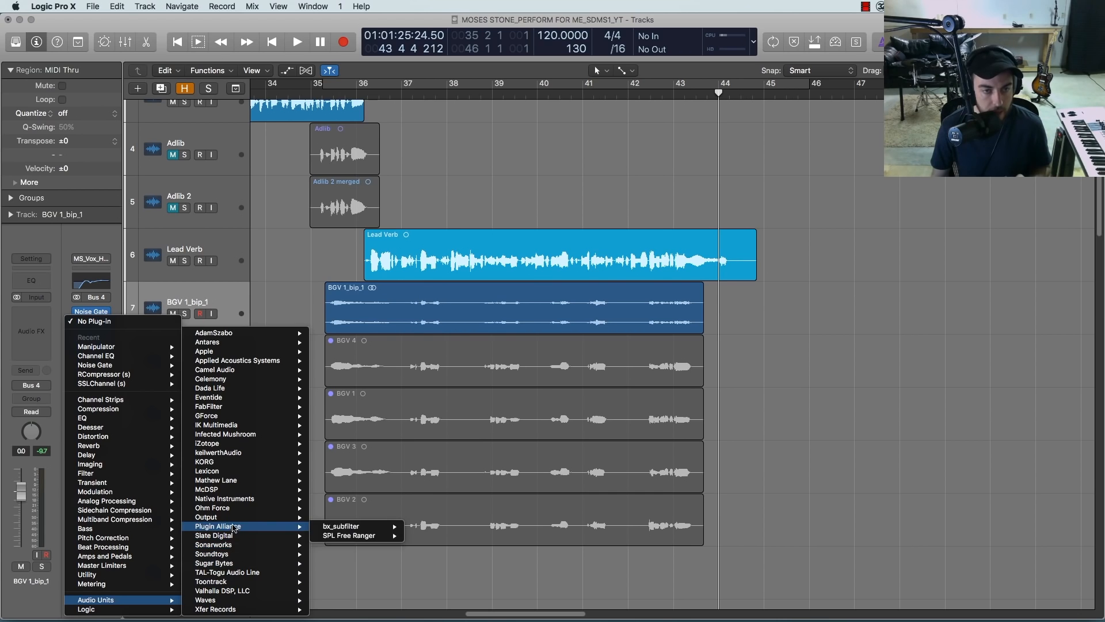
mouse_move(246, 481)
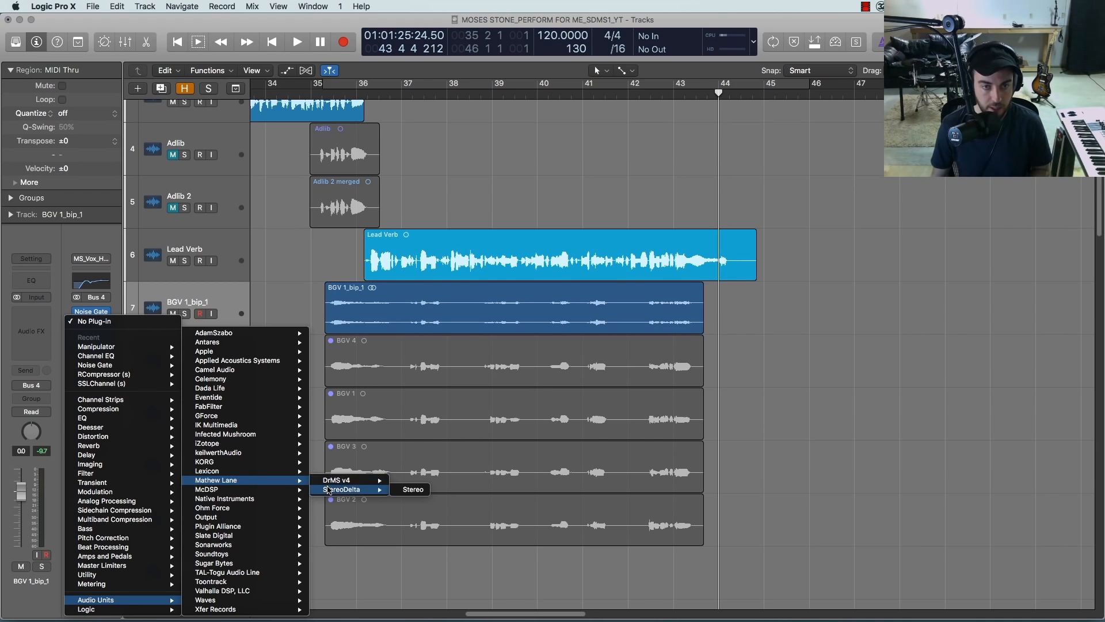
mouse_move(339, 490)
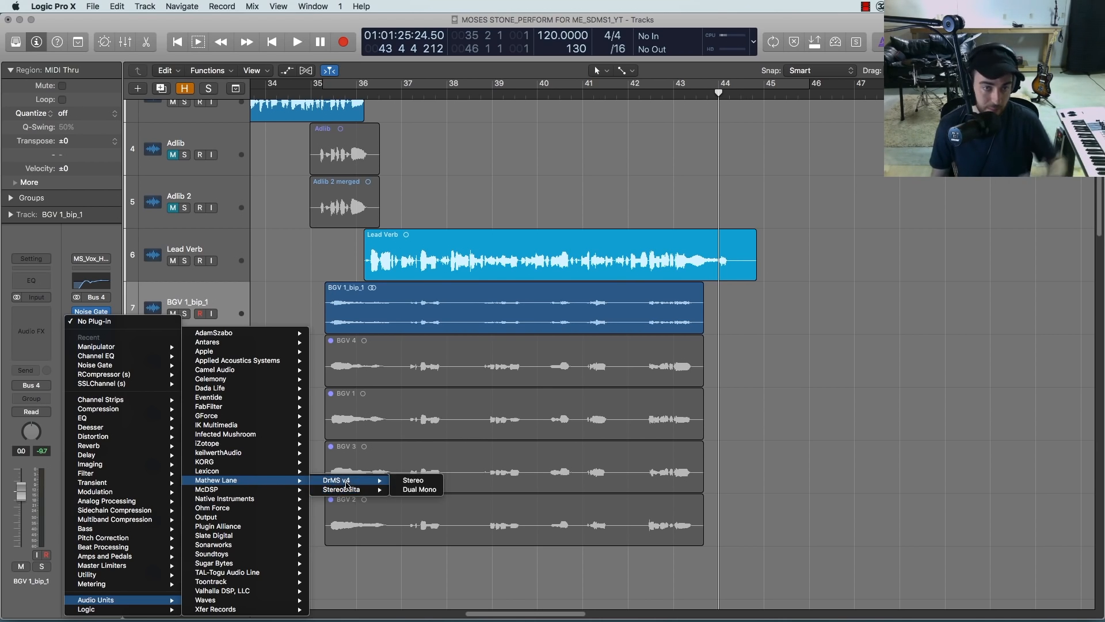
left_click(411, 481)
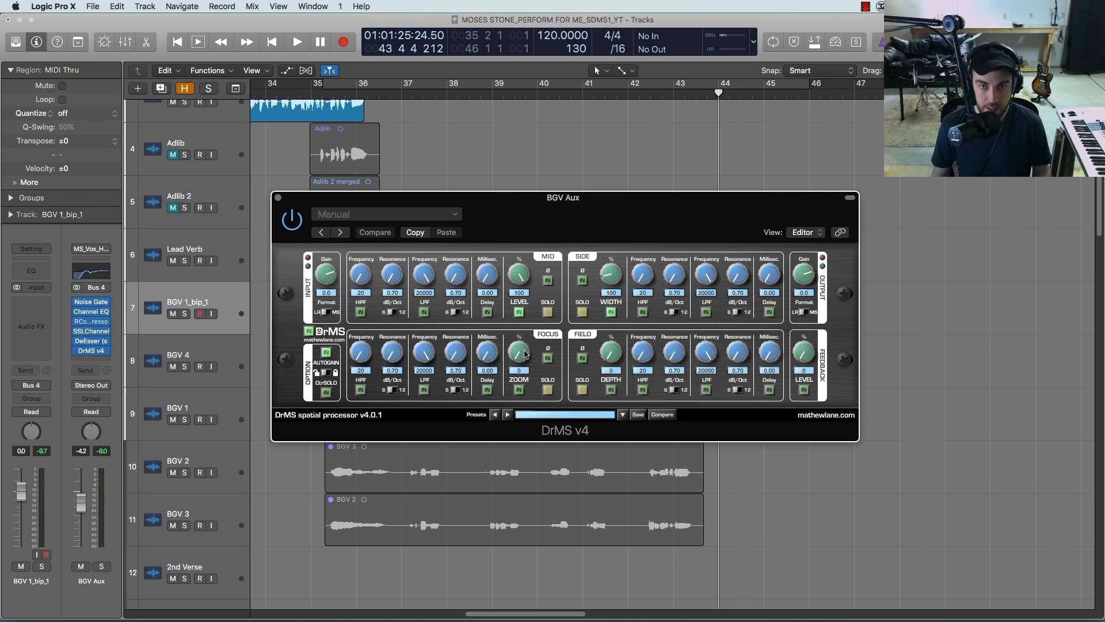
Step: Load the 023 Mono to Stereo preset in DrMS v4 and set the Focus Zoom to 118%
left_click(563, 418)
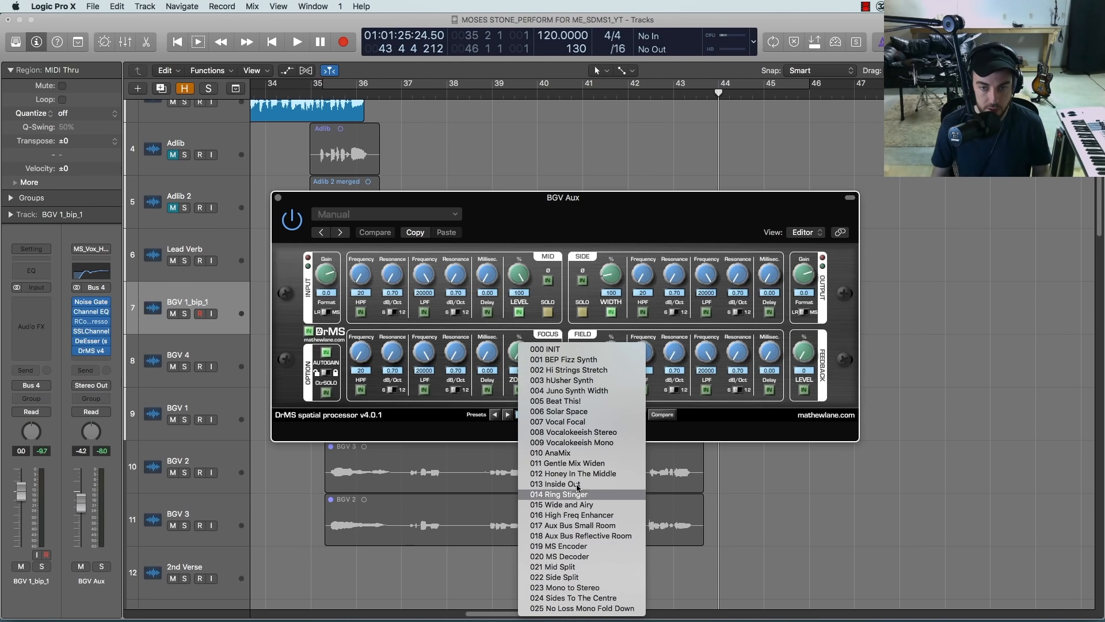
left_click(576, 587)
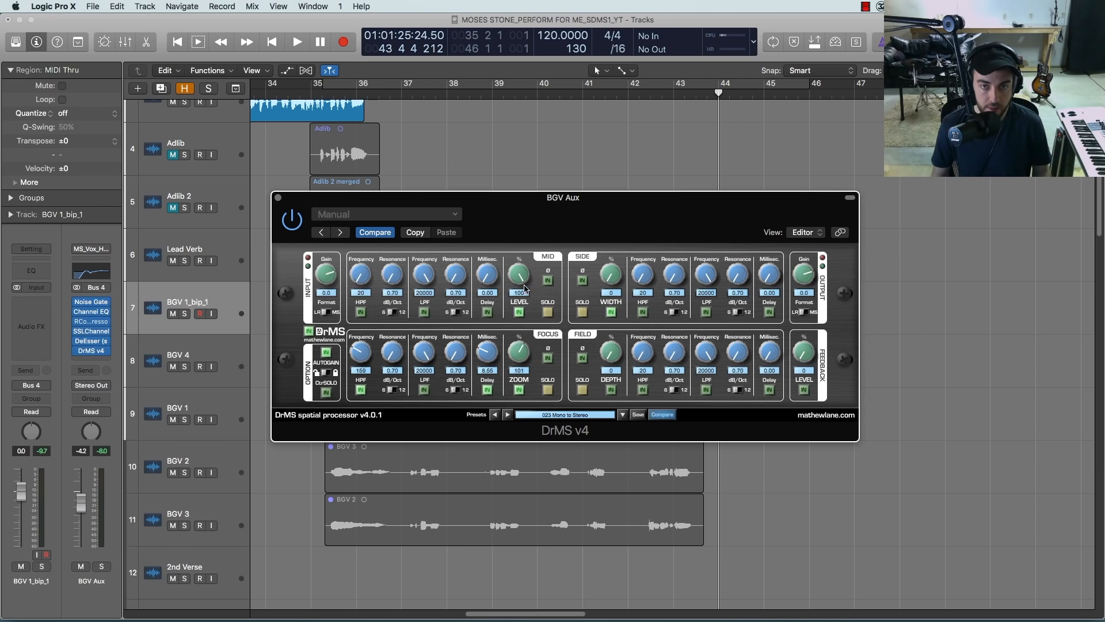
left_click_drag(518, 352, 524, 385)
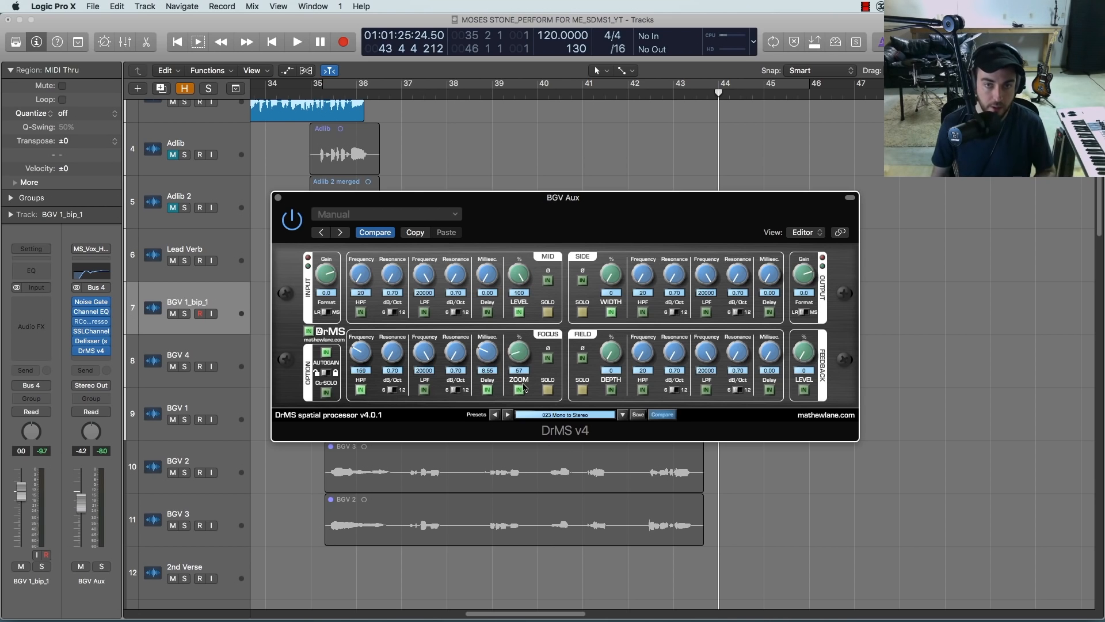
left_click_drag(459, 202, 536, 153)
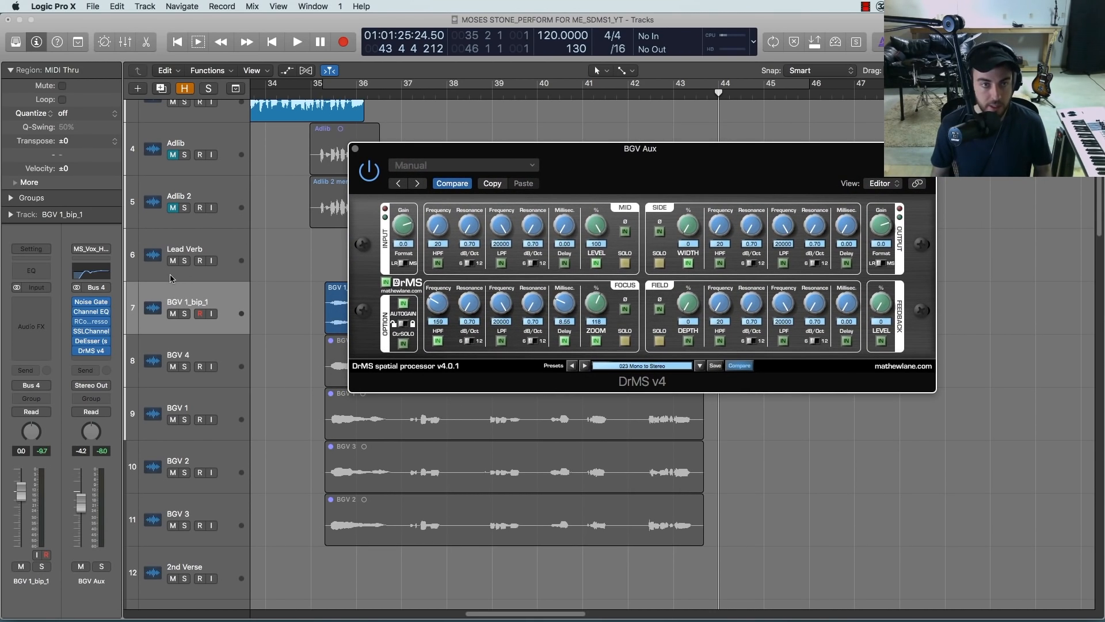
Step: Solo the BGV Aux channel and play the background vocals from the start of their region near bar 35
left_click(184, 262)
left_click(185, 261)
left_click(185, 313)
left_click(185, 313)
left_click(100, 568)
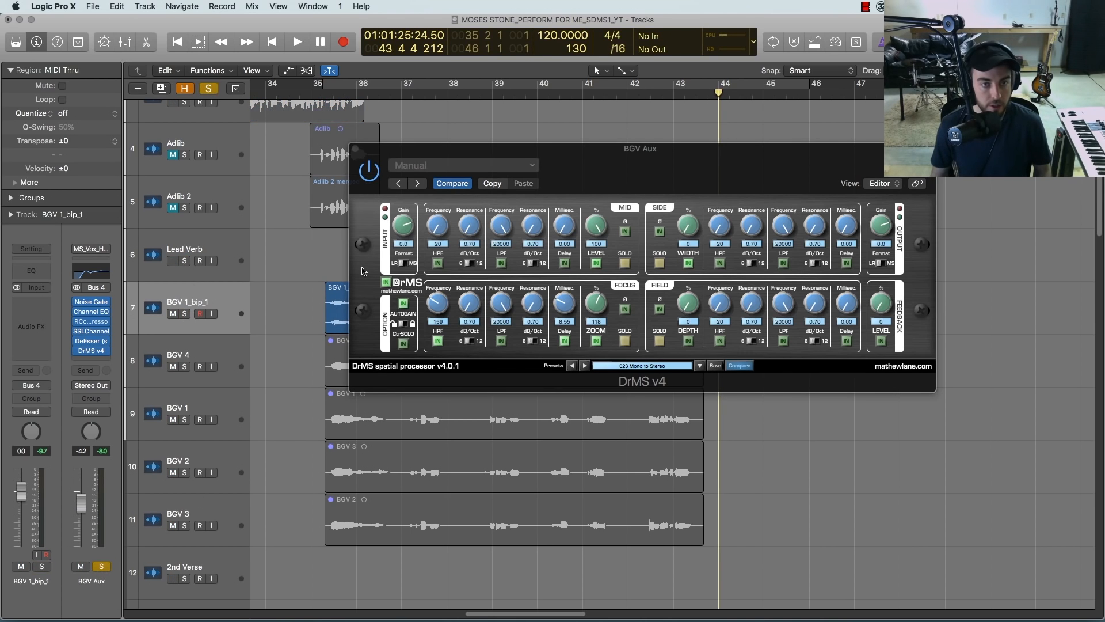
left_click(326, 86)
left_click(329, 93)
left_click(330, 85)
key("space")
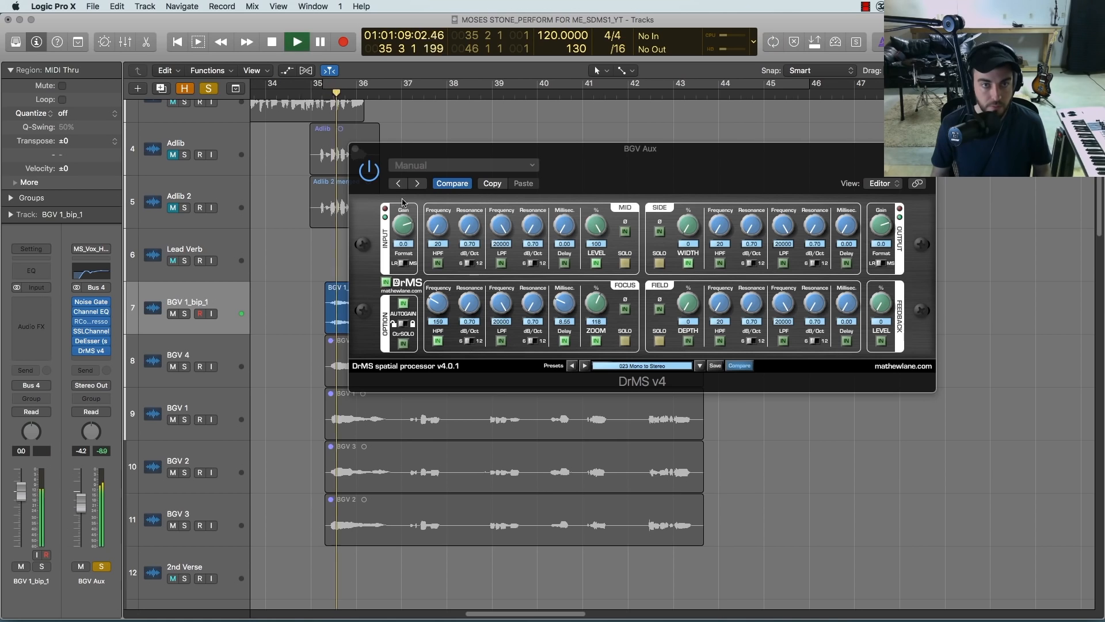
Step: Audition different DrMS Focus Zoom amounts during playback, settle on 118%, and stop and unsolo BGV Aux
left_click_drag(595, 305, 596, 296)
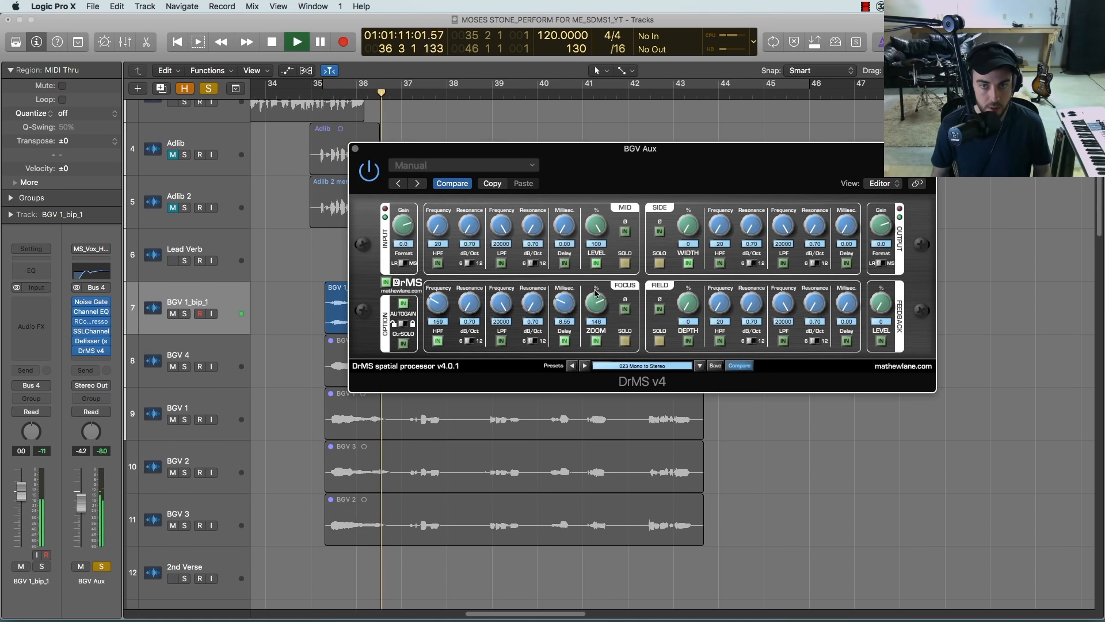
left_click_drag(518, 153, 627, 152)
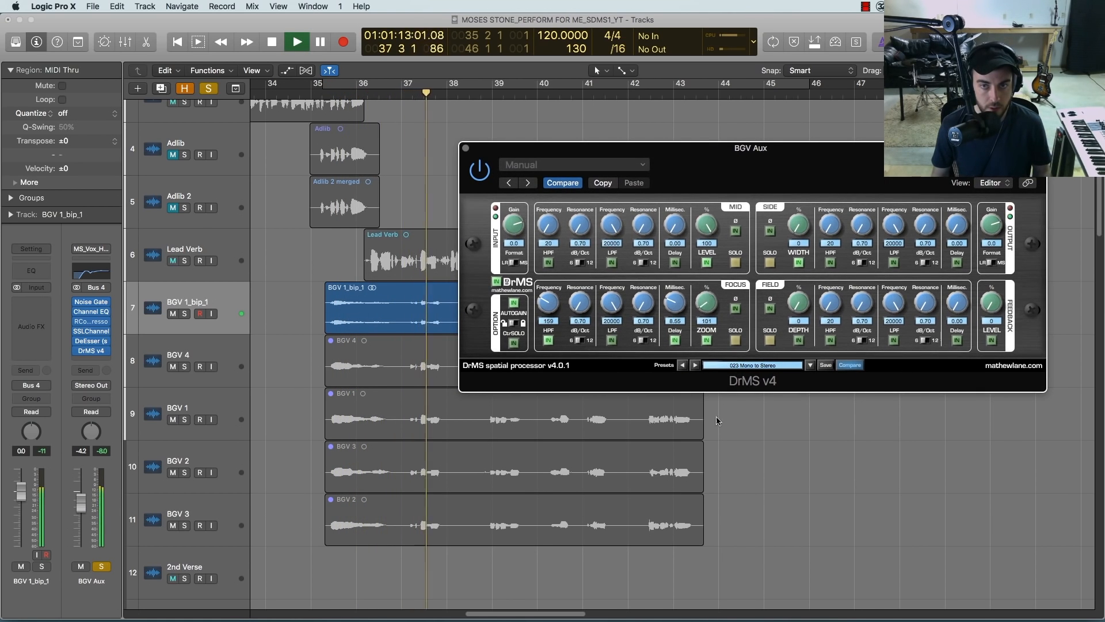
left_click(708, 307, "alt")
key("space")
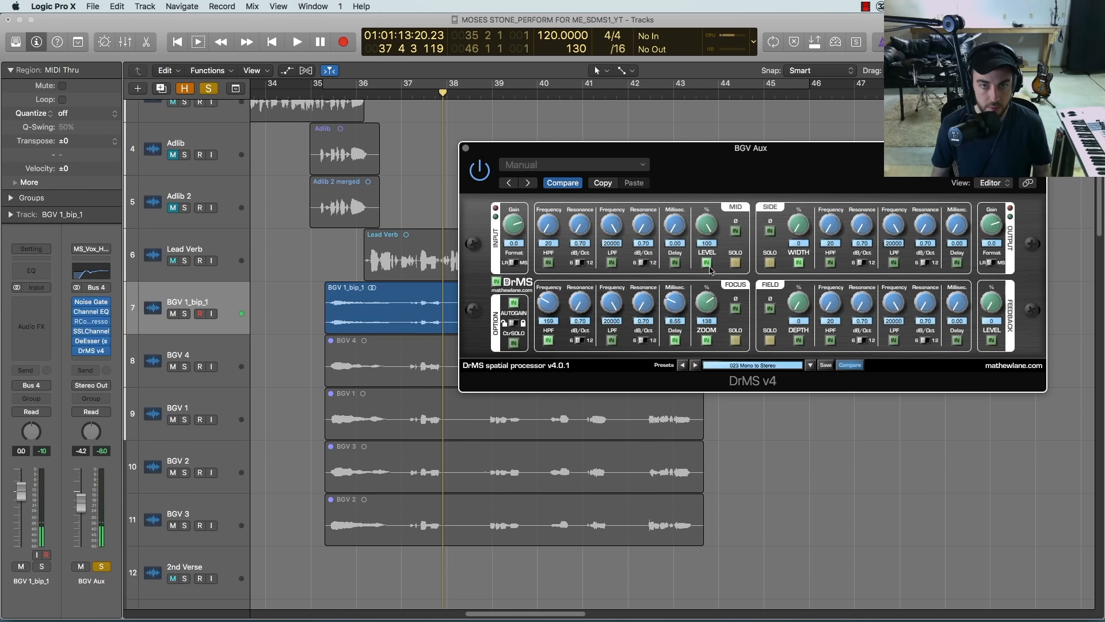
key("space")
mouse_move(708, 302)
left_mouse_down()
mouse_move(707, 245)
mouse_move(697, 344)
mouse_move(700, 300)
mouse_move(701, 312)
left_mouse_up()
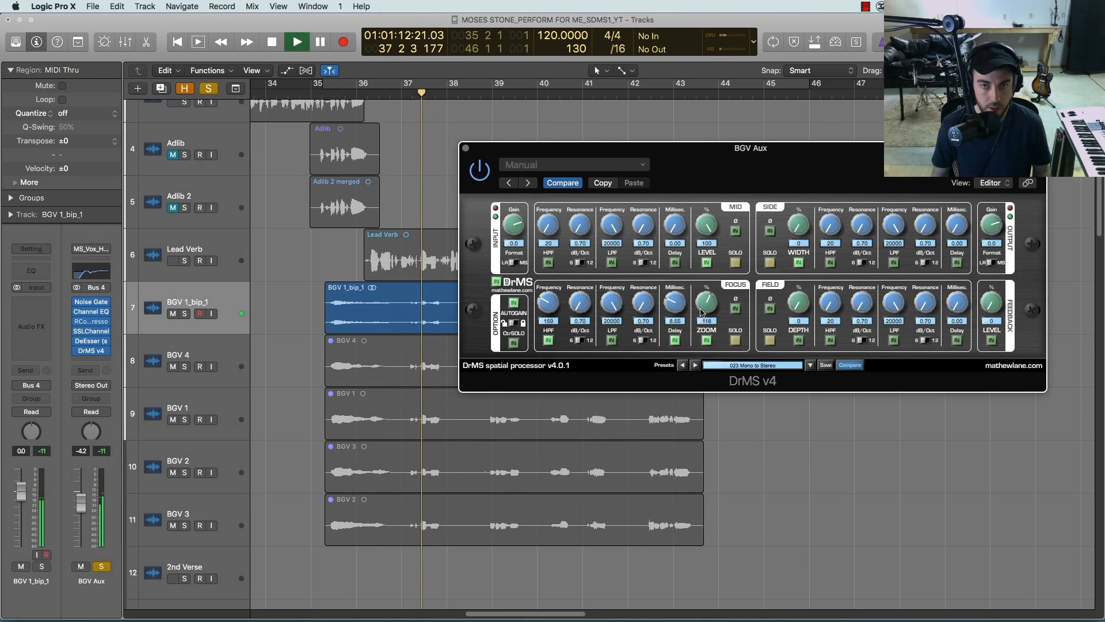
key("space")
left_click(103, 567)
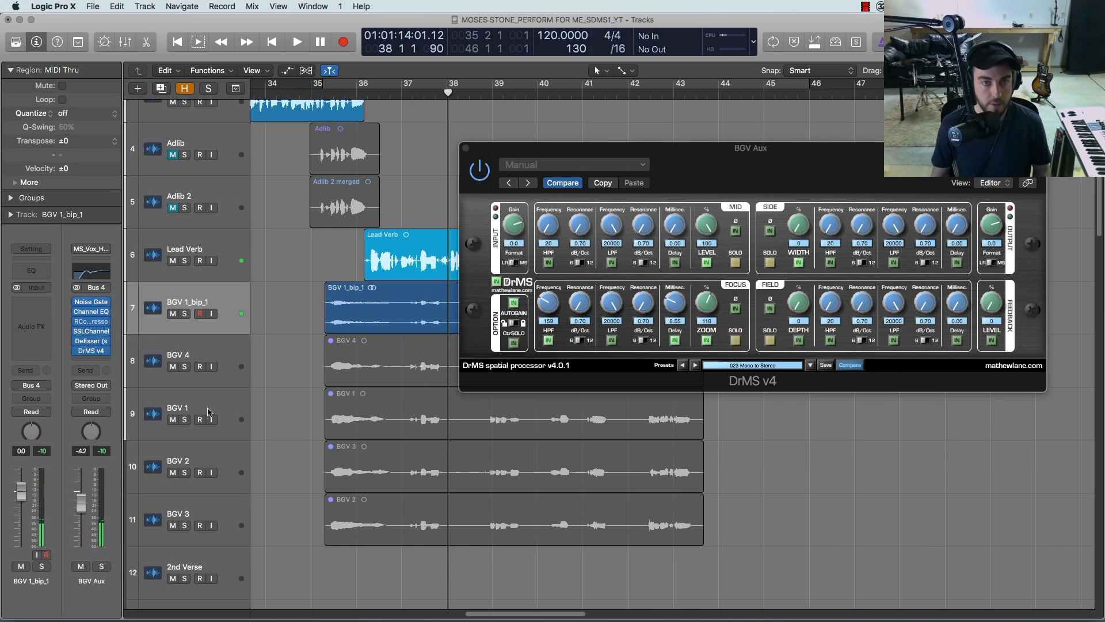
Step: Play the full mix, lower the BGV Aux fader to -5.4 dB, and compare the sound with DrMS v4 bypassed and enabled
key("space")
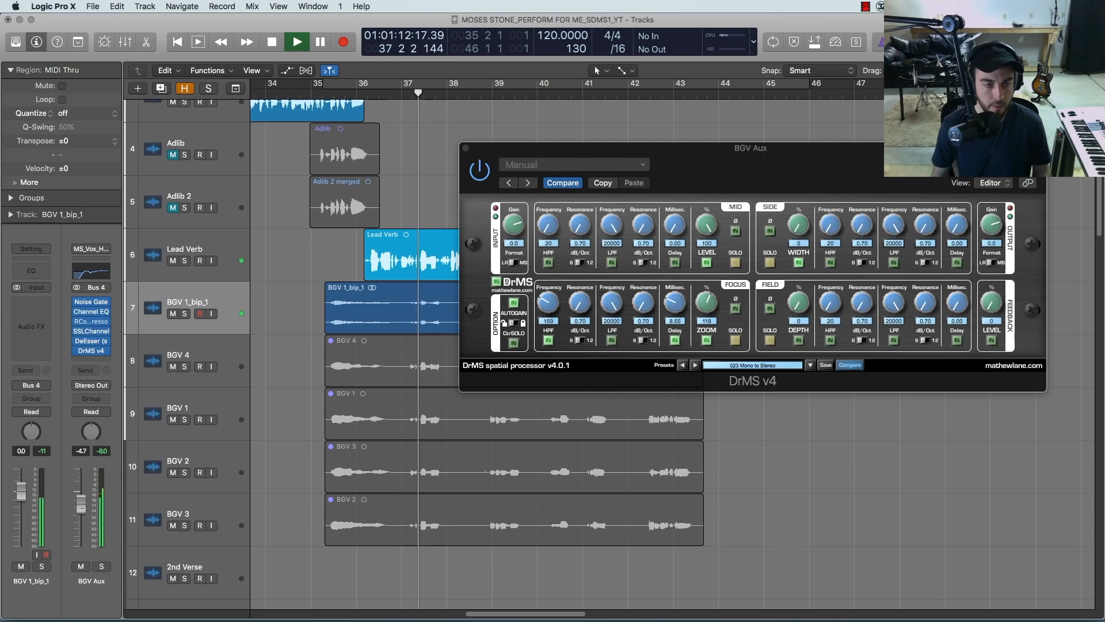
left_click_drag(81, 505, 82, 515)
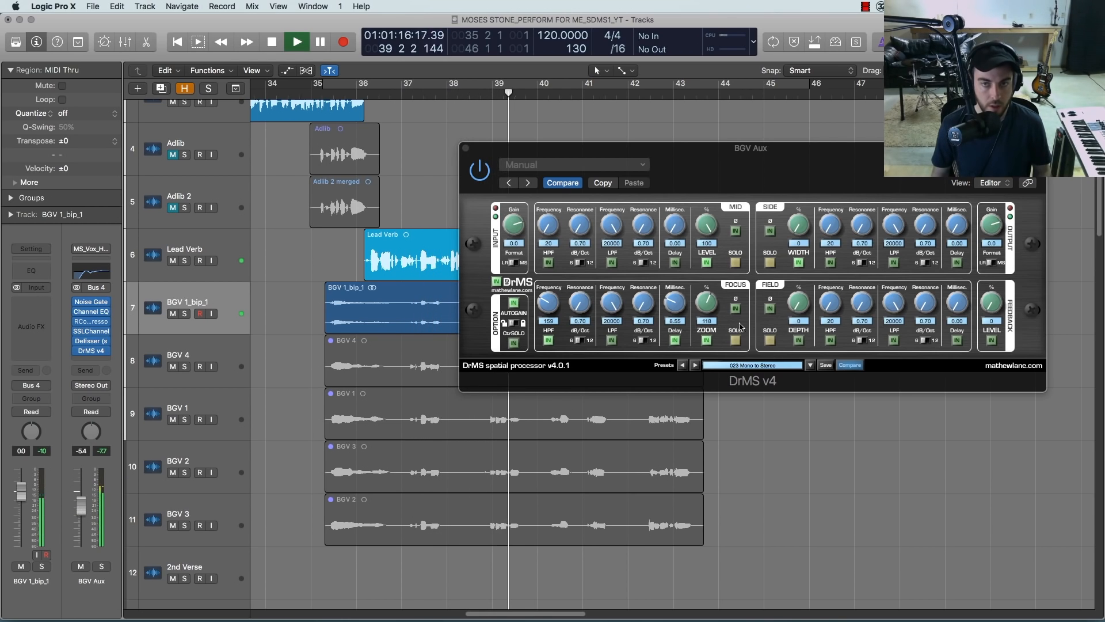
left_click(480, 171)
left_click(480, 170)
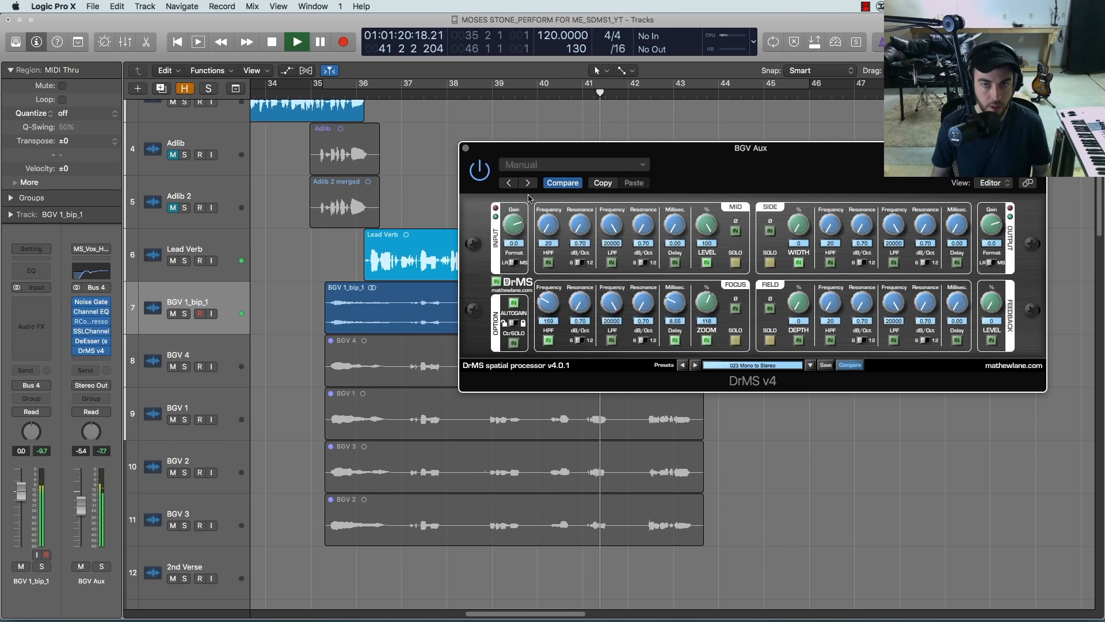
key("space")
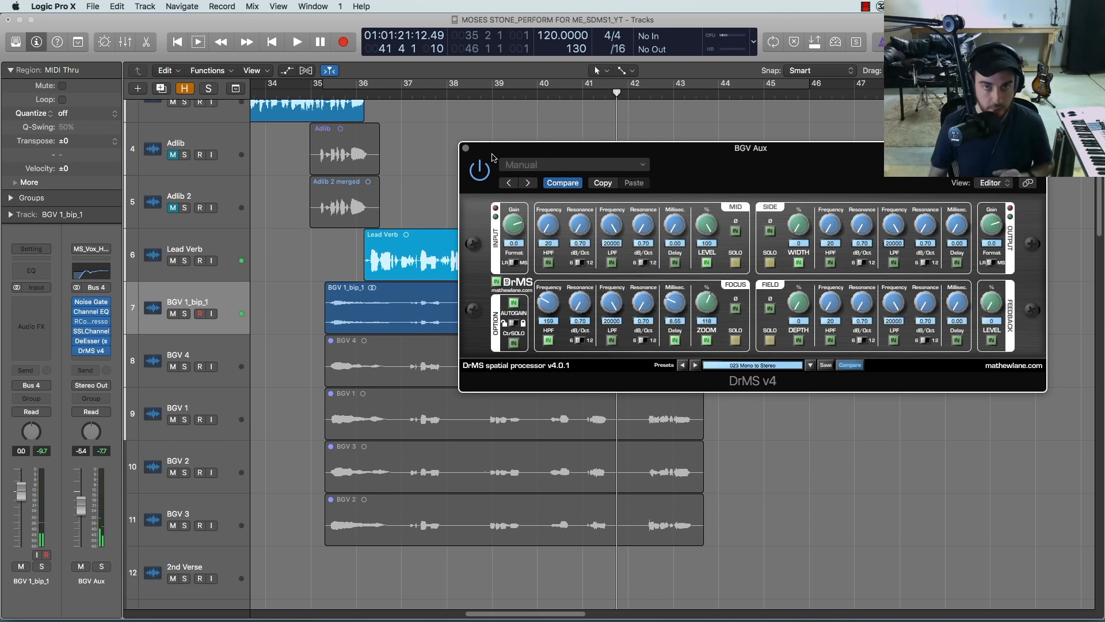
Step: Close DrMS v4 and replace it with the StereoDelta plug-in on BGV Aux, placing its window clear of the channel strips
left_click(466, 149)
left_click(104, 355)
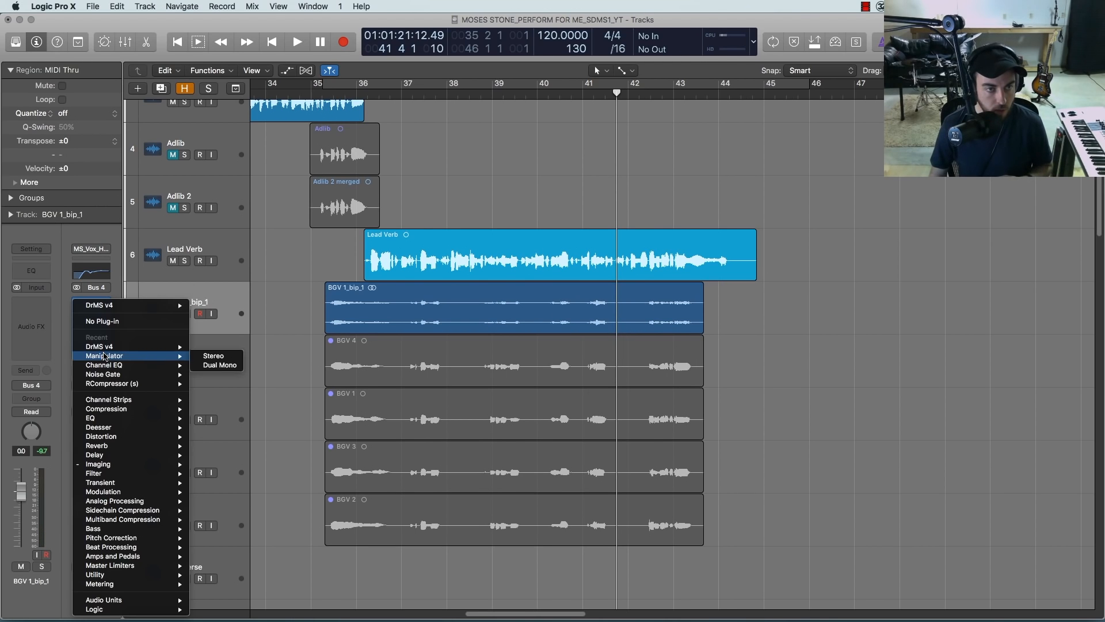
mouse_move(138, 465)
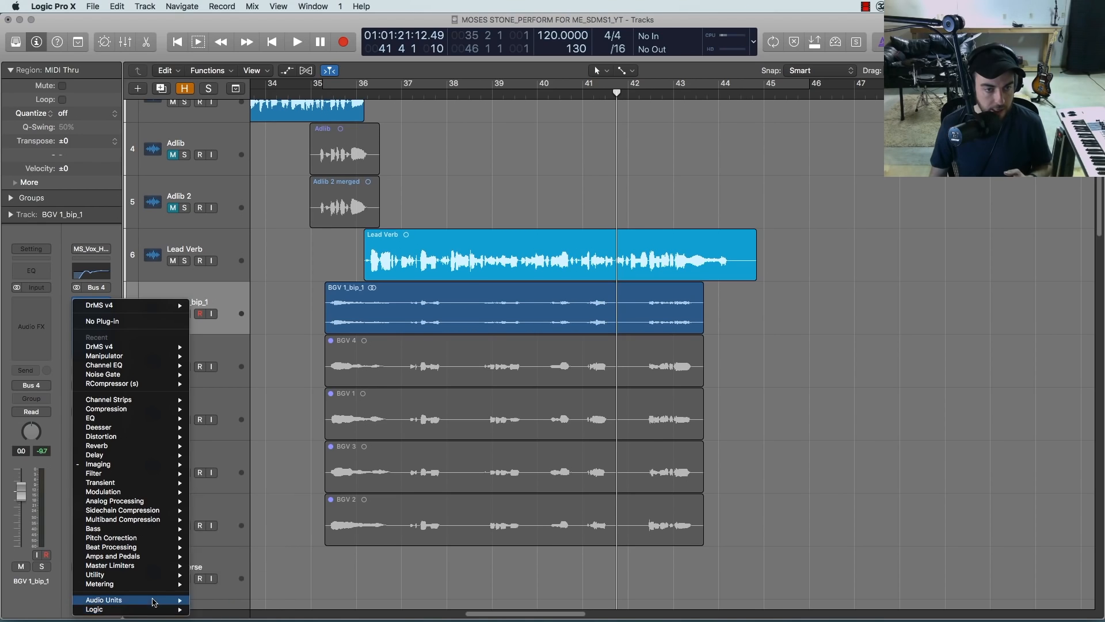
mouse_move(155, 600)
mouse_move(253, 481)
mouse_move(371, 490)
left_click(420, 489)
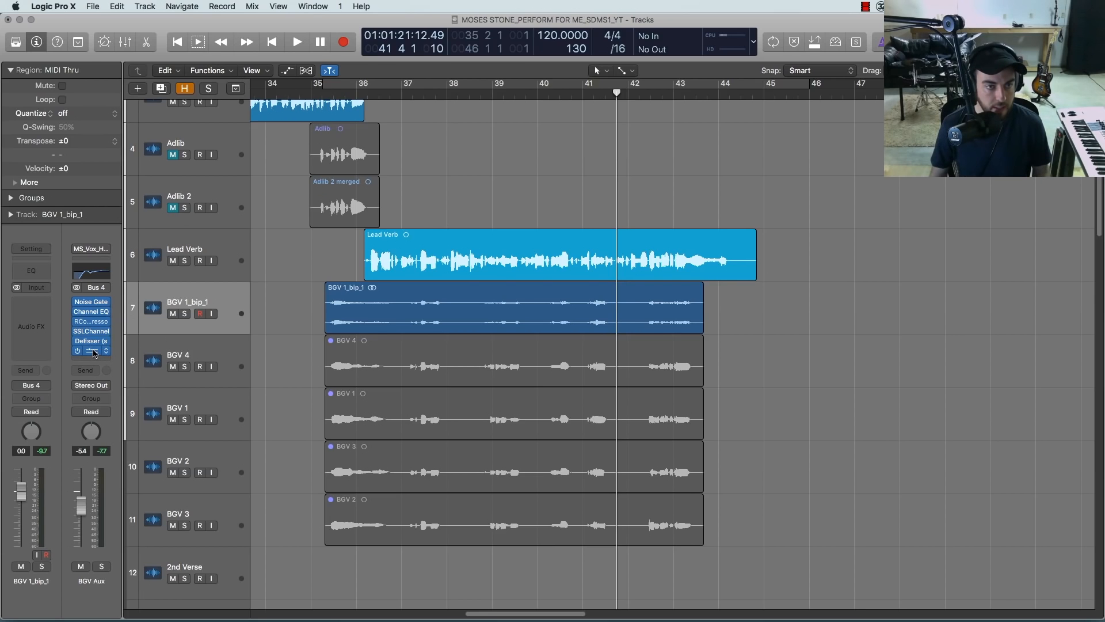
left_click_drag(106, 56, 784, 180)
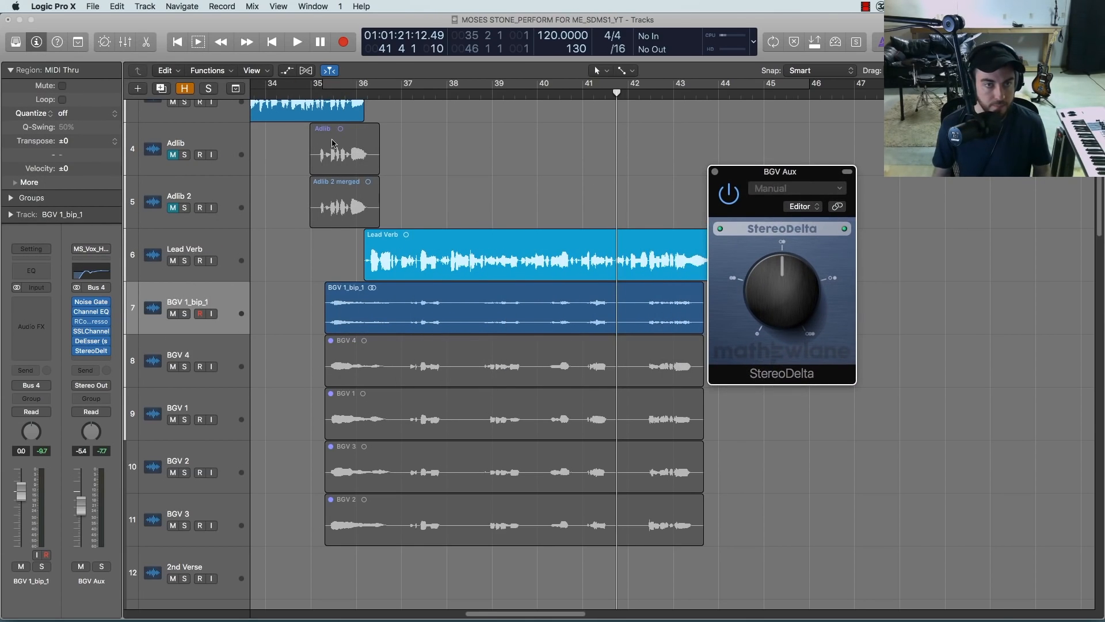
Step: Solo BGV 1_bip_1, play it from near bar 35, and sweep the StereoDelta amount from minimum to maximum
left_click(324, 99)
left_click(184, 314)
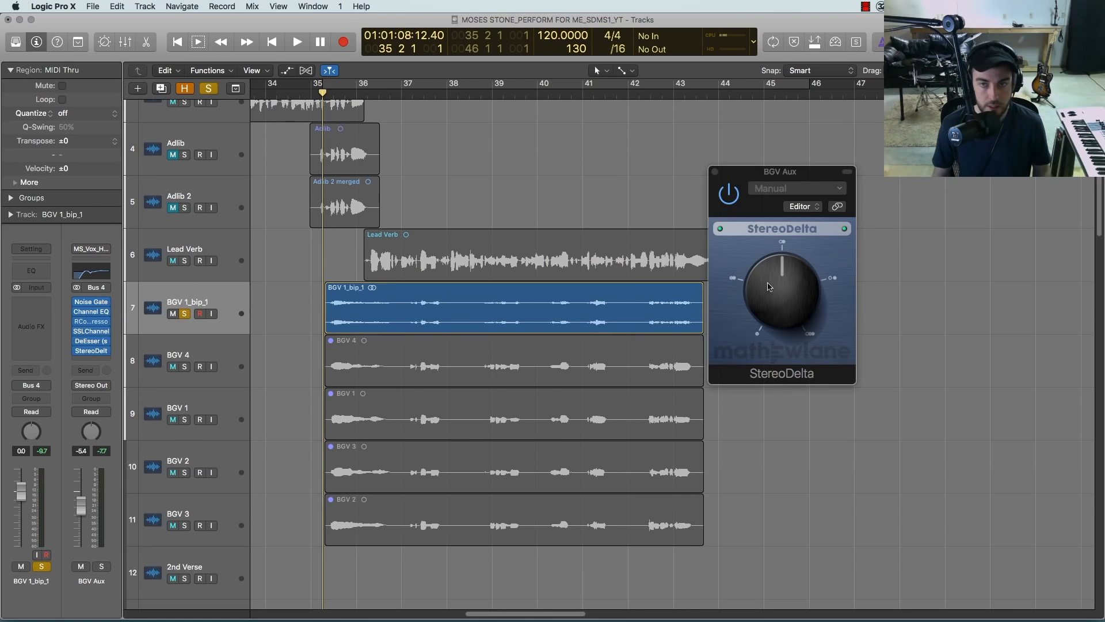
left_click_drag(755, 294, 789, 396)
key("space")
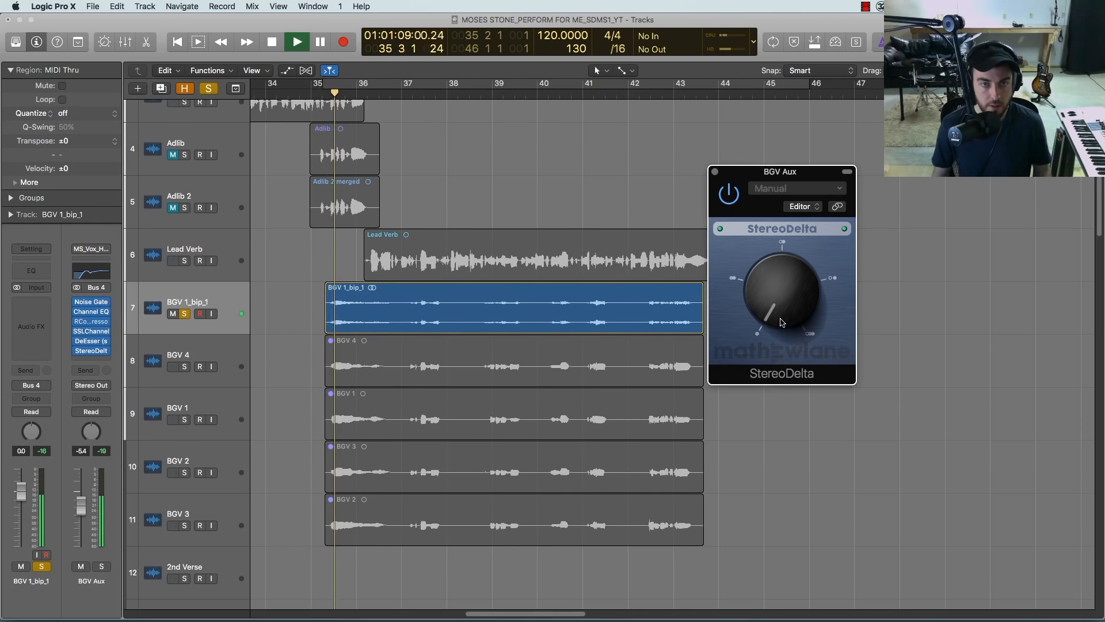
left_click_drag(782, 328, 805, 341)
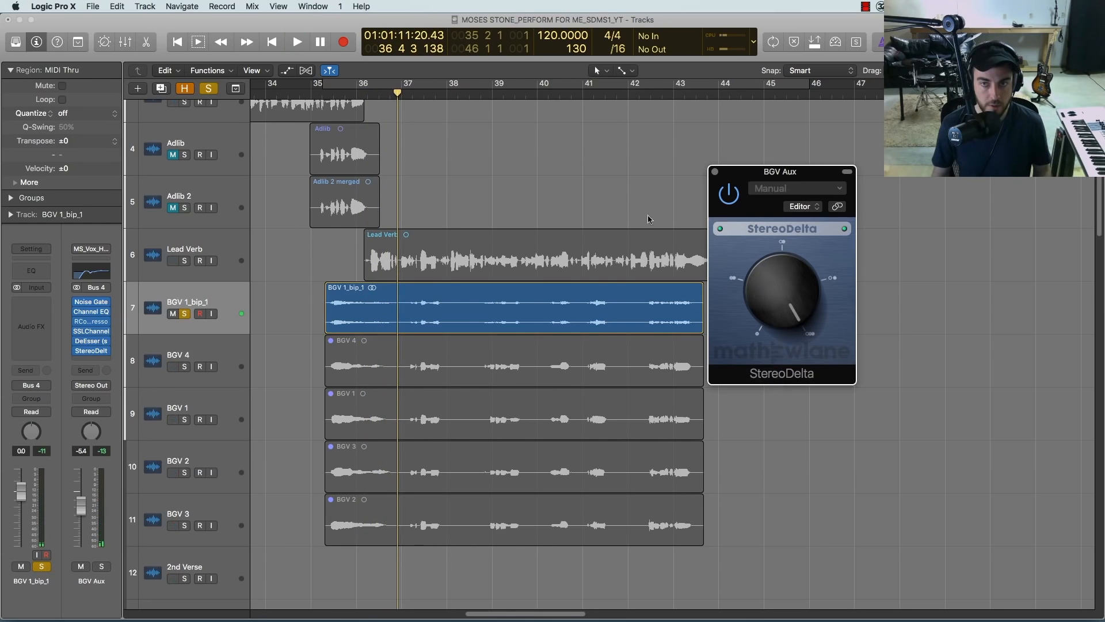
Step: Unsolo BGV 1_bip_1 during playback, raise the BGV Aux fader to -4.2 dB against the lead vocal, and stop
key("space")
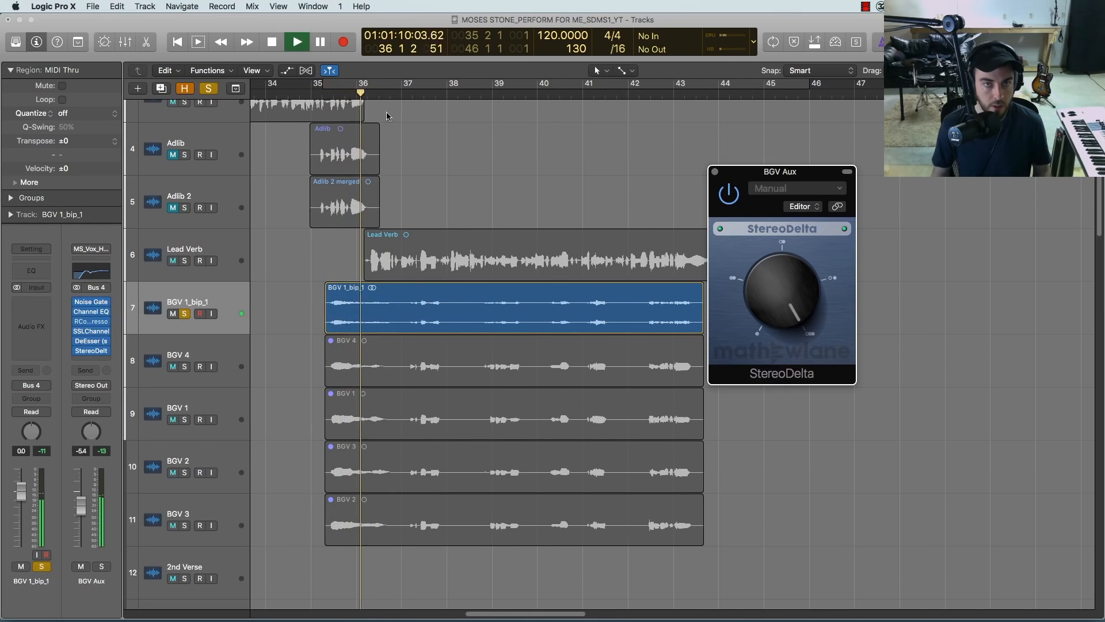
left_click(184, 314)
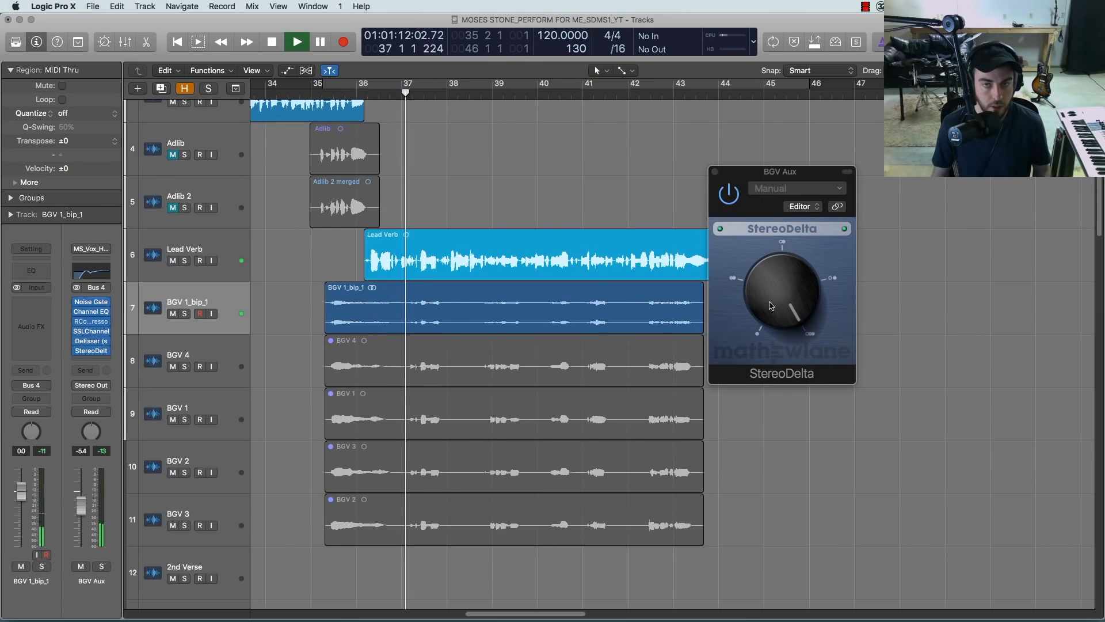
left_click_drag(81, 508, 81, 505)
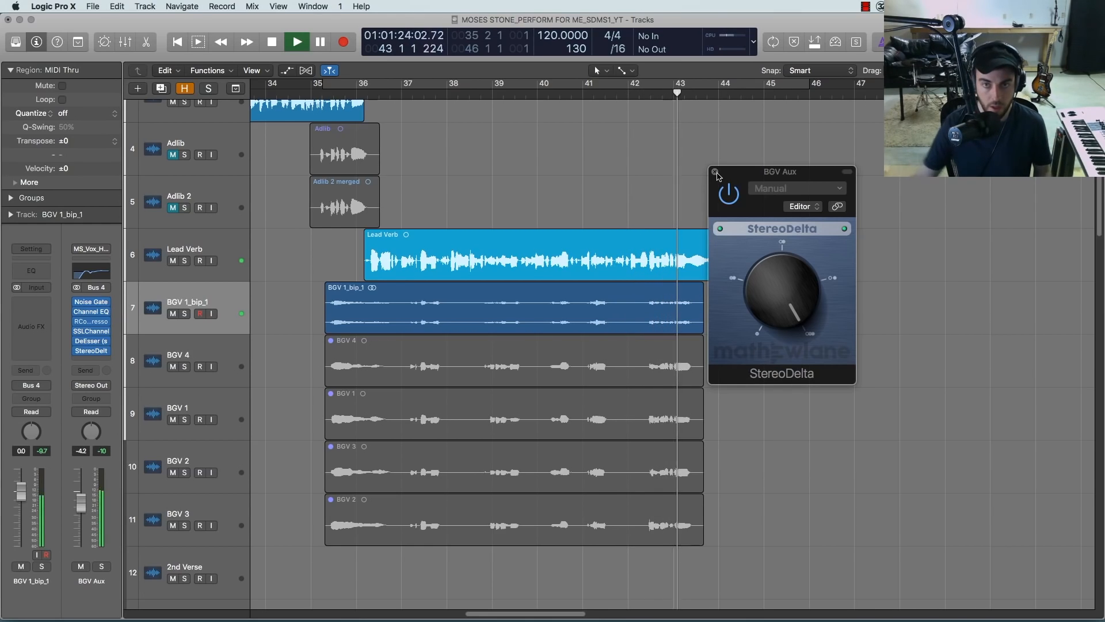
key("space")
left_click_drag(733, 176, 787, 205)
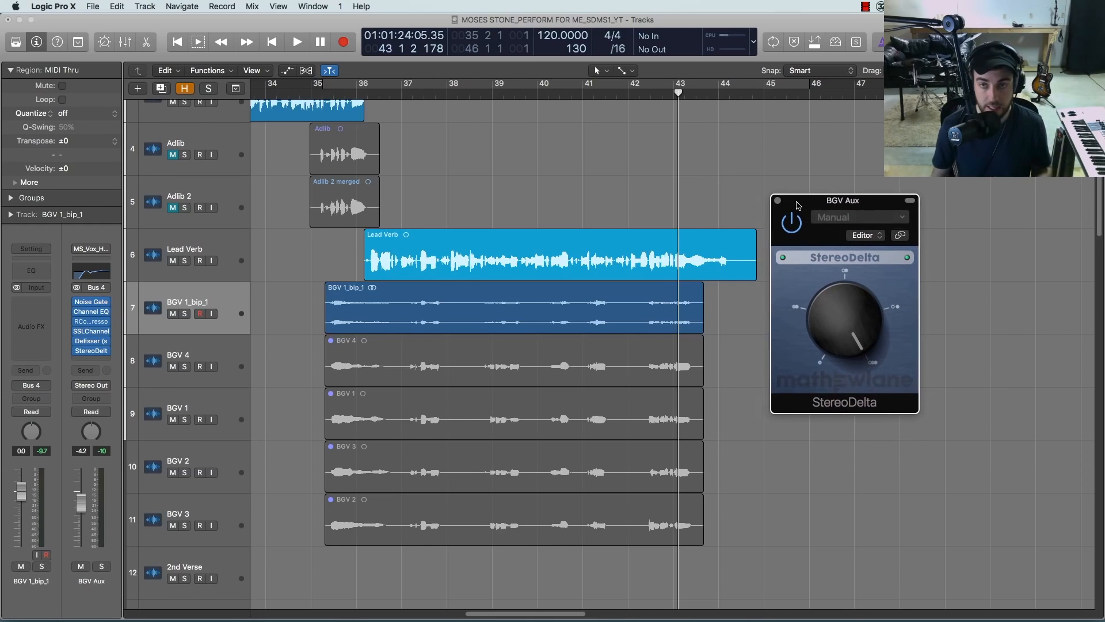
Step: Return the playhead to near bar 35, then remove StereoDelta from BGV Aux and insert the stereo Sample Delay in its place
left_click(326, 94)
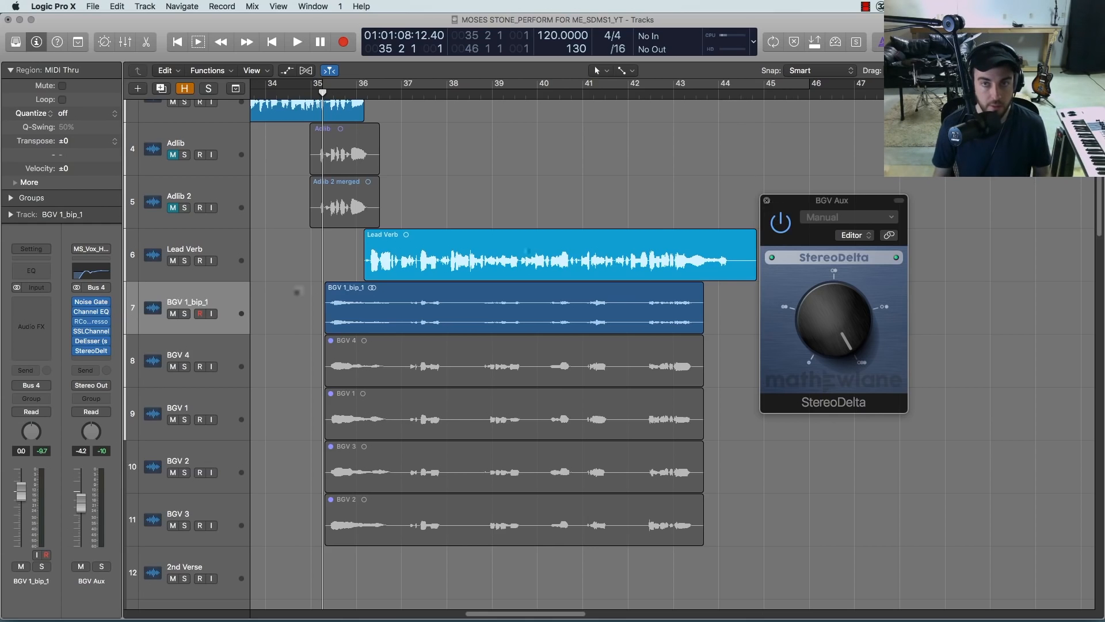
left_click(107, 350)
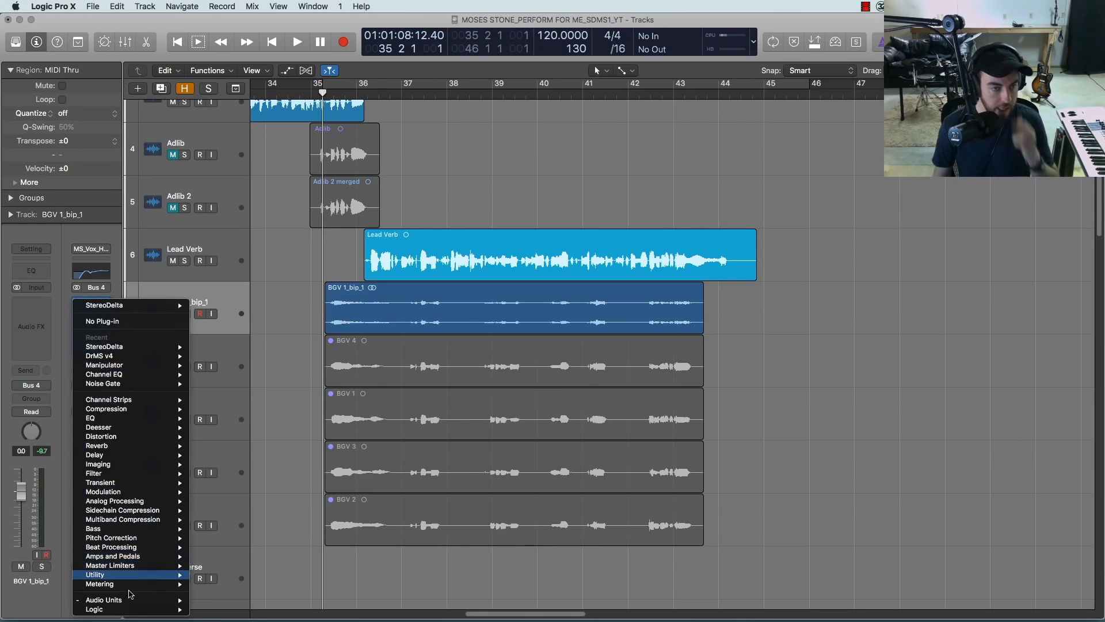
left_click(120, 323)
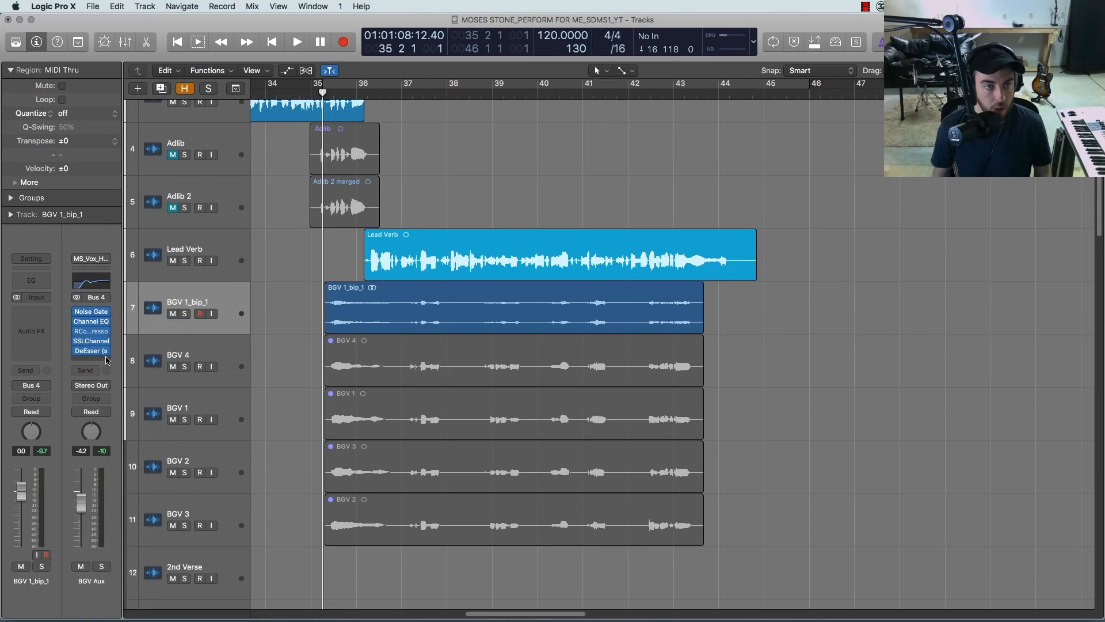
left_click(106, 364)
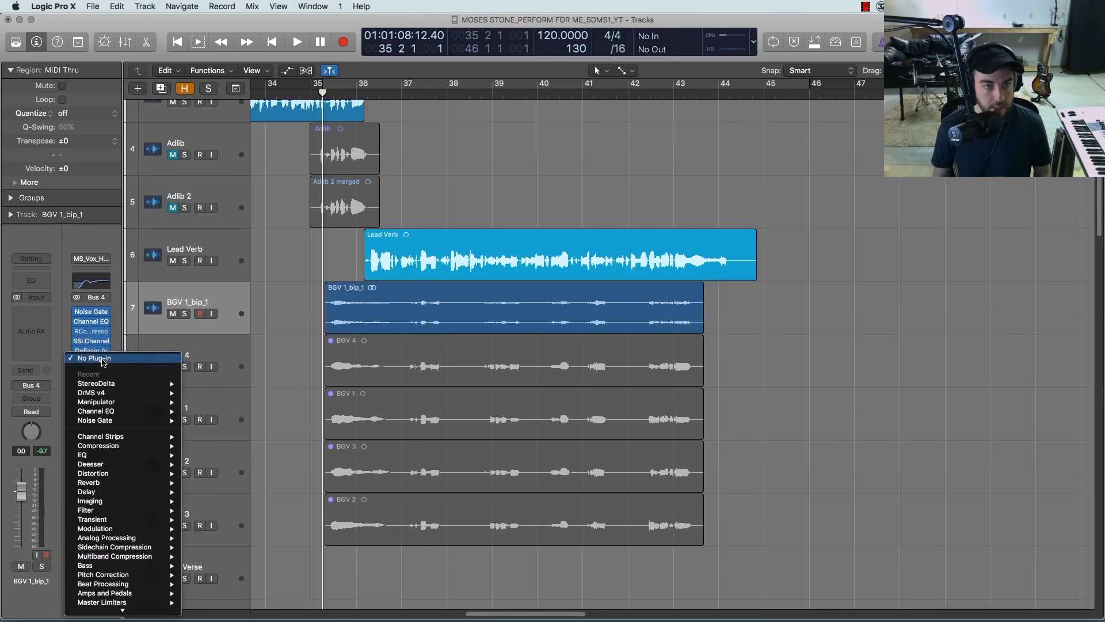
mouse_move(134, 493)
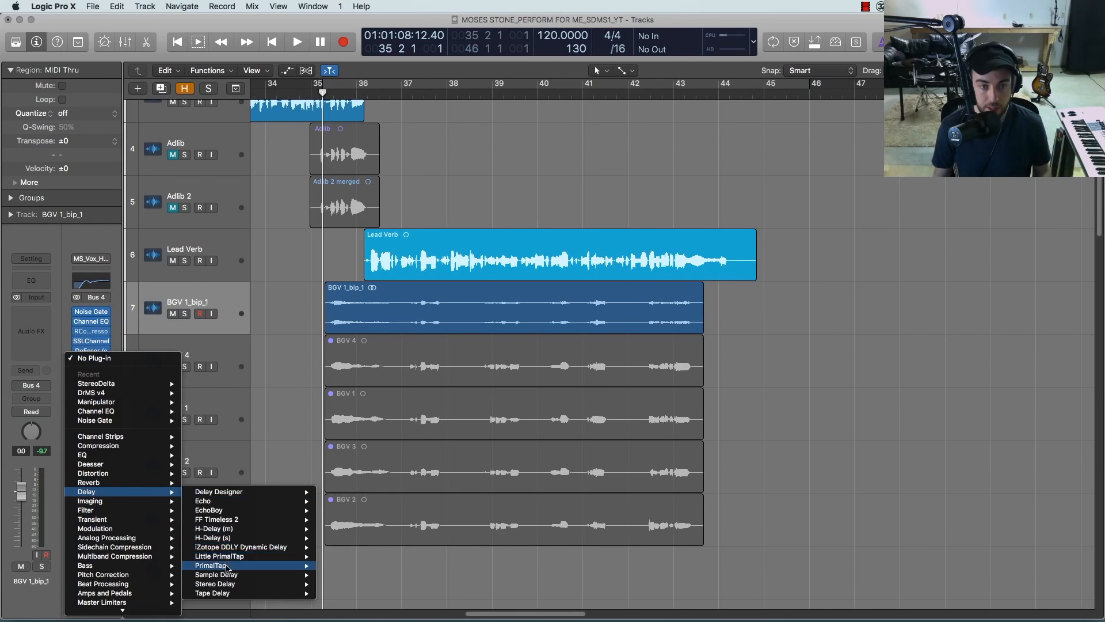
mouse_move(227, 575)
left_click(339, 574)
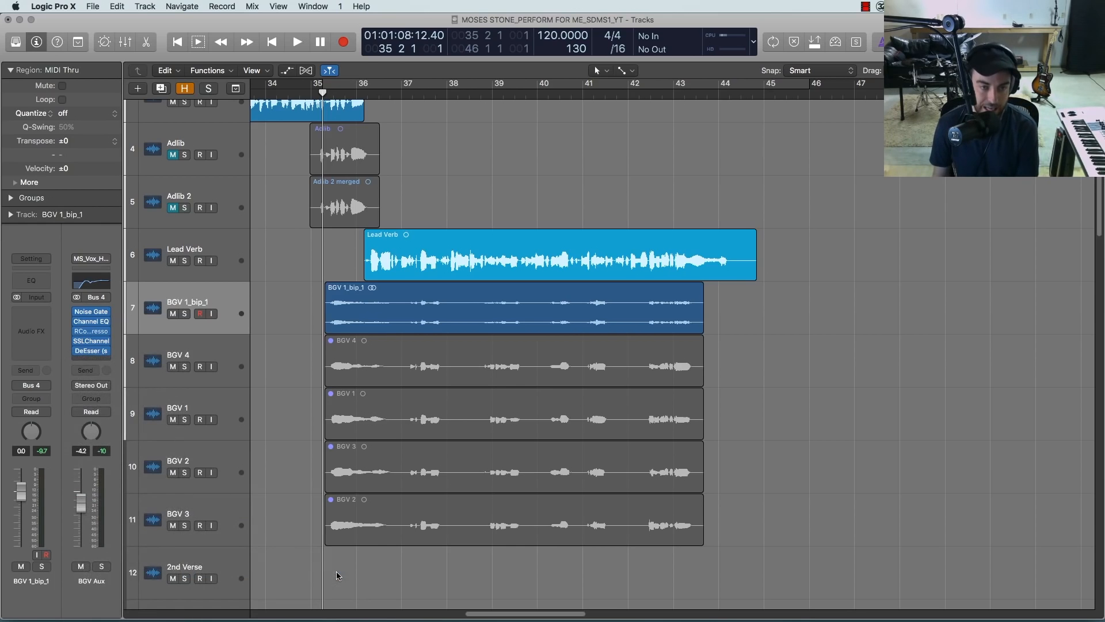
left_click_drag(147, 49, 771, 141)
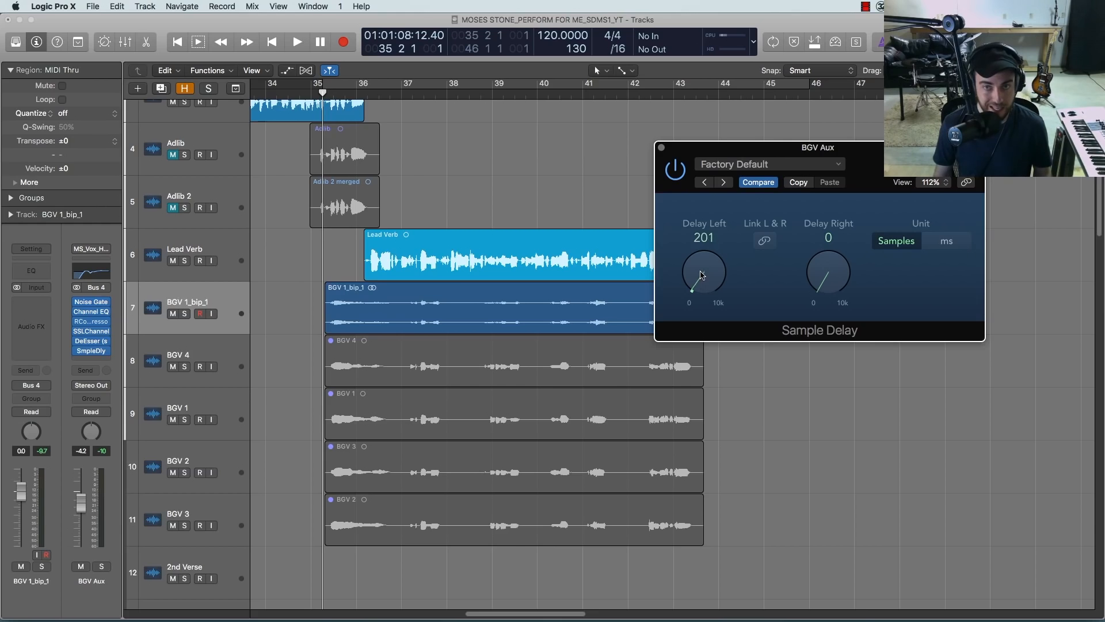
Step: Solo BGV 1_bip_1 and audition the Sample Delay, setting Delay Left to 256 samples with Delay Right at 0
left_click(181, 315)
left_click_drag(719, 263, 719, 333)
key("space")
left_click_drag(709, 293, 702, 284)
key("space")
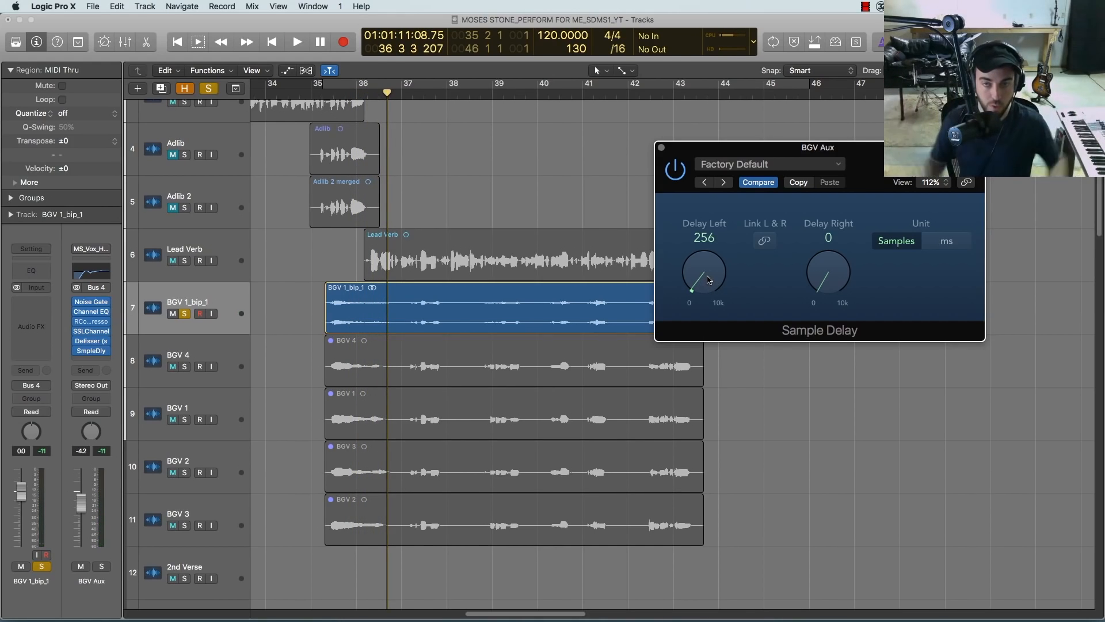
key("space")
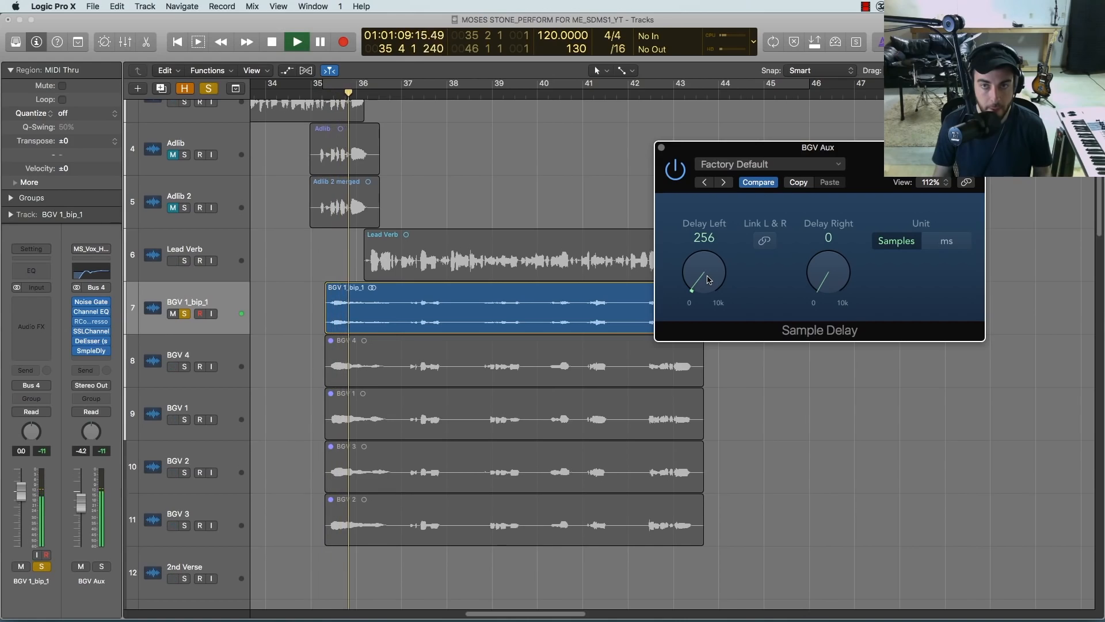
key("space")
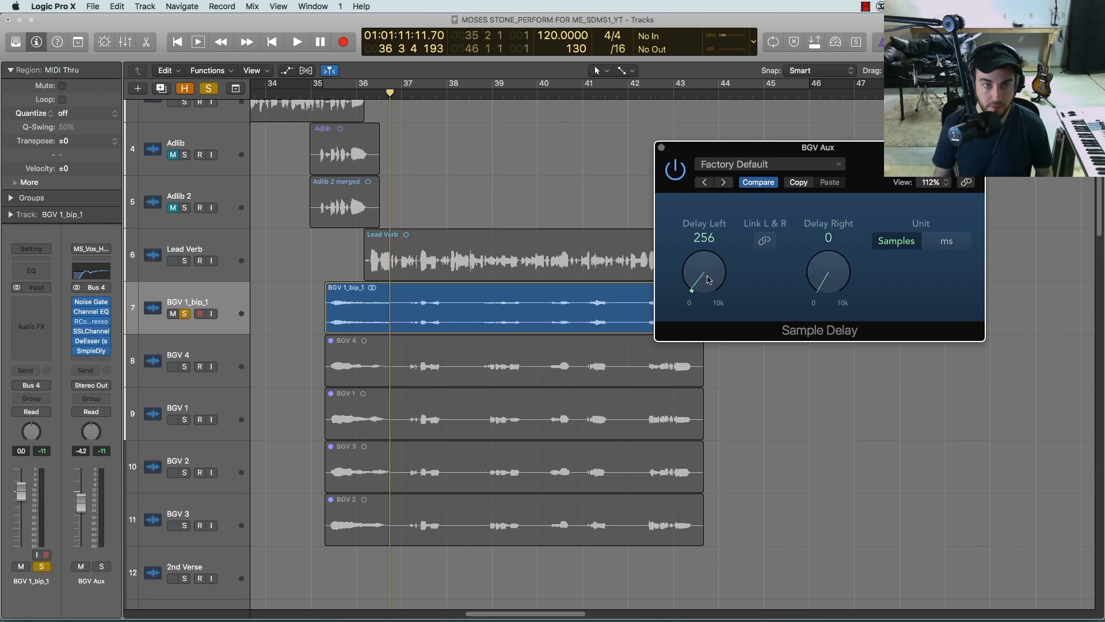
Step: Set the Sample Delay's Delay Left to 289 samples and compare the soloed vocals with the plug-in bypassed and enabled
key("shift+space")
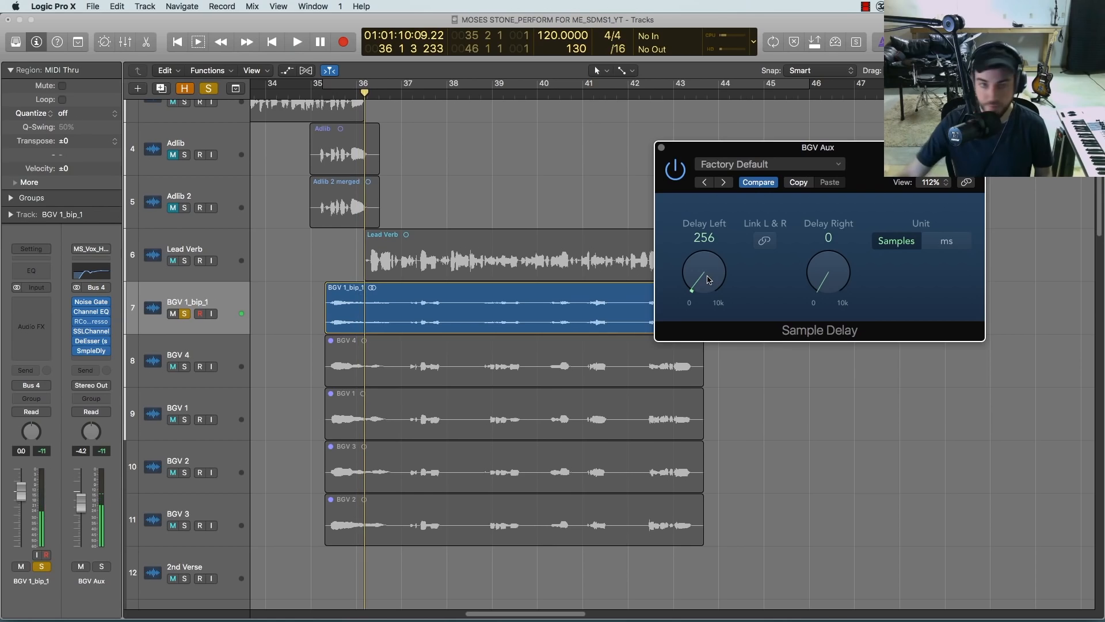
key("shift+space")
left_click_drag(709, 270, 709, 269)
left_click(679, 172)
key("shift+space")
left_click(676, 170)
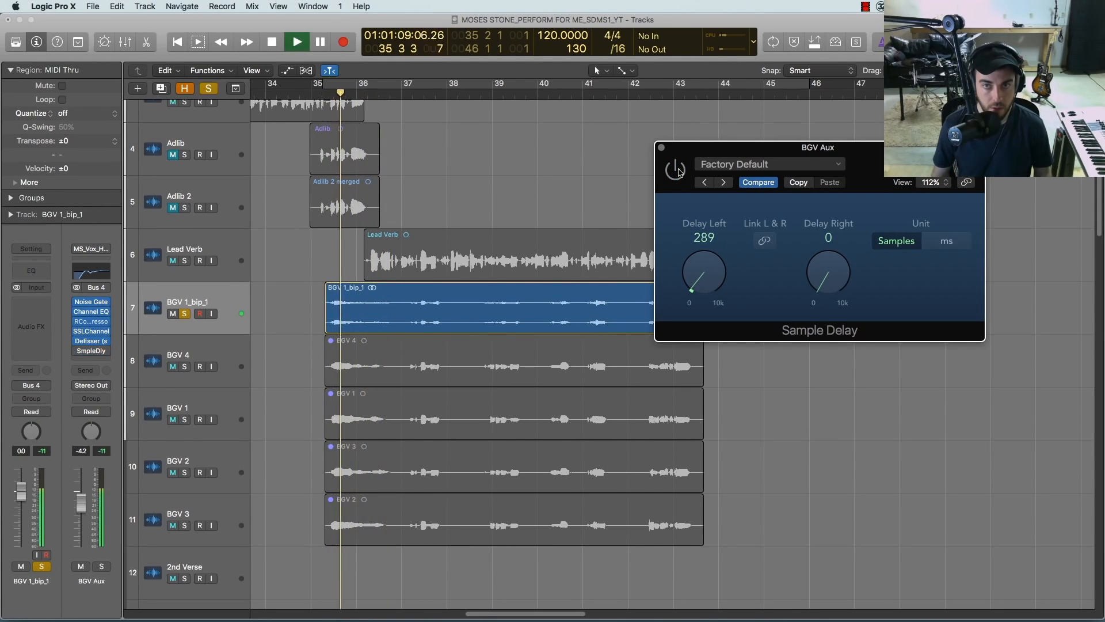
Step: Unsolo BGV 1_bip_1 to hear the delayed background vocals in the full mix, then close Sample Delay and stop playback
left_click(185, 314)
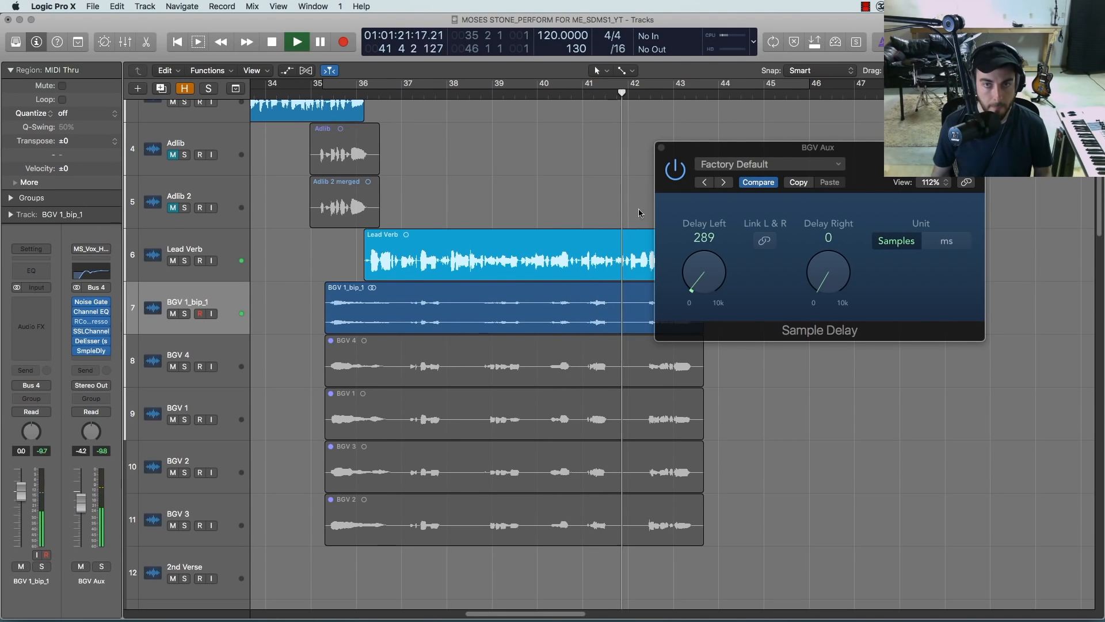
left_click(661, 150)
key("space")
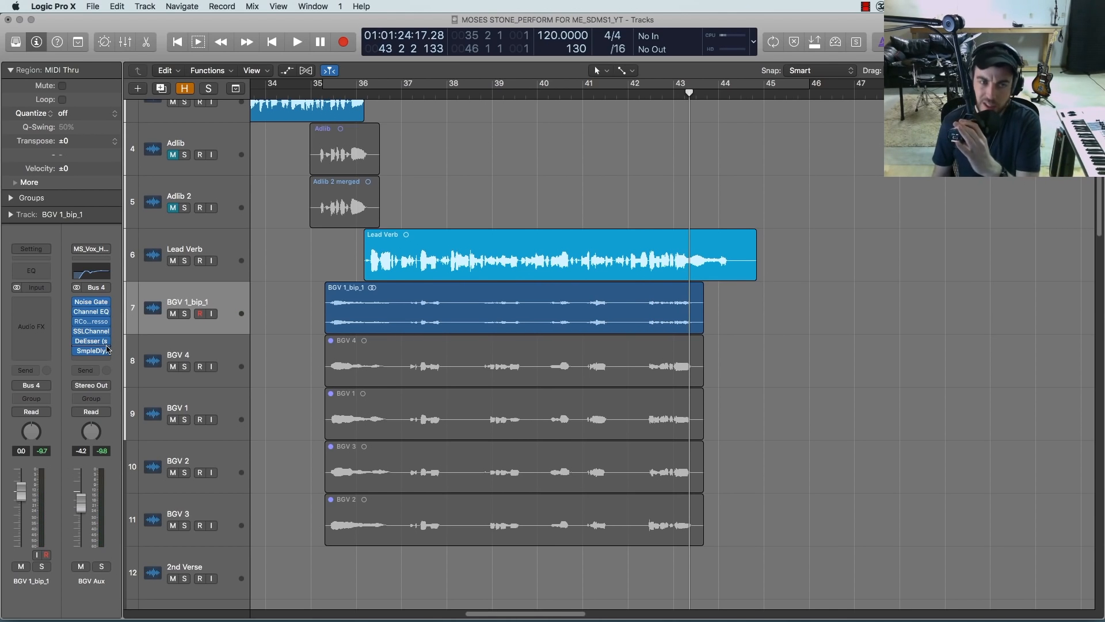
mouse_move(106, 354)
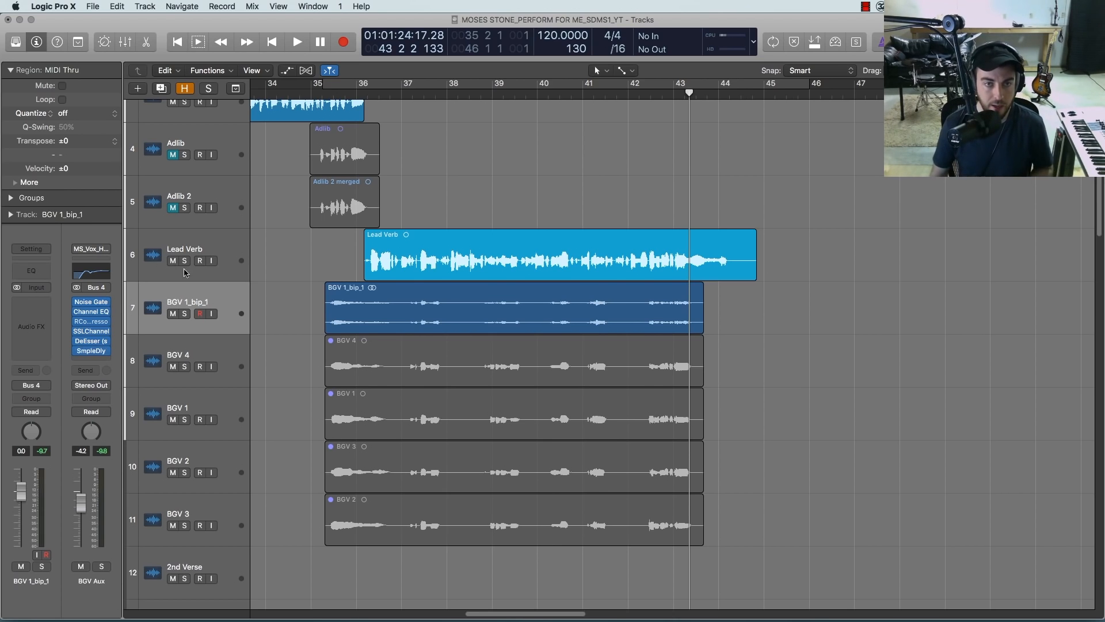
left_click_drag(802, 547, 303, 354)
left_click_drag(301, 350, 731, 538)
left_click(739, 506)
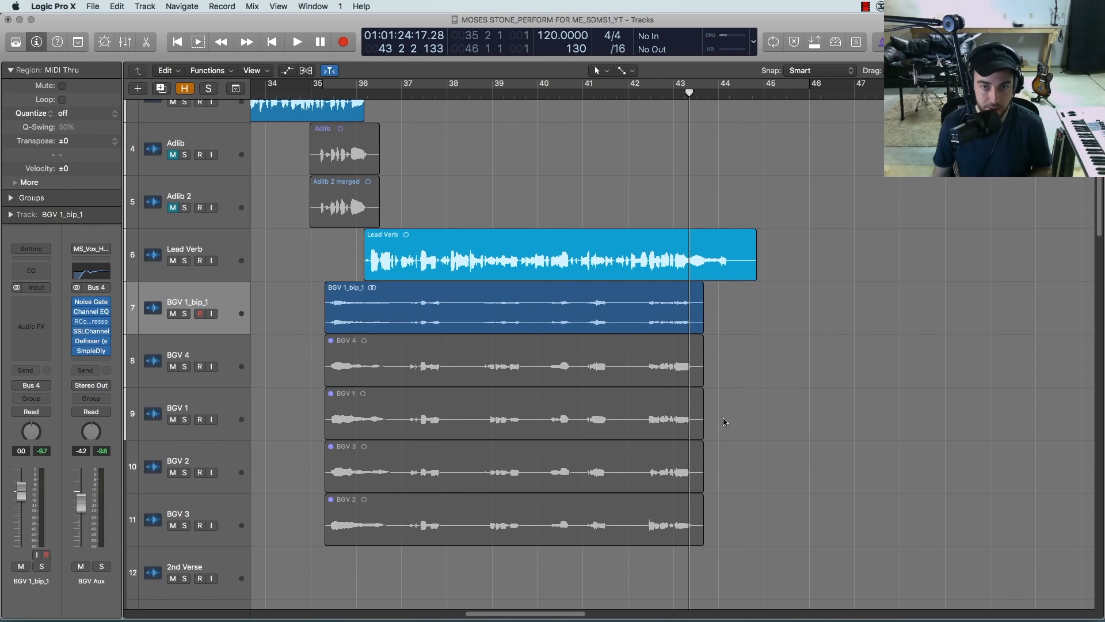
left_click(475, 296)
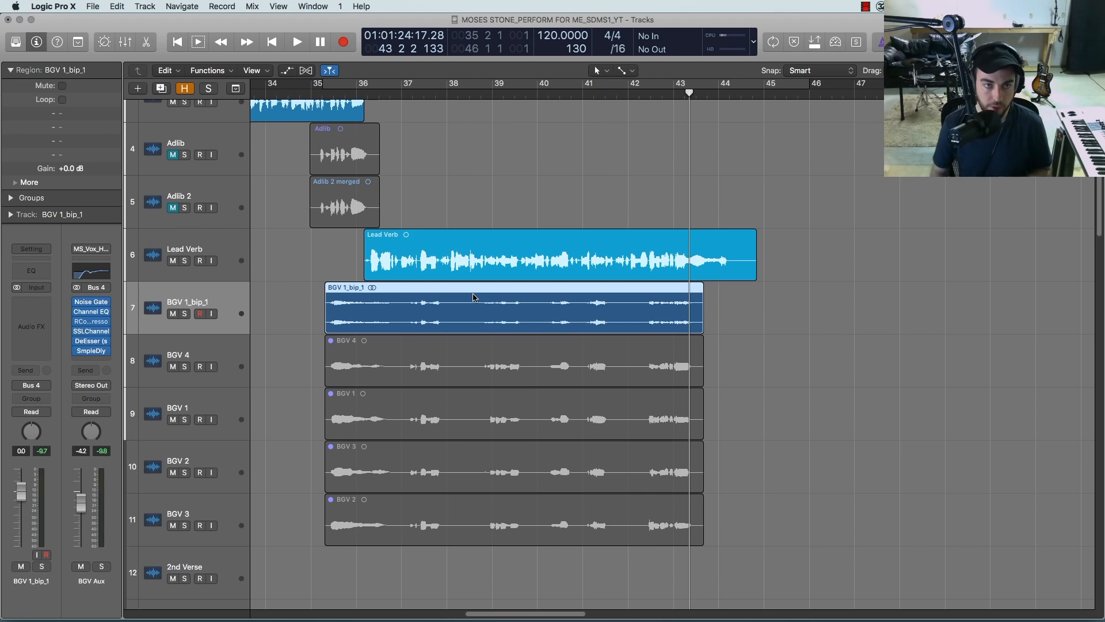
left_click(295, 325)
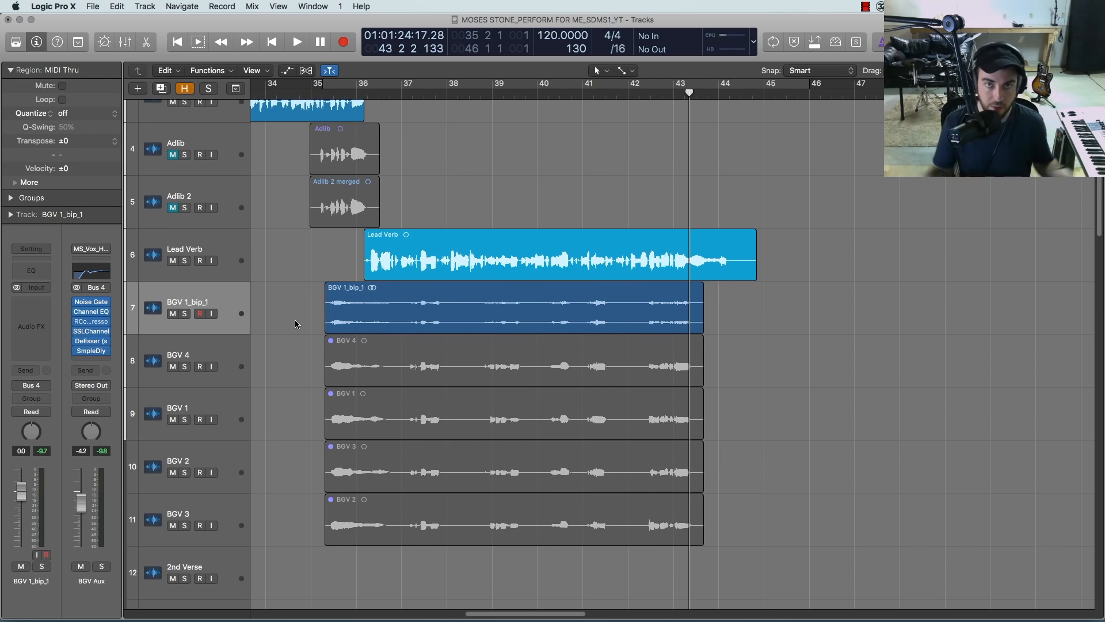
left_click(108, 351)
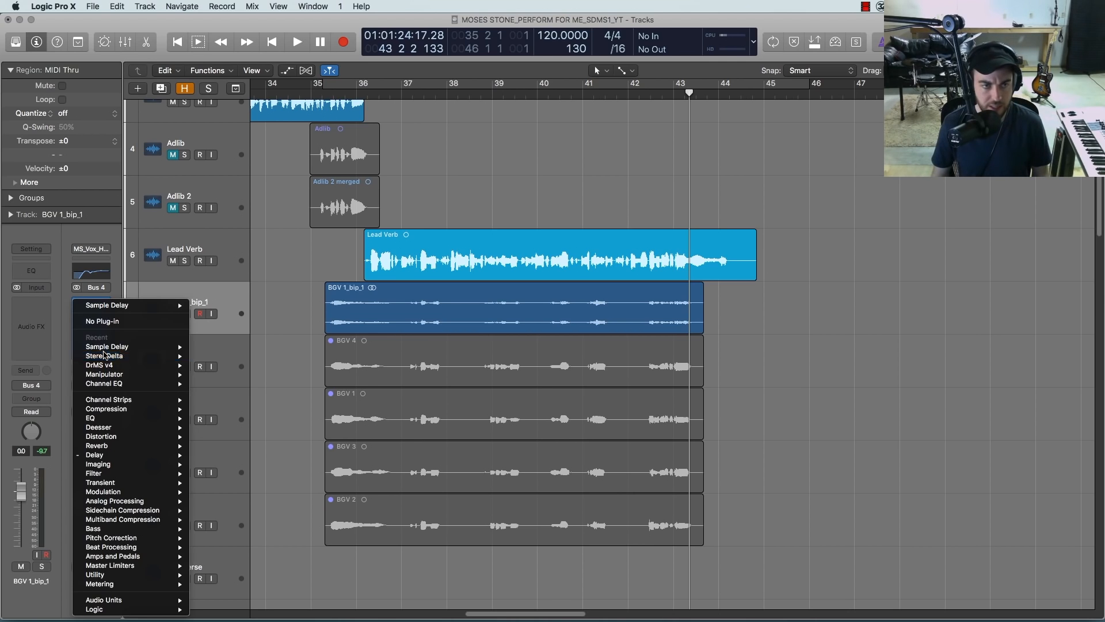
left_click(62, 333)
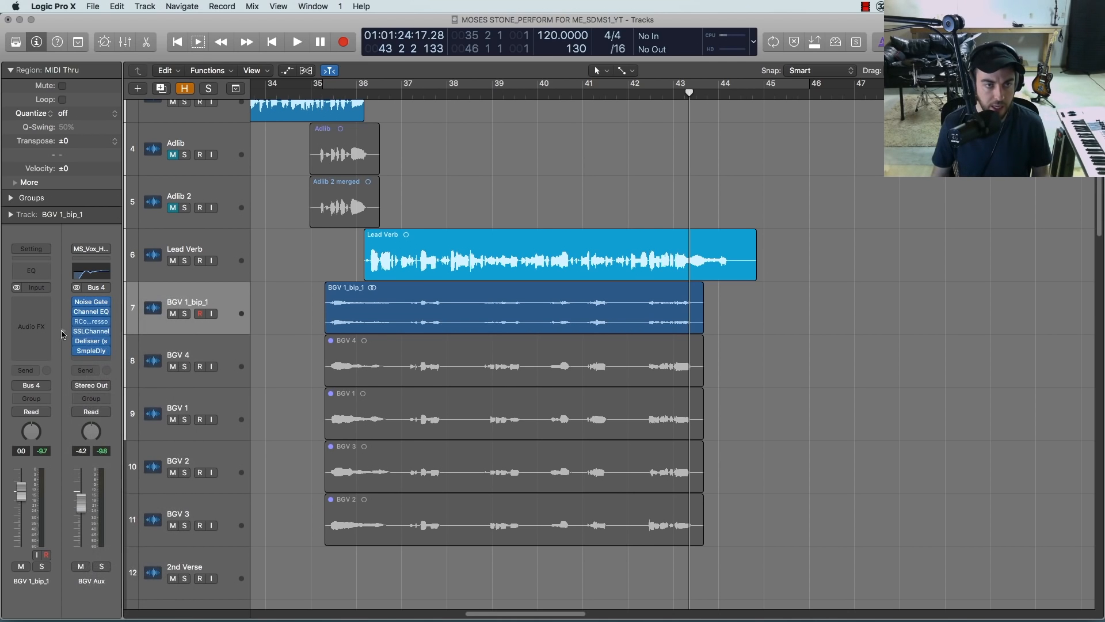
Step: Lower the Sample Delay's Delay Left to 188 samples, then remove the Sample Delay from BGV Aux
left_click(92, 352)
left_click_drag(714, 271, 703, 356)
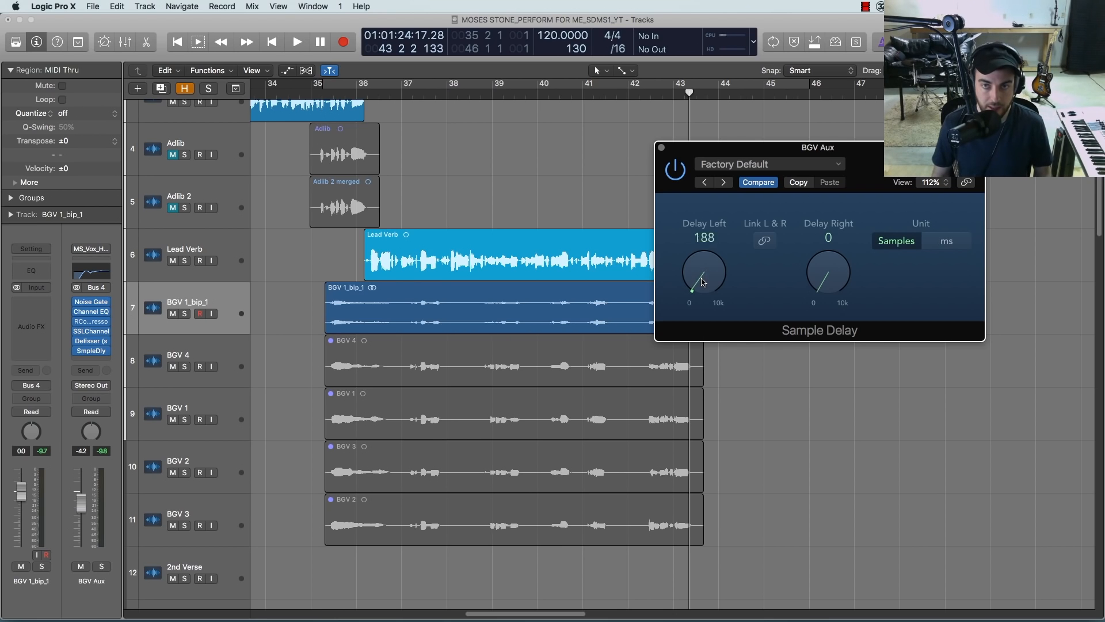
left_click(661, 148)
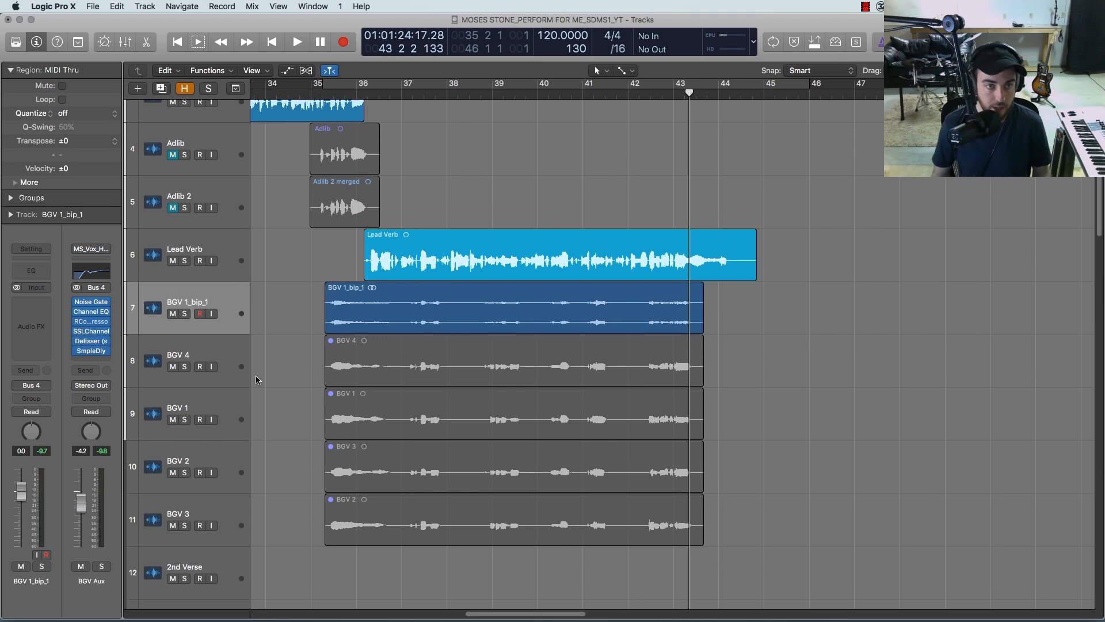
left_click(98, 354)
left_click(287, 336)
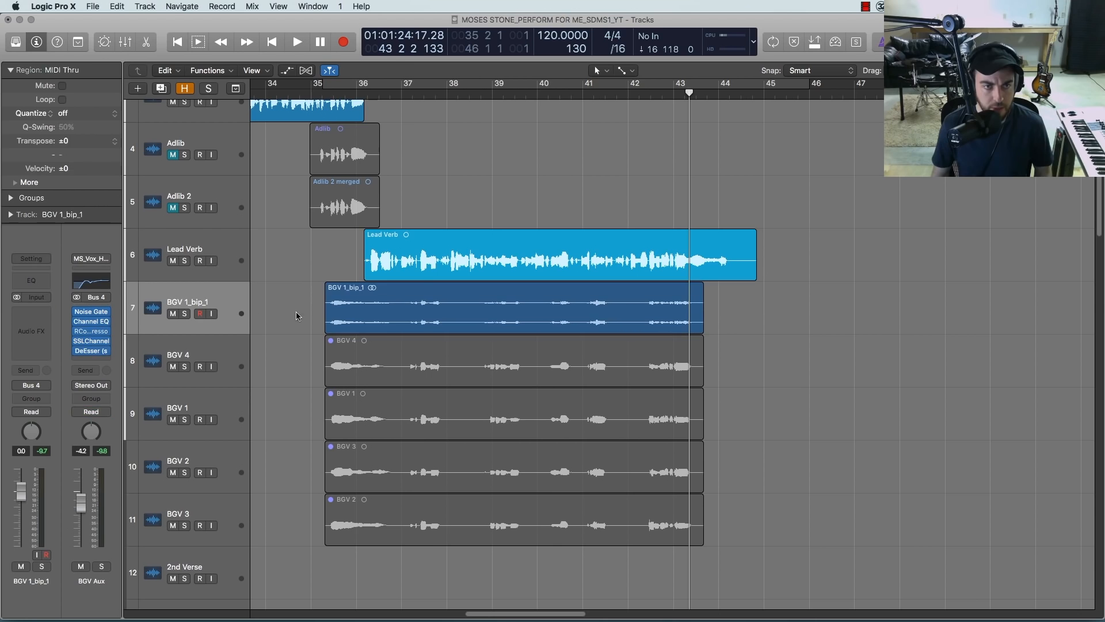
Step: Add a new audio track directly below BGV 1_bip_1 with the same Bus 4 output routing
left_click(209, 297)
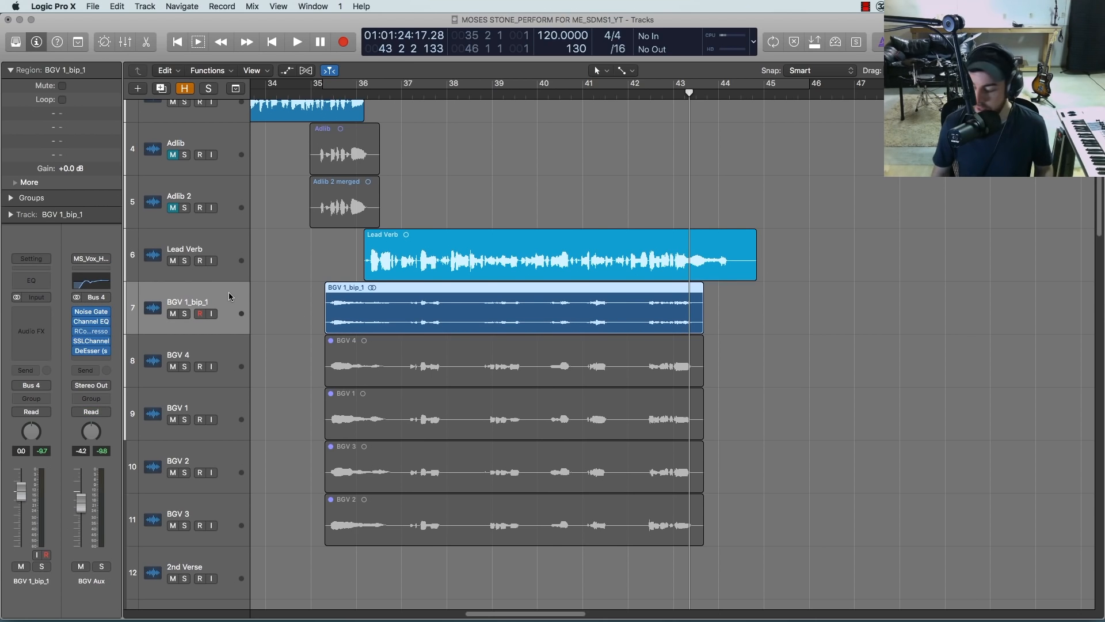
left_click(269, 305)
left_click(223, 295)
key("alt+super+a")
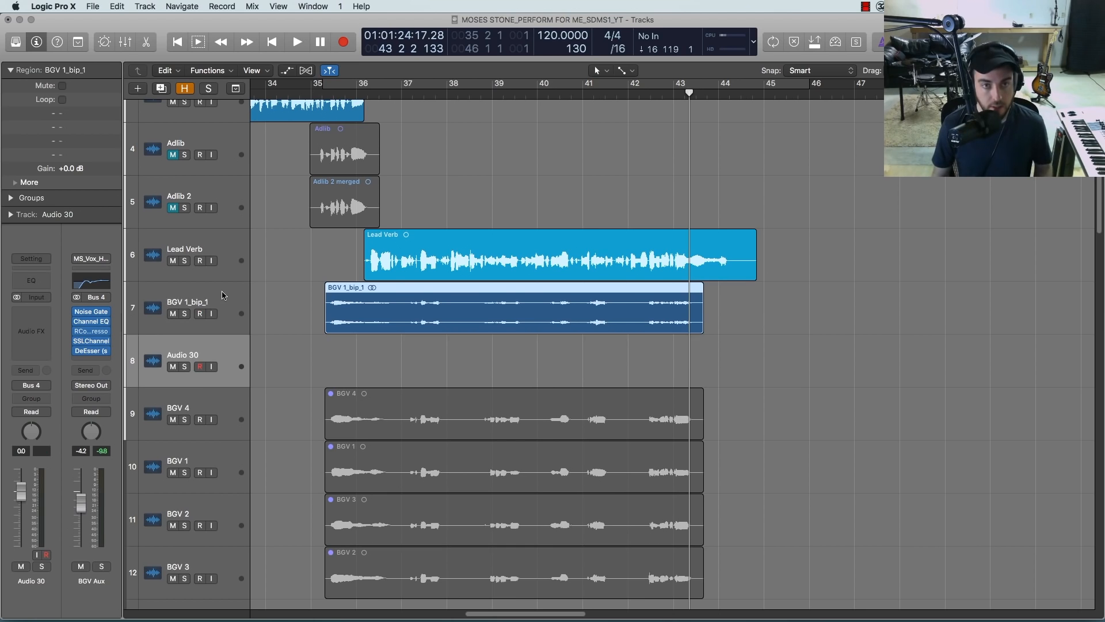
Step: Copy the BGV 1_bip_1 region onto the new audio track below it at the same timeline position
left_click(276, 328)
left_click(218, 298)
left_click(285, 343)
left_click_drag(356, 318, 356, 342)
left_click(216, 306)
Step: Insert a Channel EQ on Audio 30, enable its low-cut filter and raise the cutoff frequency
left_click(191, 337)
left_click(34, 280)
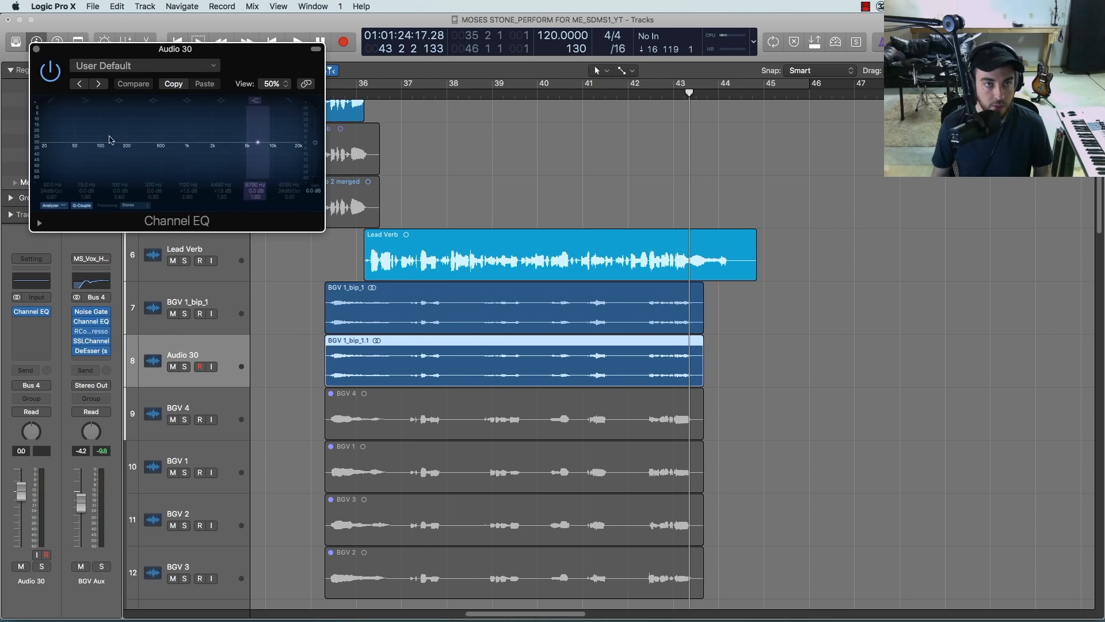
left_click_drag(321, 229, 655, 362)
left_click(76, 108)
left_click_drag(282, 68, 376, 106)
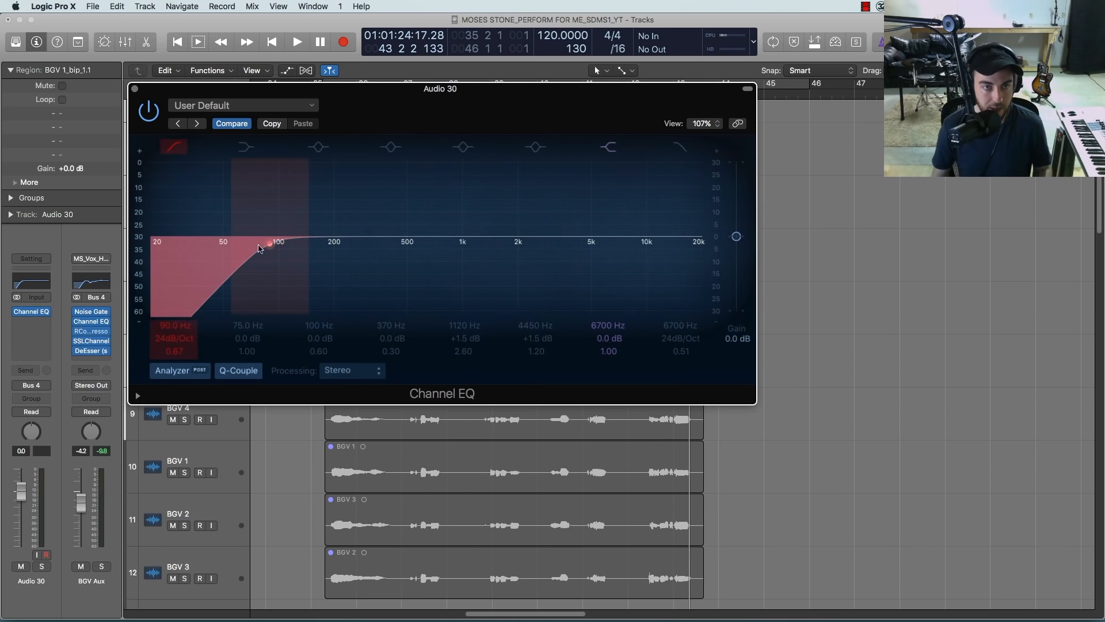
left_click_drag(249, 275, 287, 282)
left_click_drag(166, 338, 168, 324)
left_click_drag(342, 287, 391, 290)
key("v")
left_click(283, 323)
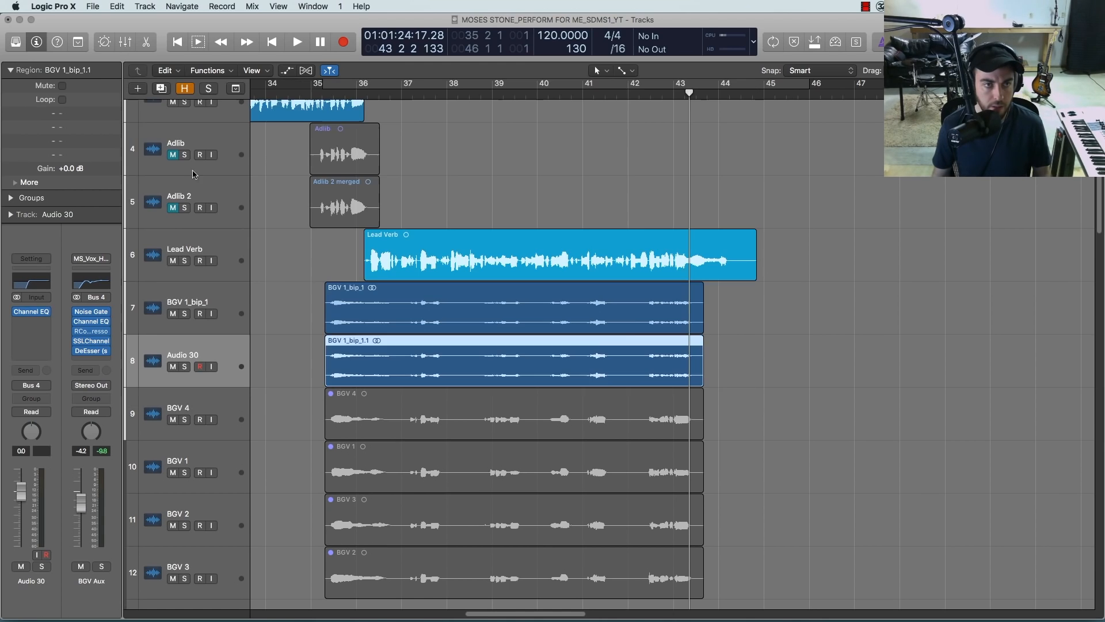
Step: Insert Antares Auto-Tune 8.1 after the Channel EQ on Audio 30 and move its window clear of the track headers
left_click(189, 301)
left_click(206, 352)
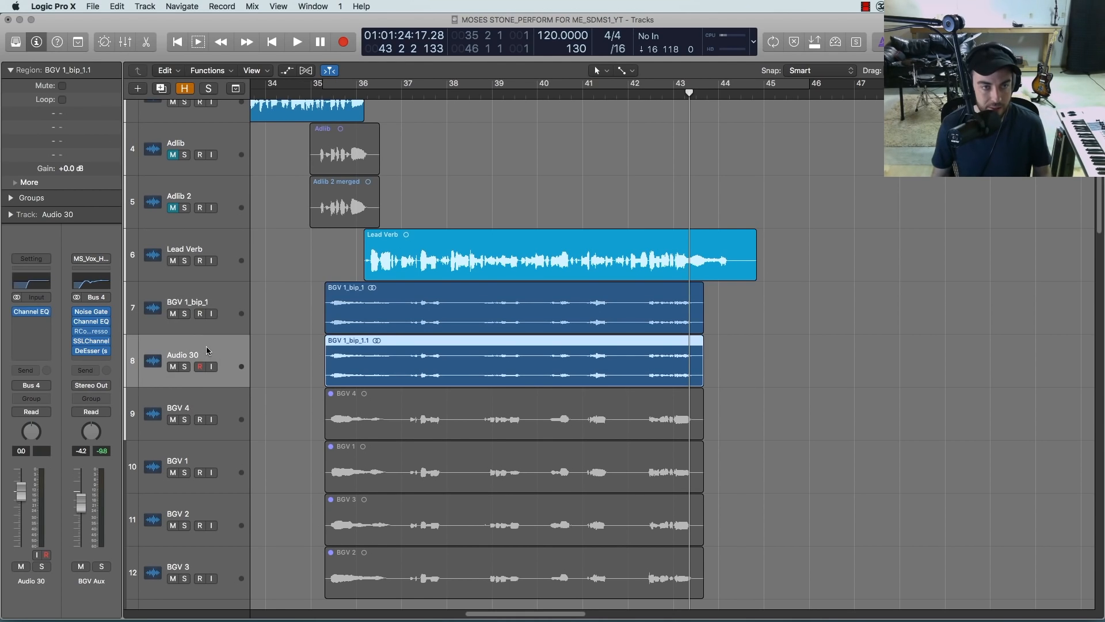
left_click(32, 321)
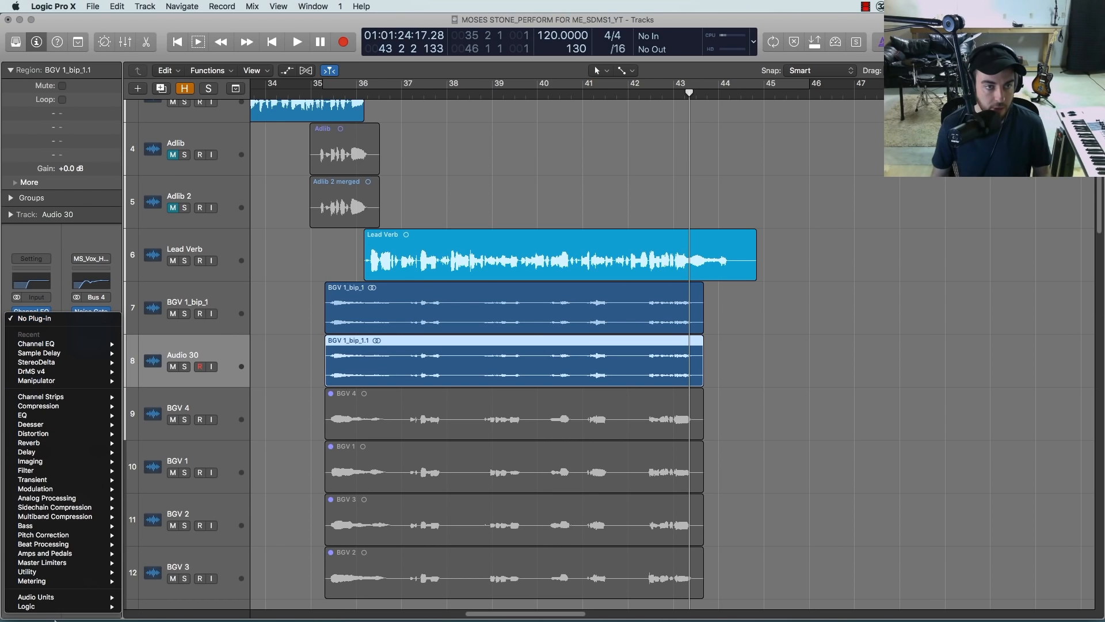
mouse_move(57, 598)
mouse_move(183, 343)
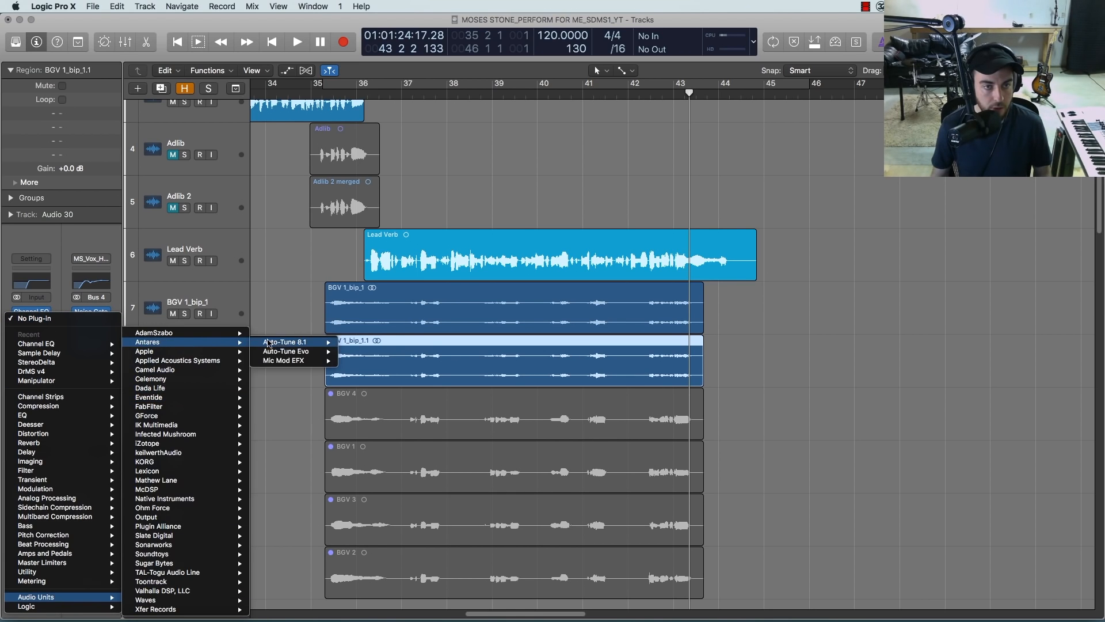
mouse_move(286, 344)
left_click(364, 342)
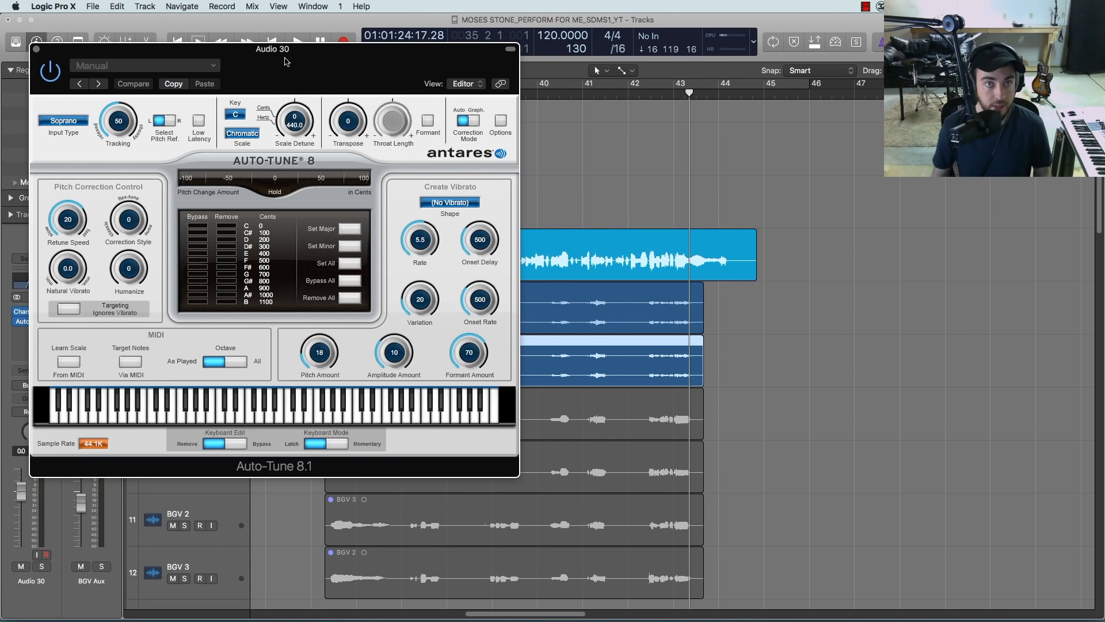
left_click_drag(297, 63, 706, 126)
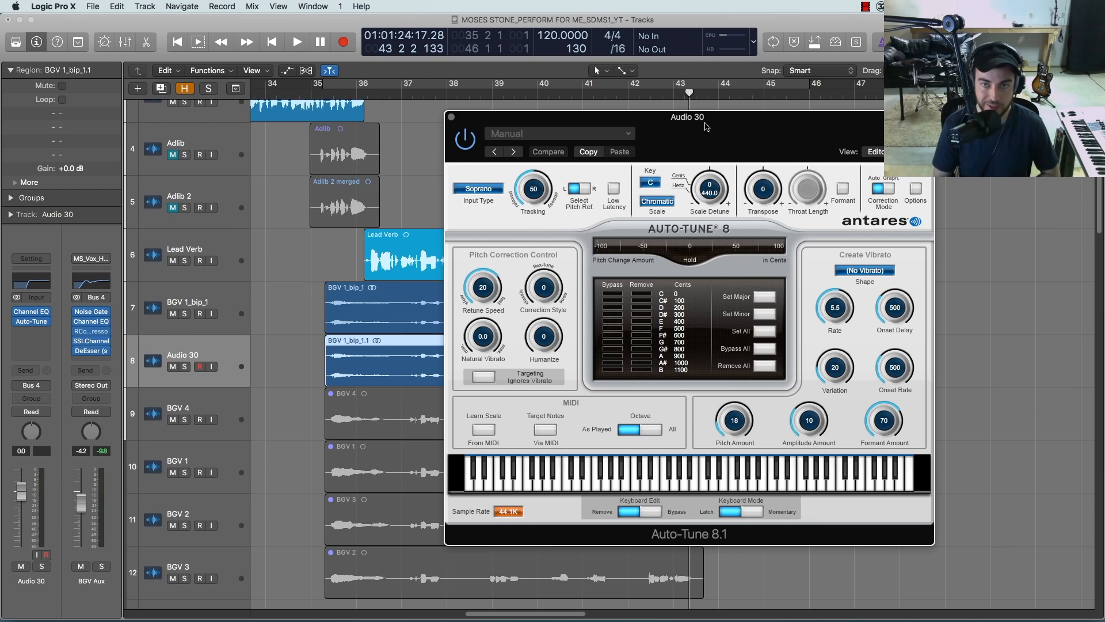
mouse_move(716, 125)
left_mouse_down()
mouse_move(742, 129)
mouse_move(701, 114)
left_mouse_up()
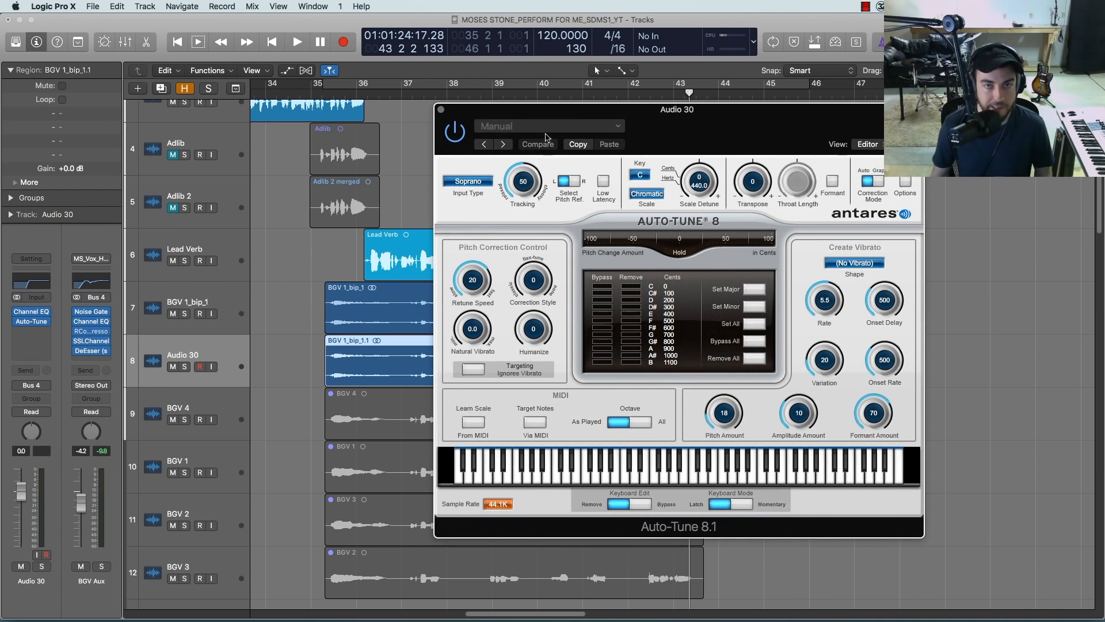
Step: Enable Formant in Auto-Tune and audition the soloed Audio 30 track from bar 35
left_click(832, 182)
left_click(184, 367)
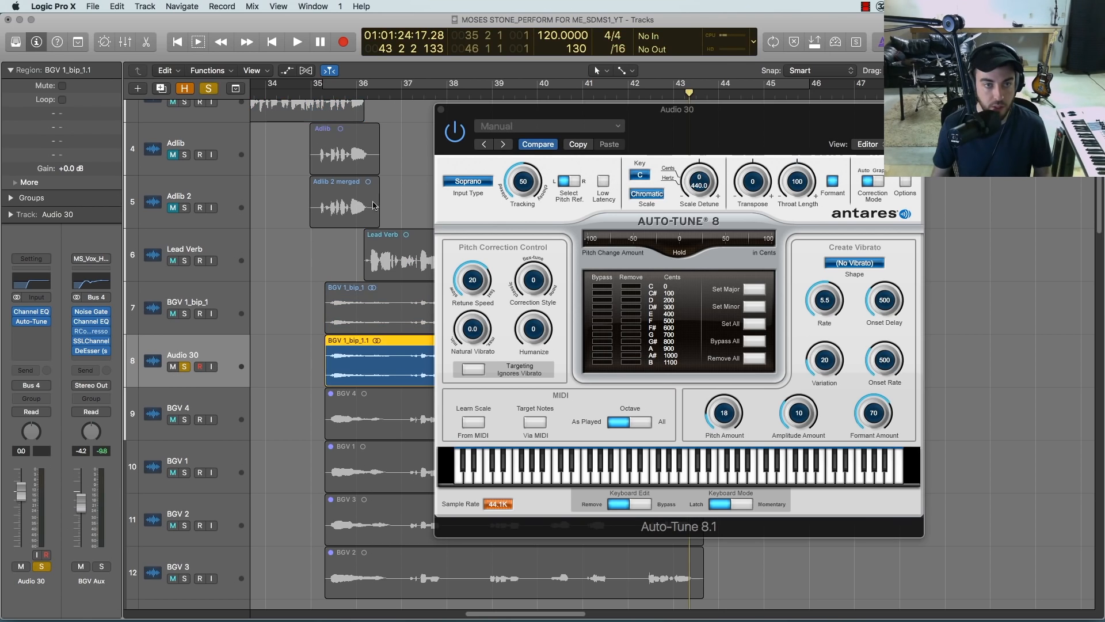
left_click(319, 95)
key("space")
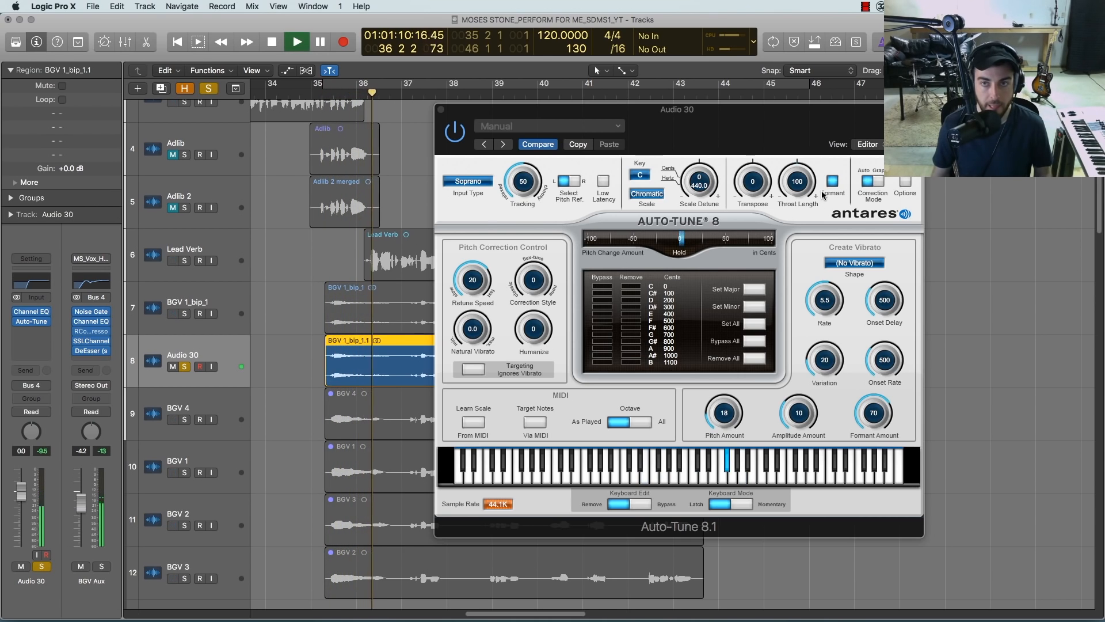
key("space")
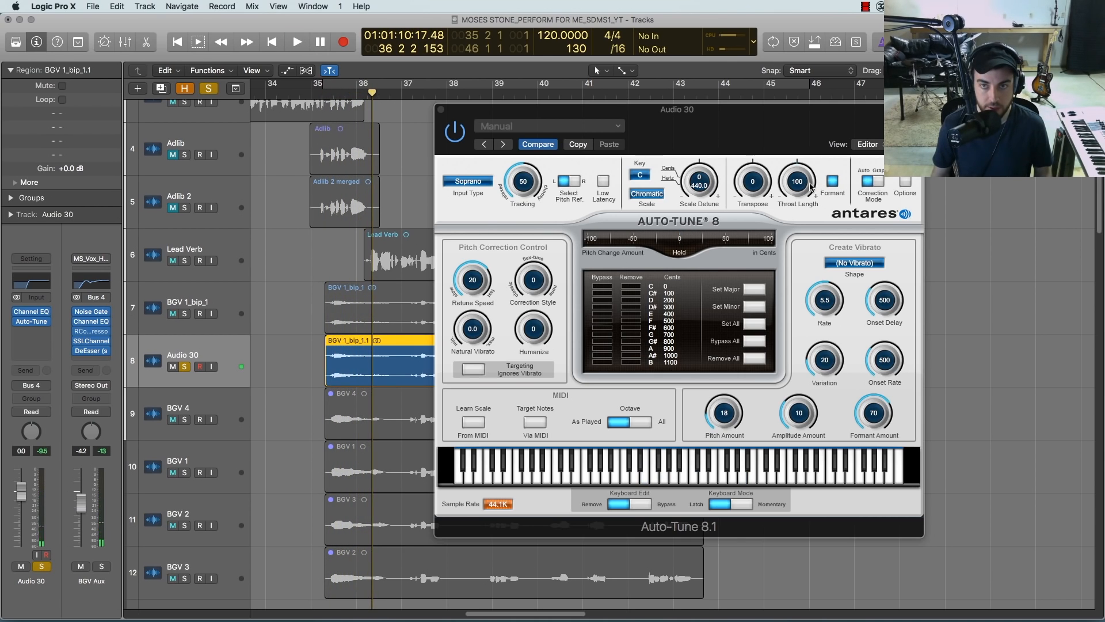
Step: Raise Auto-Tune's Throat Length to 130 on Audio 30, auditioning the soloed vocals between adjustments
left_click_drag(811, 186, 804, 185)
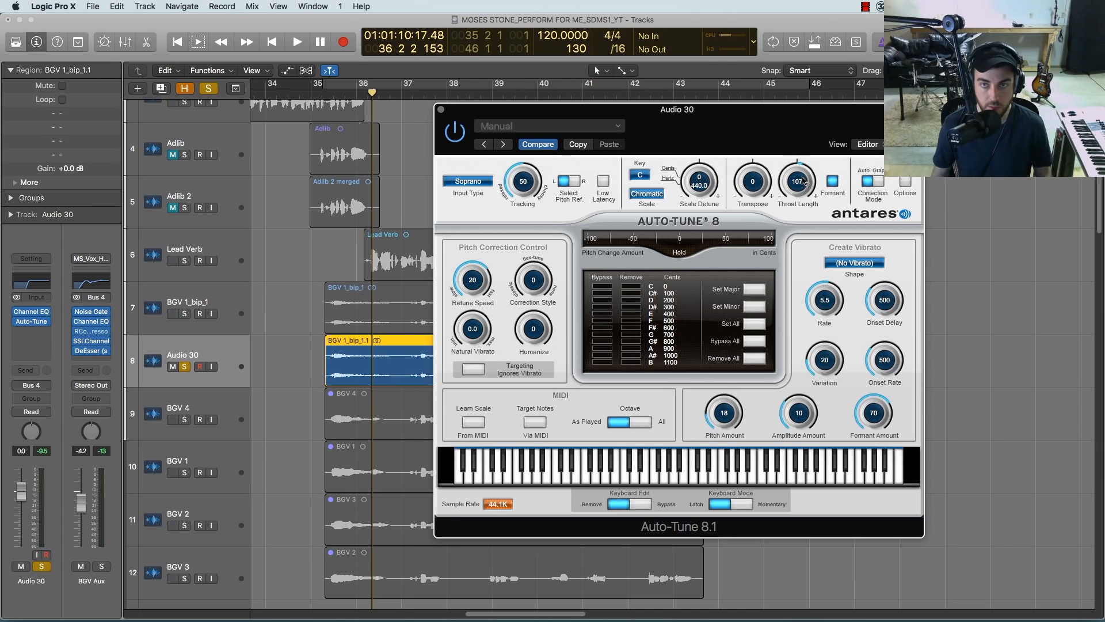
key("space")
left_click_drag(803, 176, 800, 175)
key("space")
key("space")
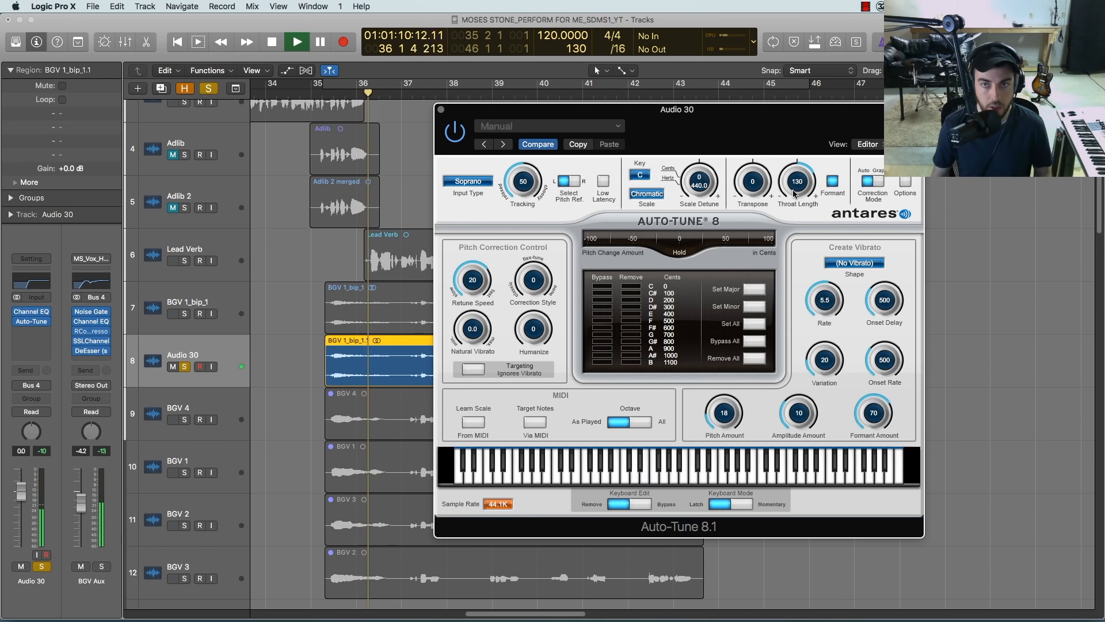
key("space")
key("space")
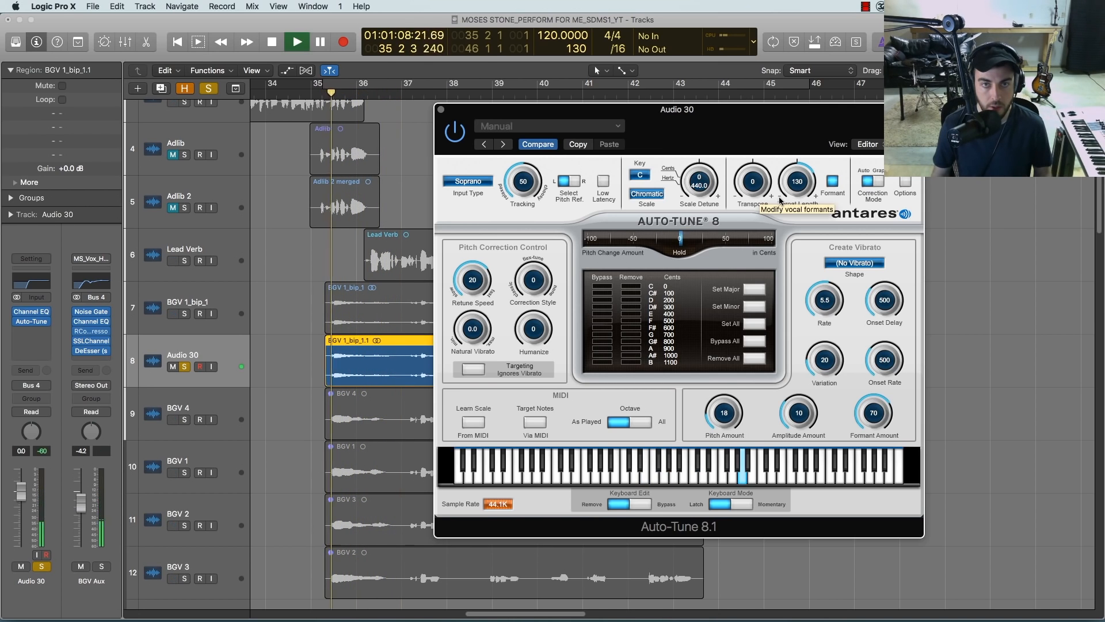
Step: Set Auto-Tune's Input Type to Low Male, then close the plug-in and unsolo Audio 30
left_click(478, 181)
left_click(472, 203)
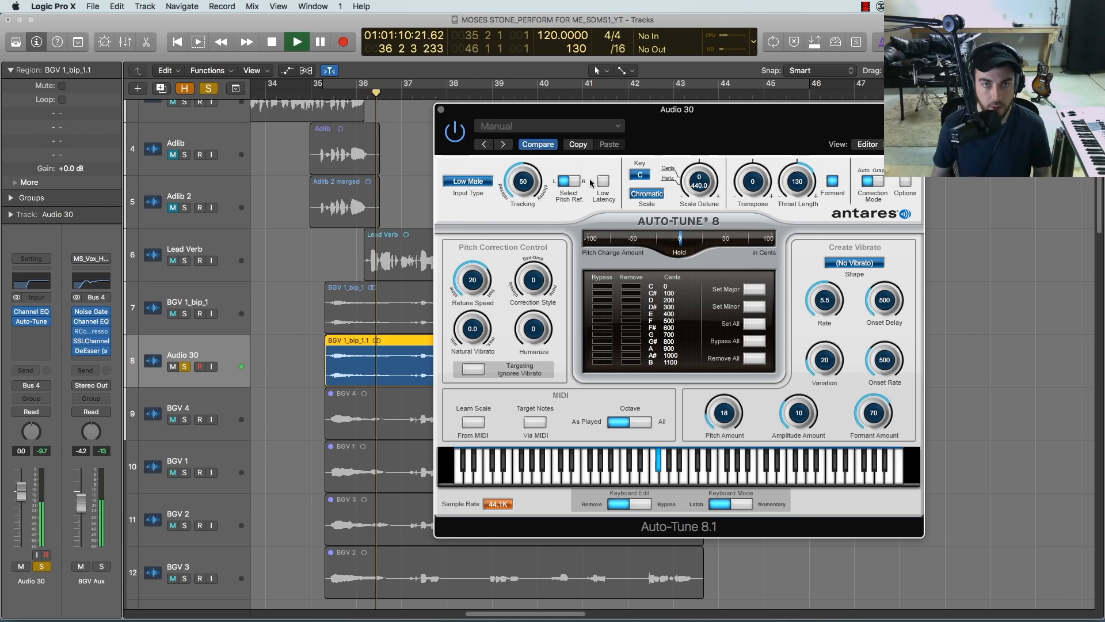
left_click(441, 110)
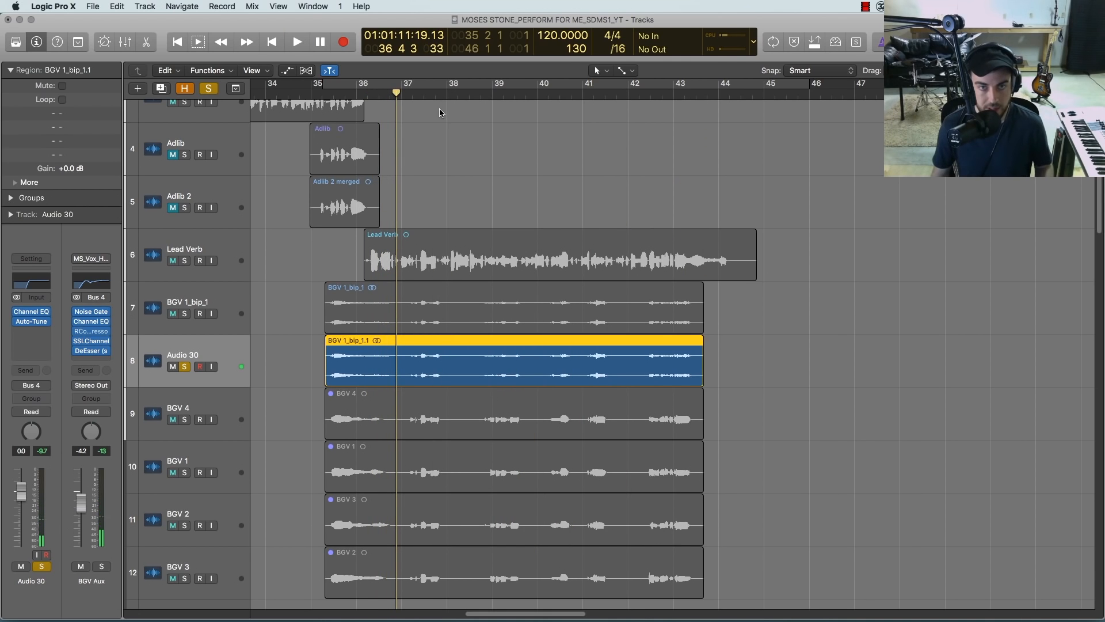
left_click(300, 289)
left_click(186, 368)
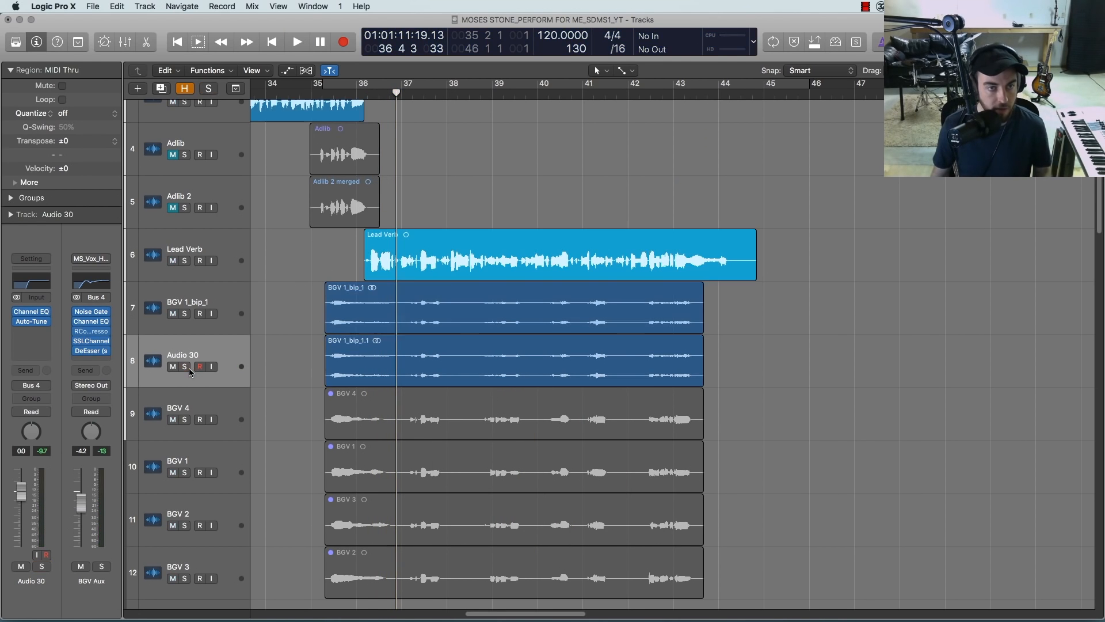
left_click(227, 303)
left_click(230, 349)
left_click(229, 314)
left_click(227, 354)
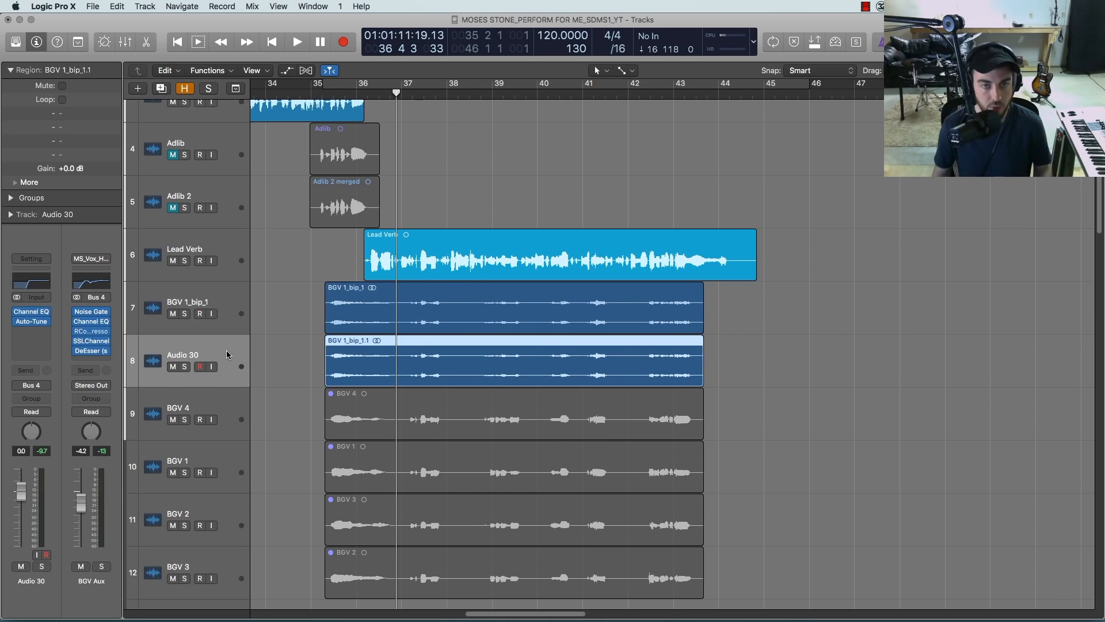
left_click(393, 319)
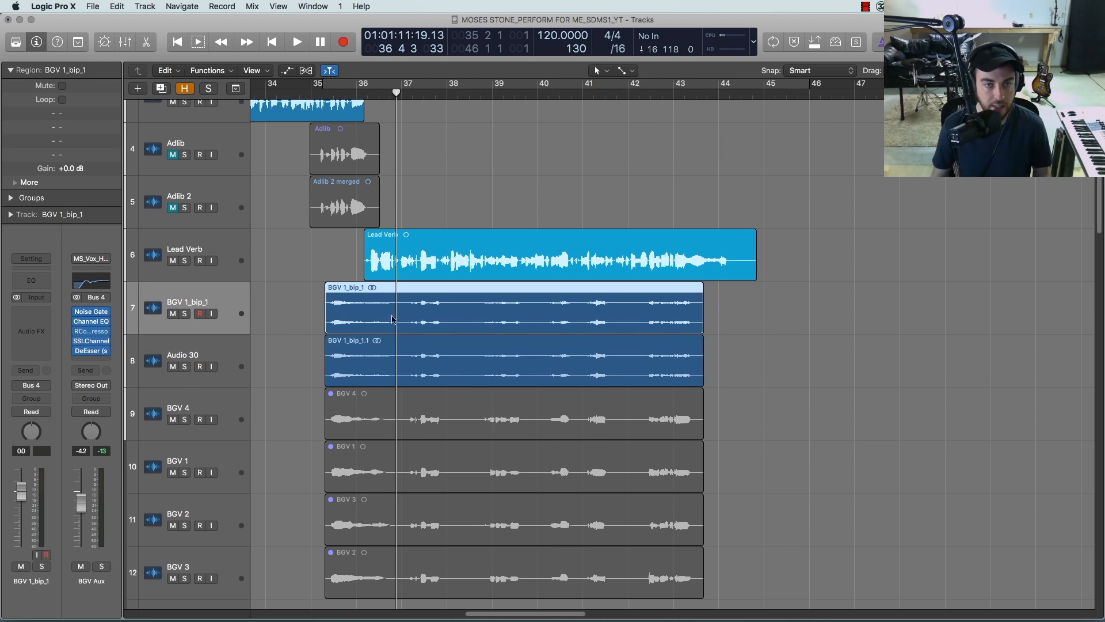
left_click_drag(293, 410, 775, 587)
left_click_drag(740, 581, 306, 412)
left_click(287, 380)
Step: Pan BGV 1_bip_1 hard left to -64 and Audio 30 hard right to +63
left_click(417, 307)
left_click(274, 305)
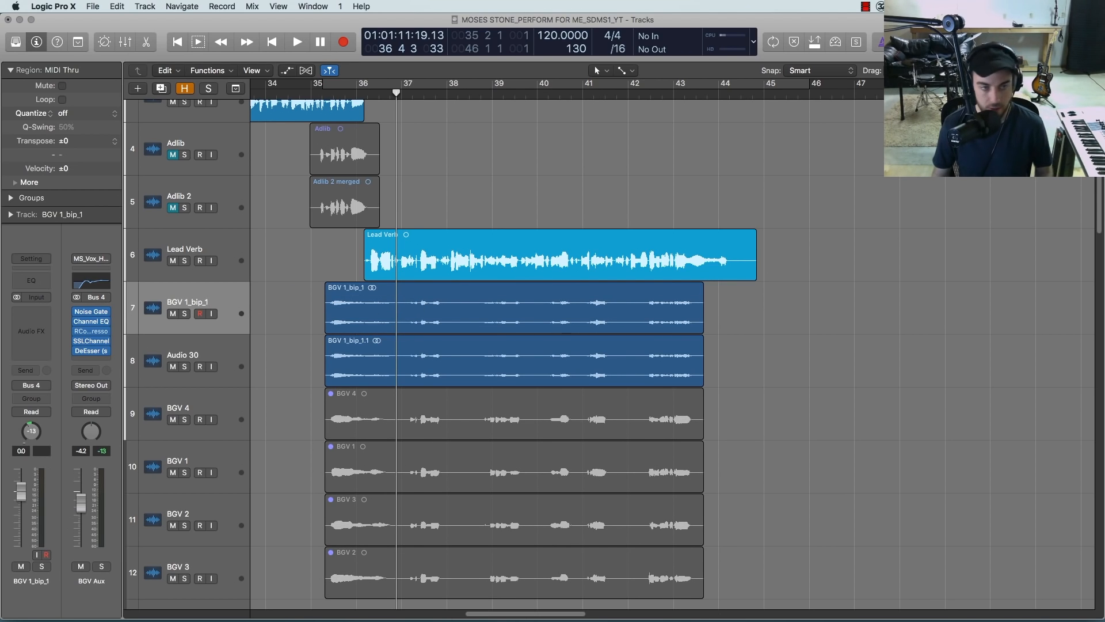
left_click(202, 351)
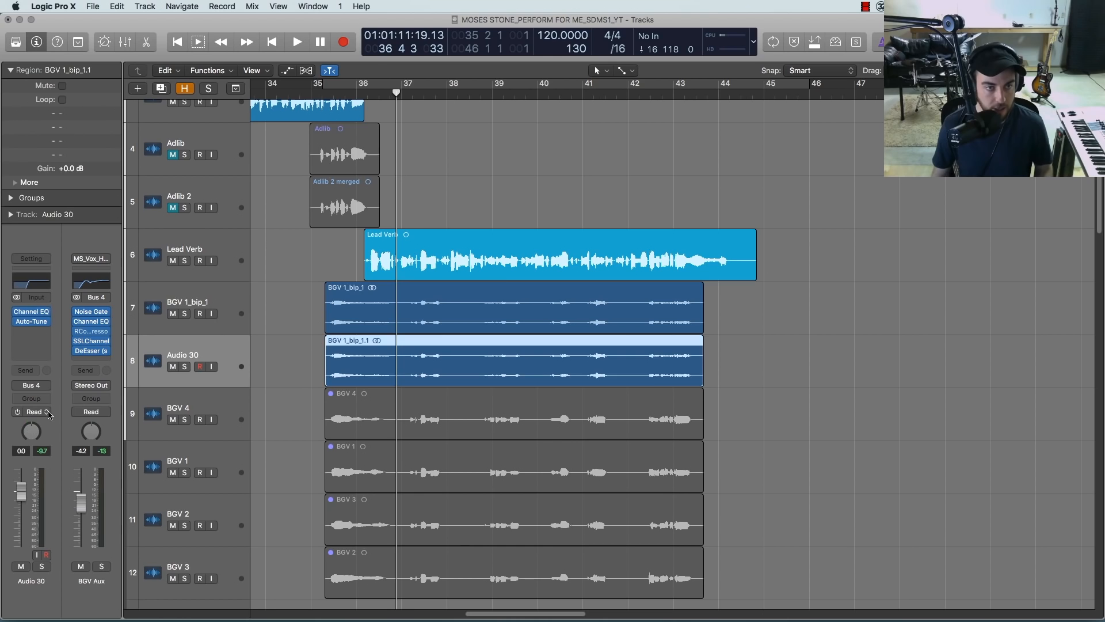
left_click(200, 305)
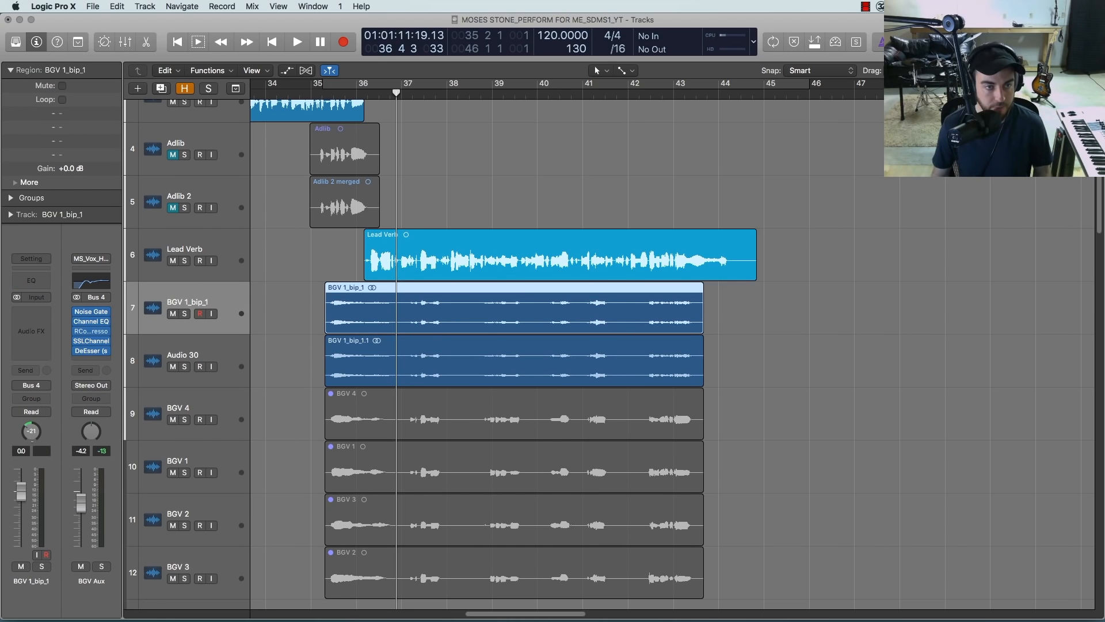
left_click(196, 361)
left_click(212, 307)
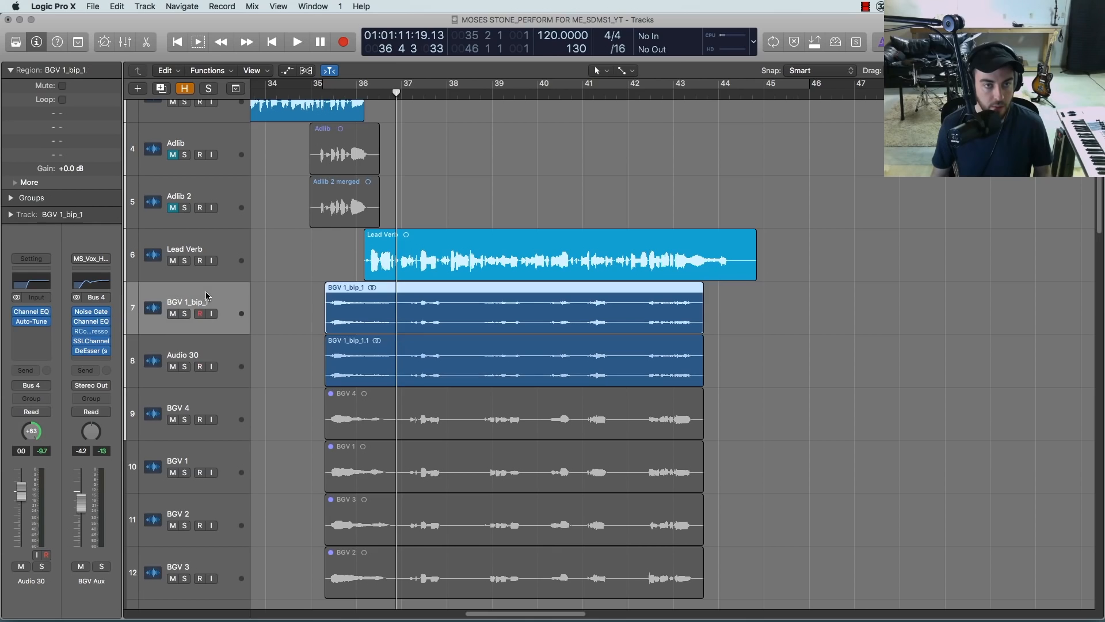
Step: Solo BGV 1_bip_1 and Audio 30 together and play the panned vocals from bar 35
left_click(184, 314)
left_click(184, 367)
left_click(299, 215)
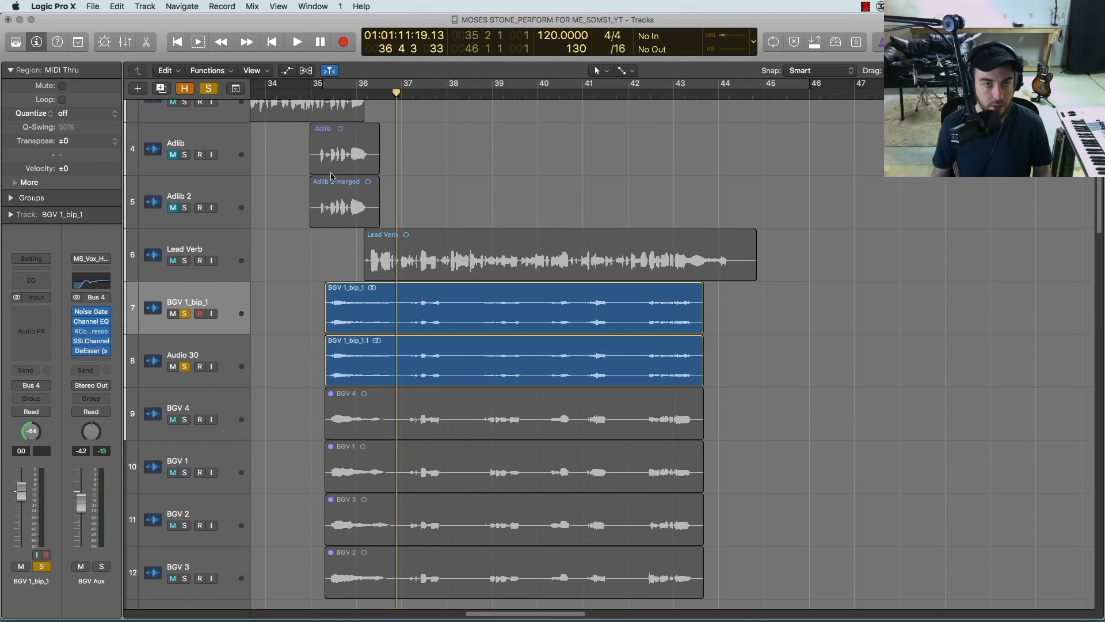
left_click(322, 95)
key("space")
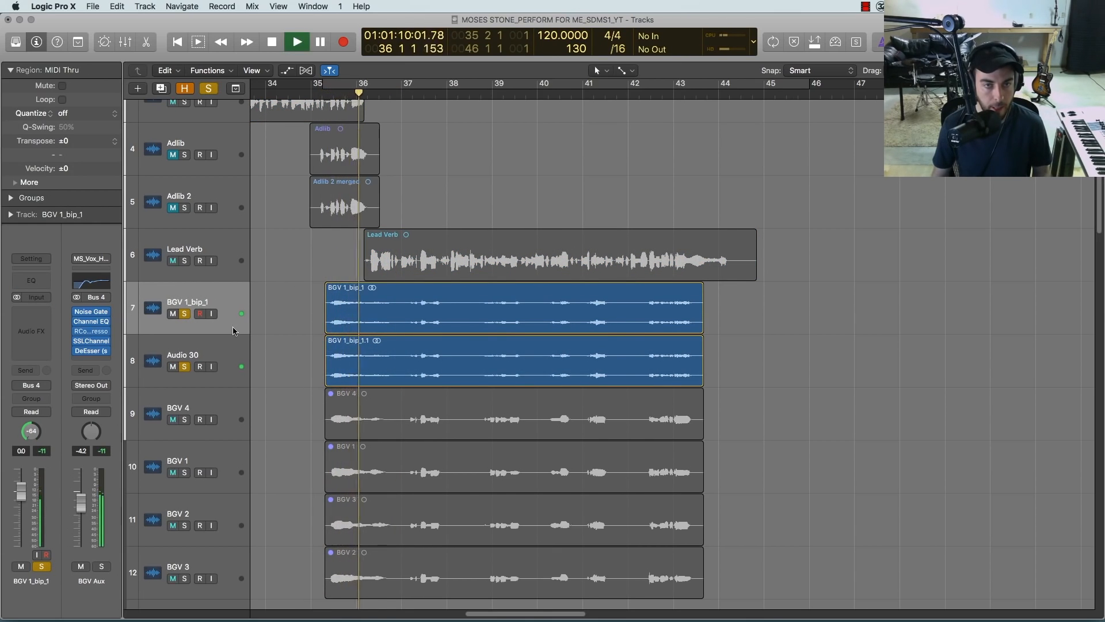
Step: Reopen Auto-Tune on Audio 30, raise Throat Length to 145 while auditioning the soloed vocals, then close the plug-in and stop playback
left_click(219, 359)
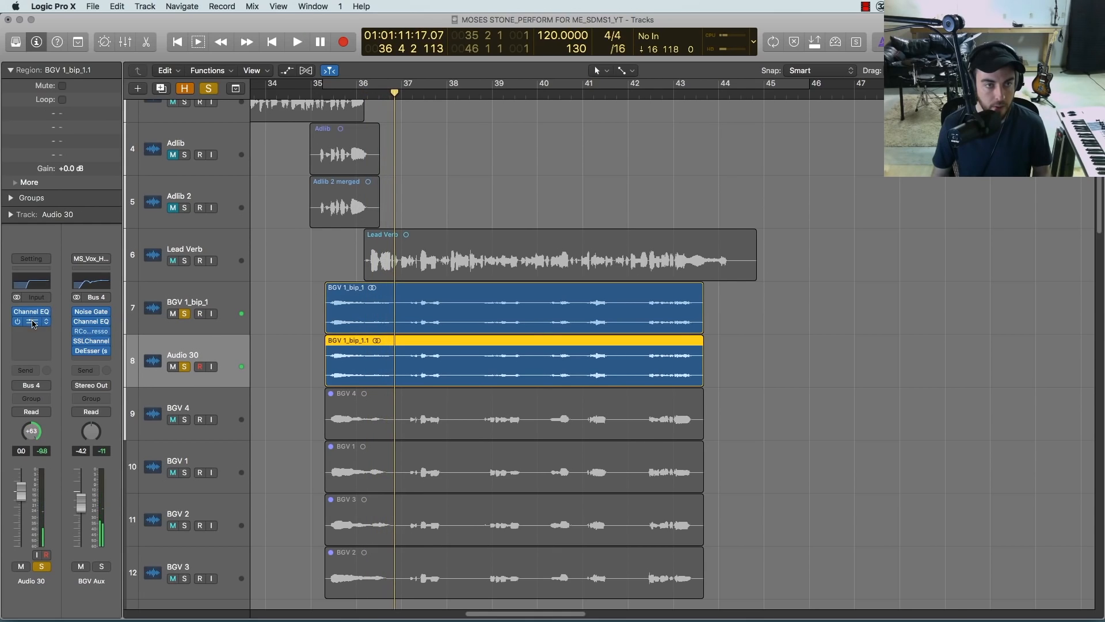
left_click(33, 322)
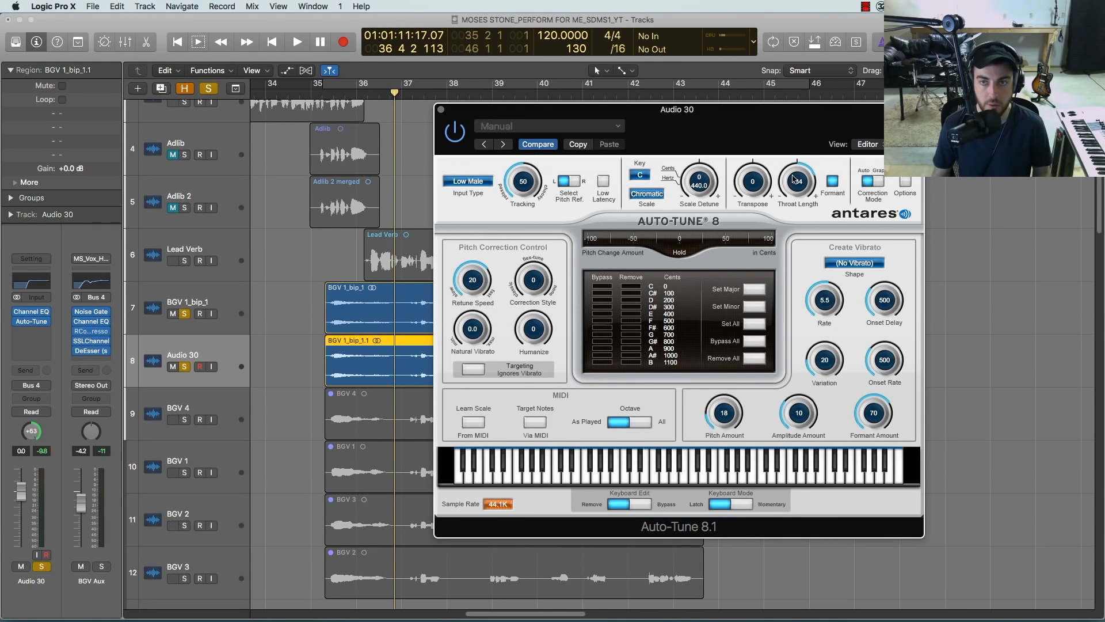
key("space")
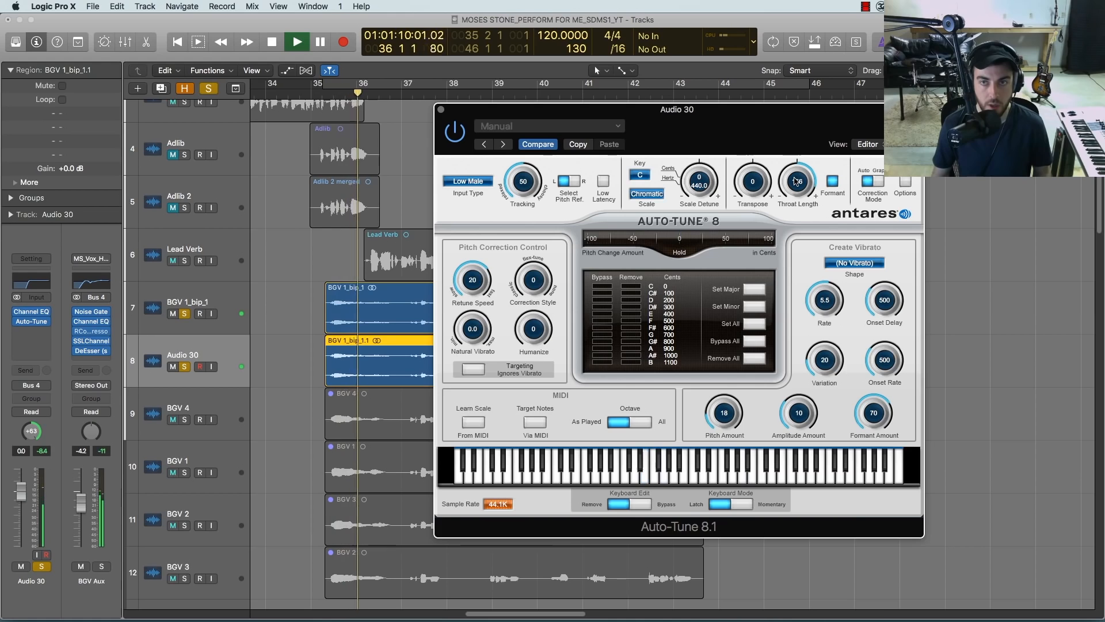
key("space")
key("space")
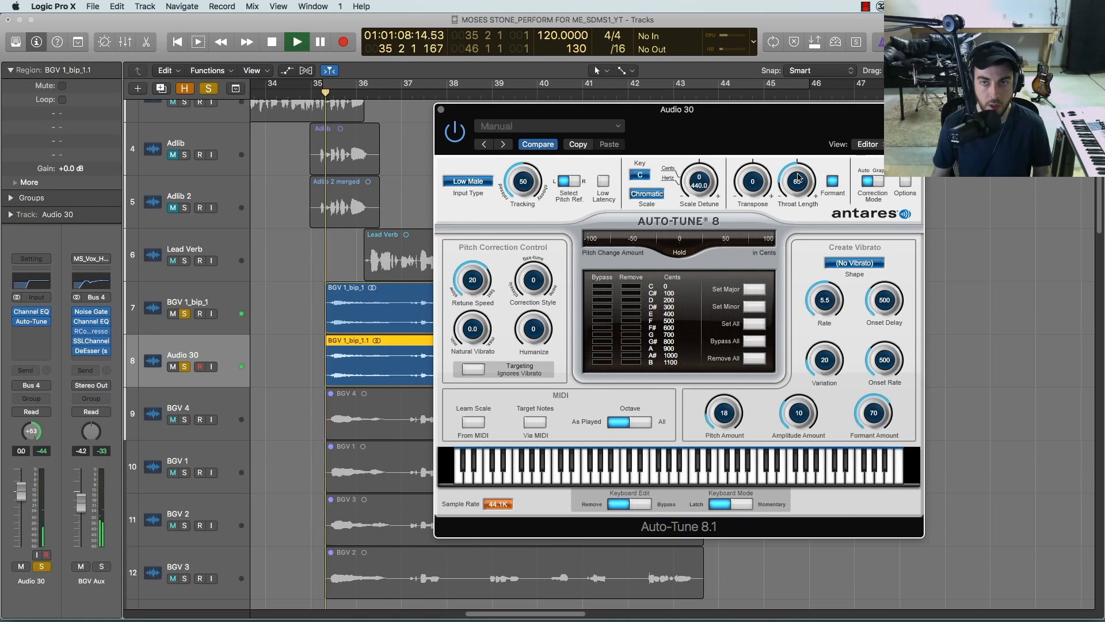
left_click_drag(799, 177, 802, 128)
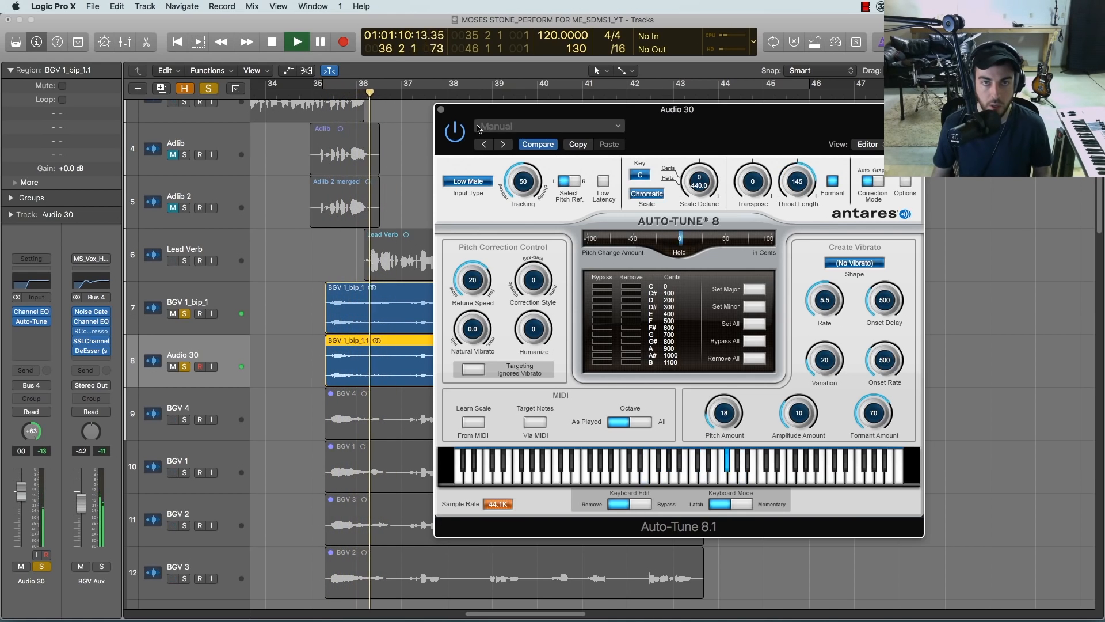
left_click(441, 110)
left_click(297, 269)
key("space")
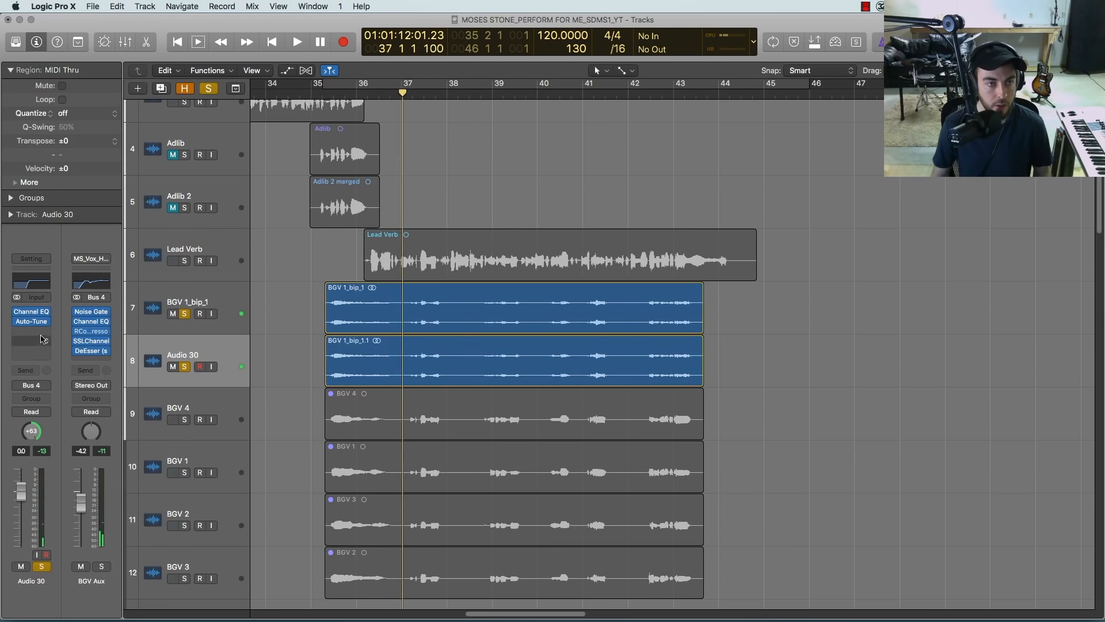
Step: Add a Sample Delay after Auto-Tune on Audio 30, set Delay Left to 133 samples during playback, and close the plug-in
left_click(42, 339)
mouse_move(97, 372)
left_click(143, 372)
left_click_drag(73, 181, 73, 178)
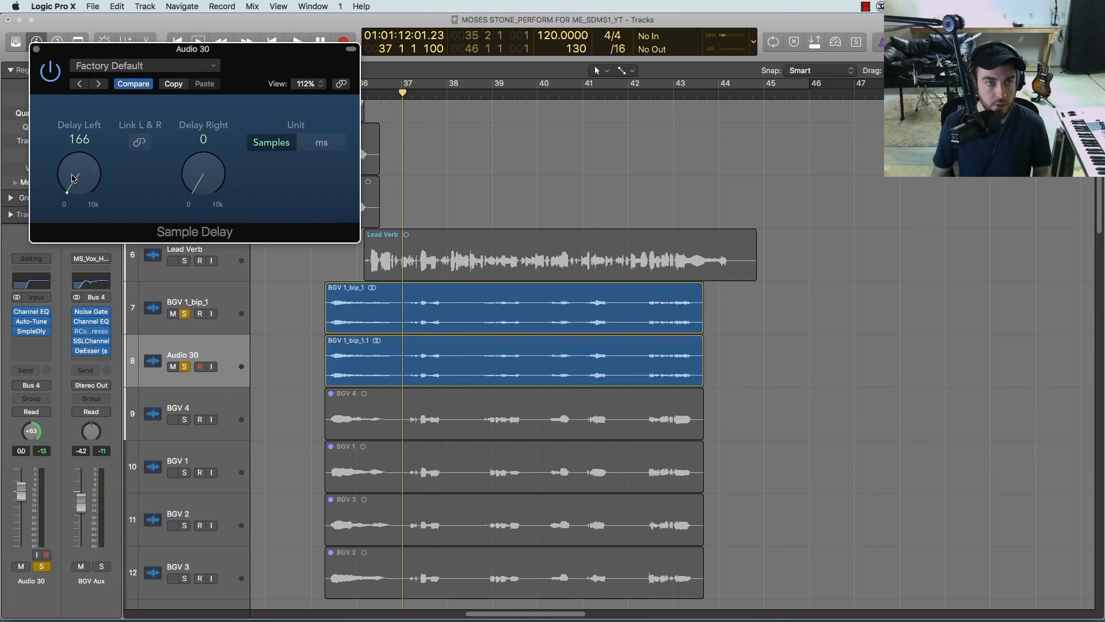
key("space")
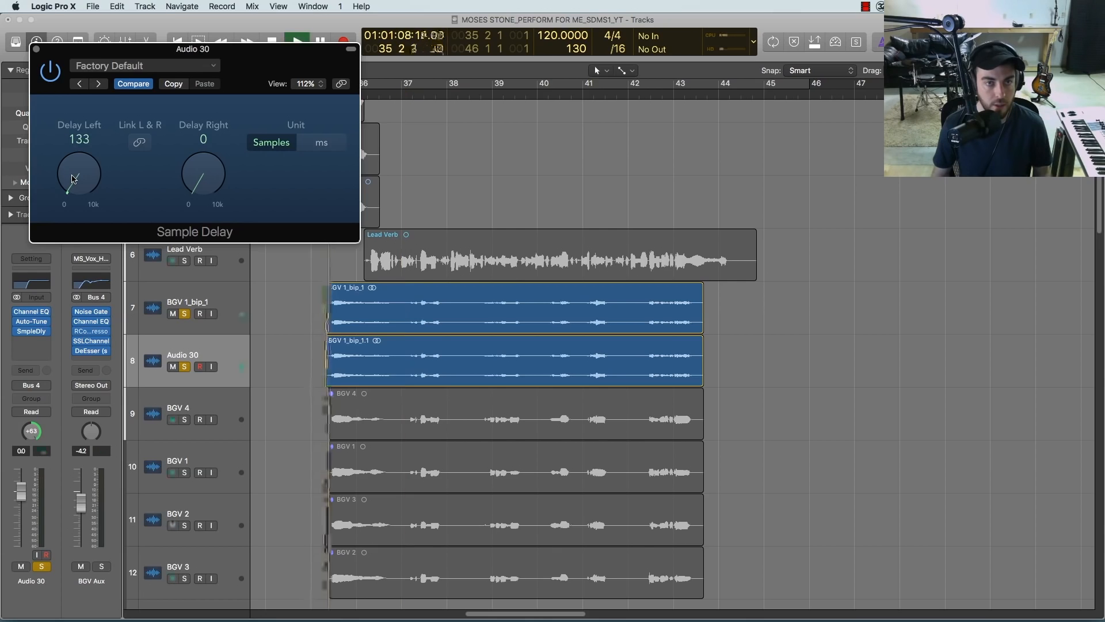
left_click(37, 49)
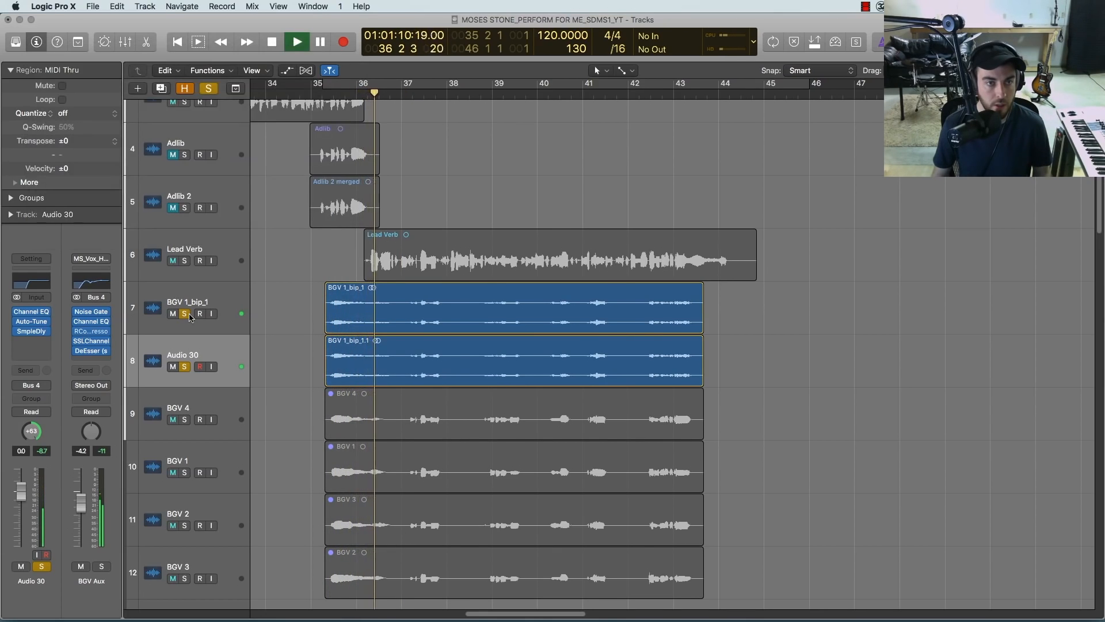
Step: Unsolo BGV 1_bip_1 and Audio 30, and raise Audio 30's volume to 1.2 dB for playback with the full mix
key("space")
left_click(184, 313)
left_click(184, 367)
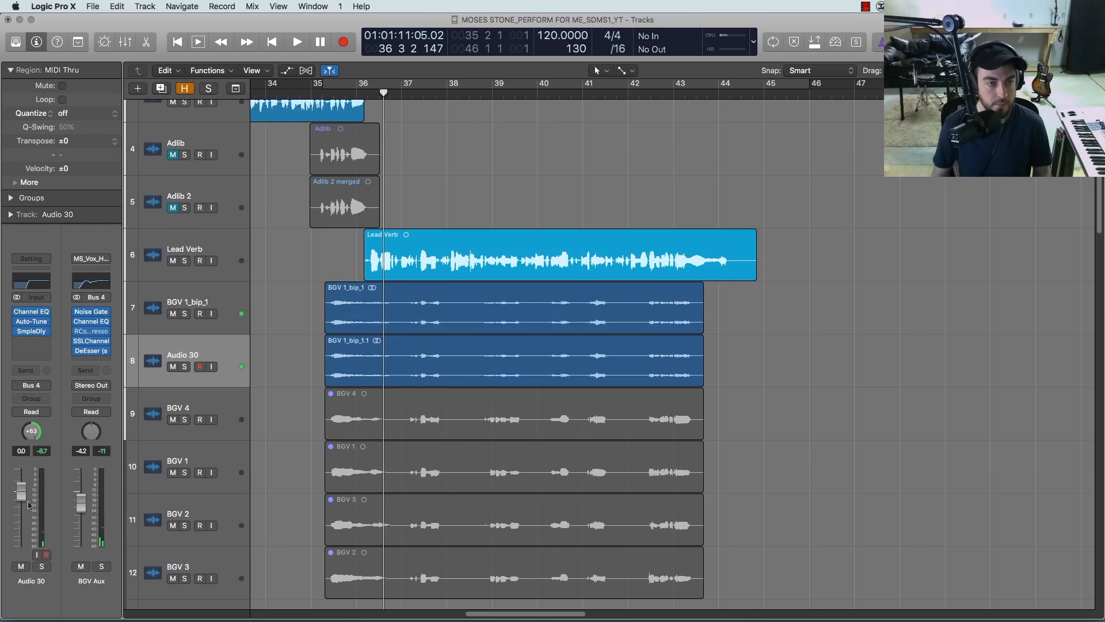
key("space")
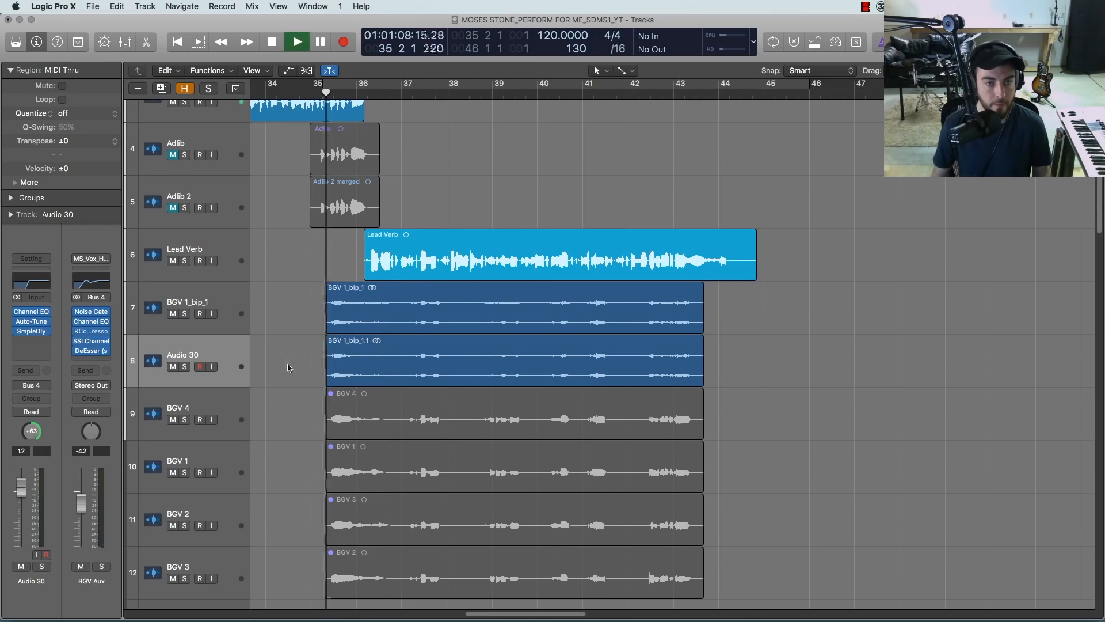
Step: Raise the BGV Aux volume to -2.2 dB while the full mix plays
left_click(230, 309)
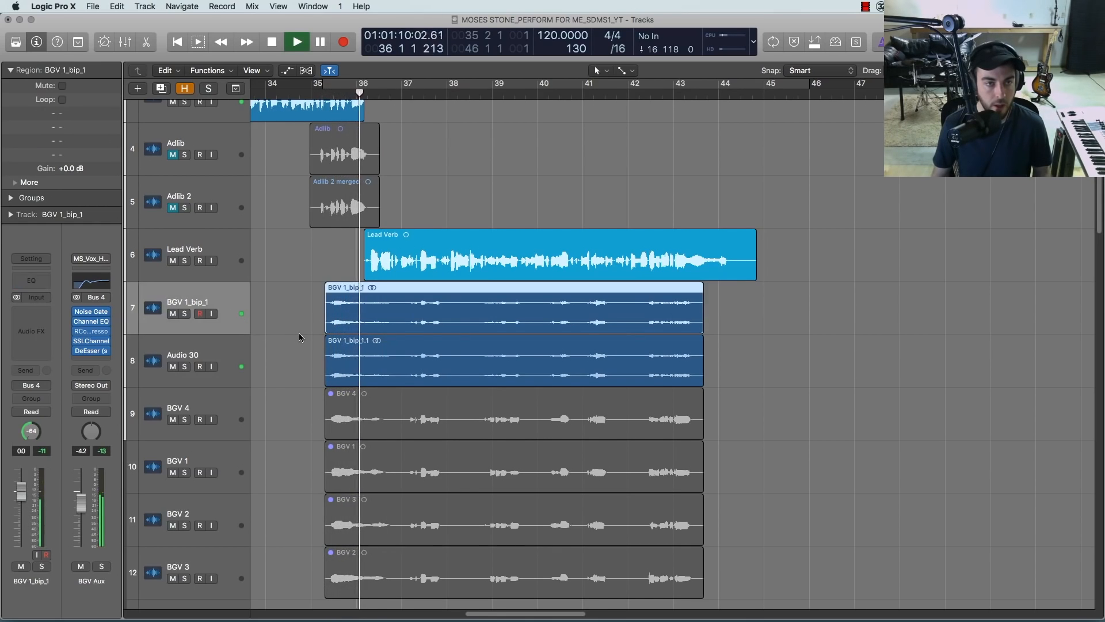
left_click(212, 357)
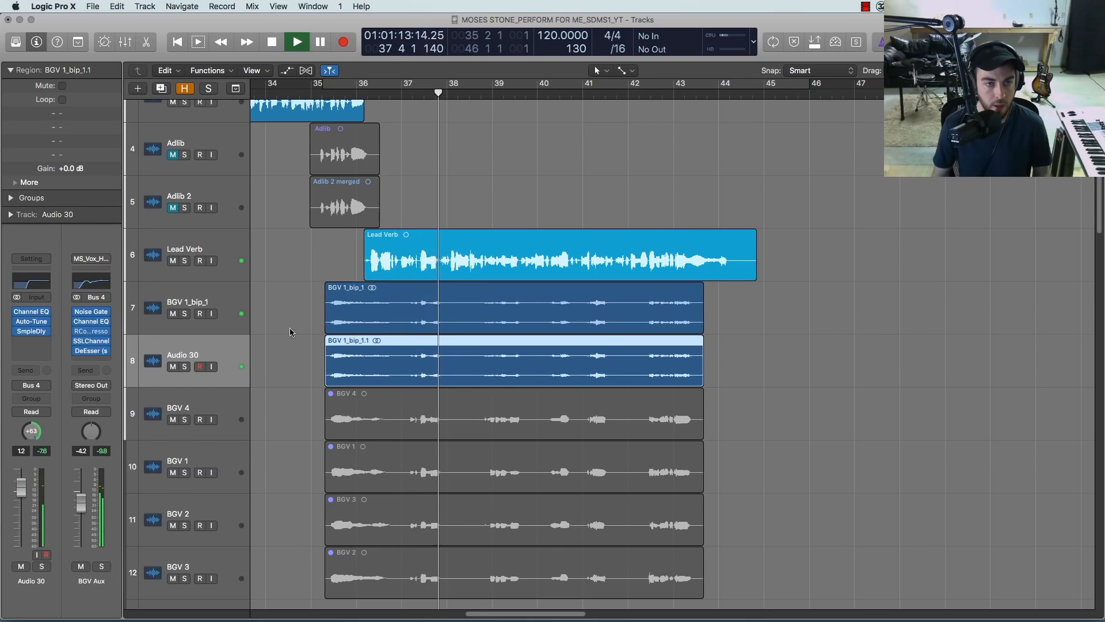
left_click(289, 331)
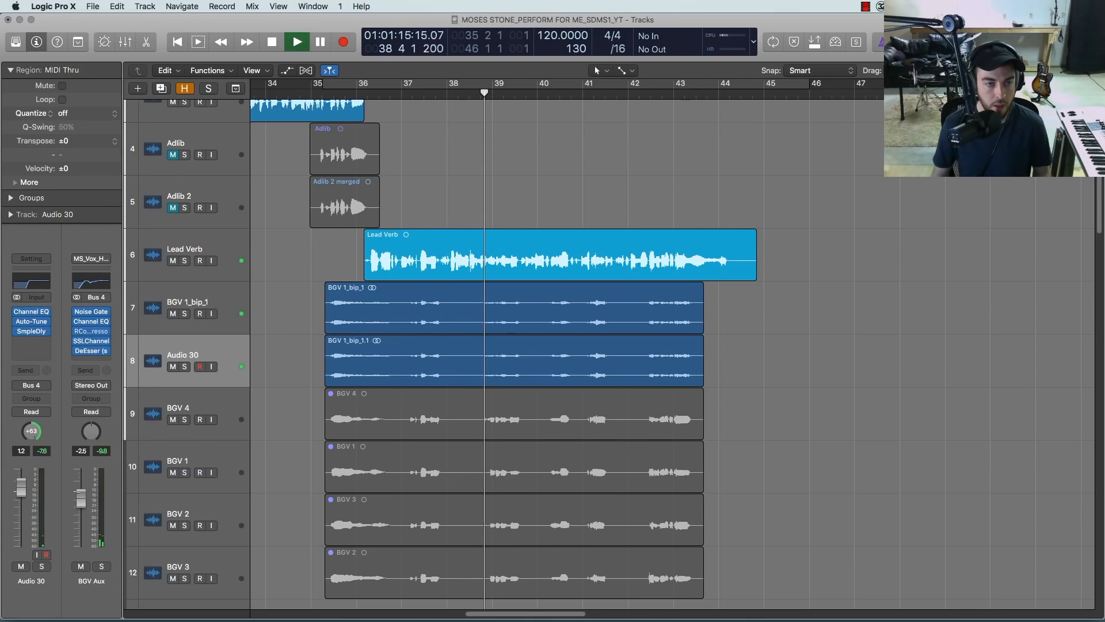
left_click_drag(79, 500, 78, 495)
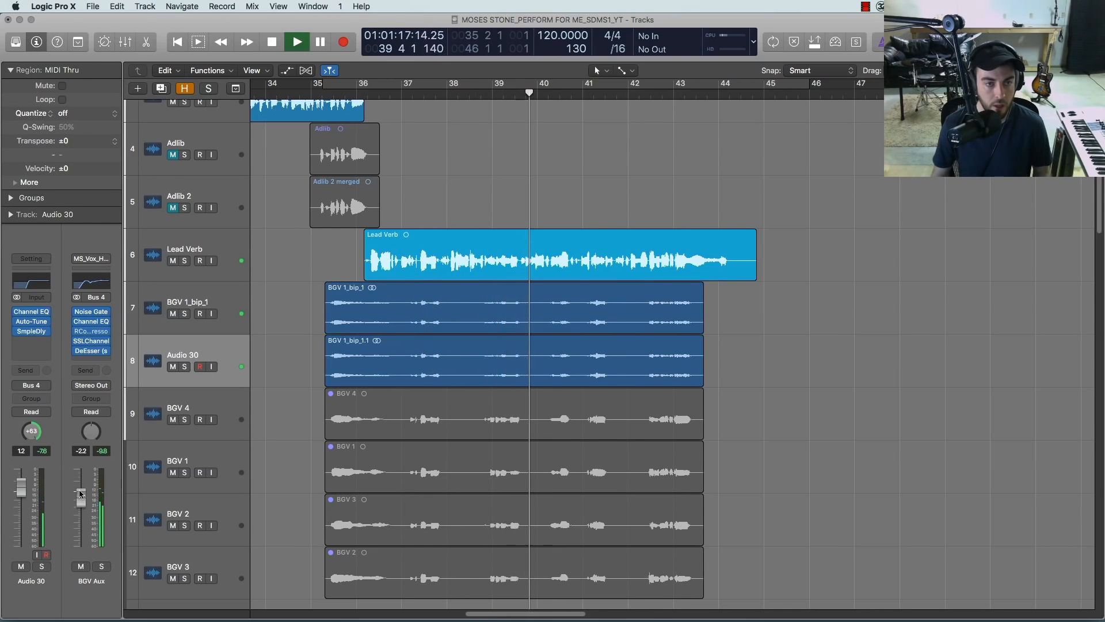
Step: Audition BGV Aux in solo and back in the full mix, then stop playback and return the playhead to bar 36, beat 3
left_click(102, 567)
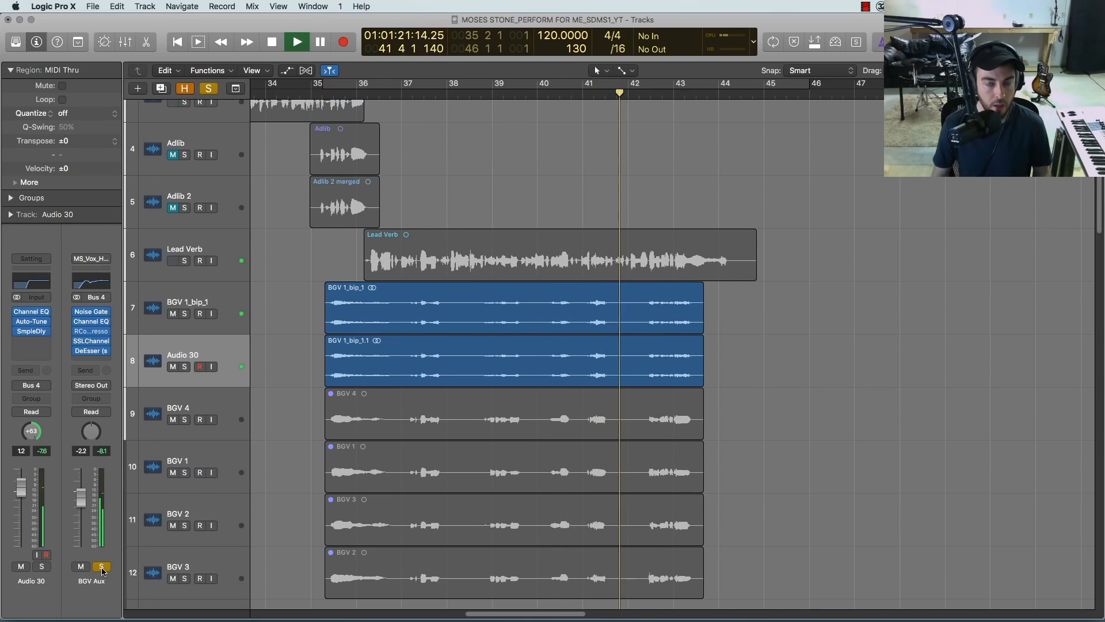
left_click(102, 568)
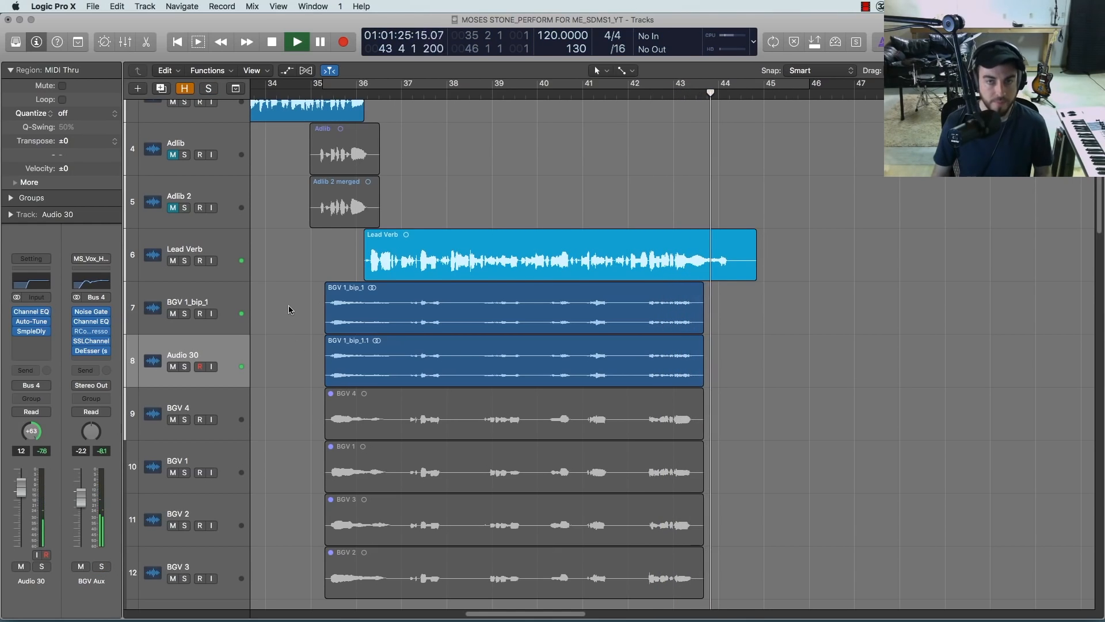
key("space")
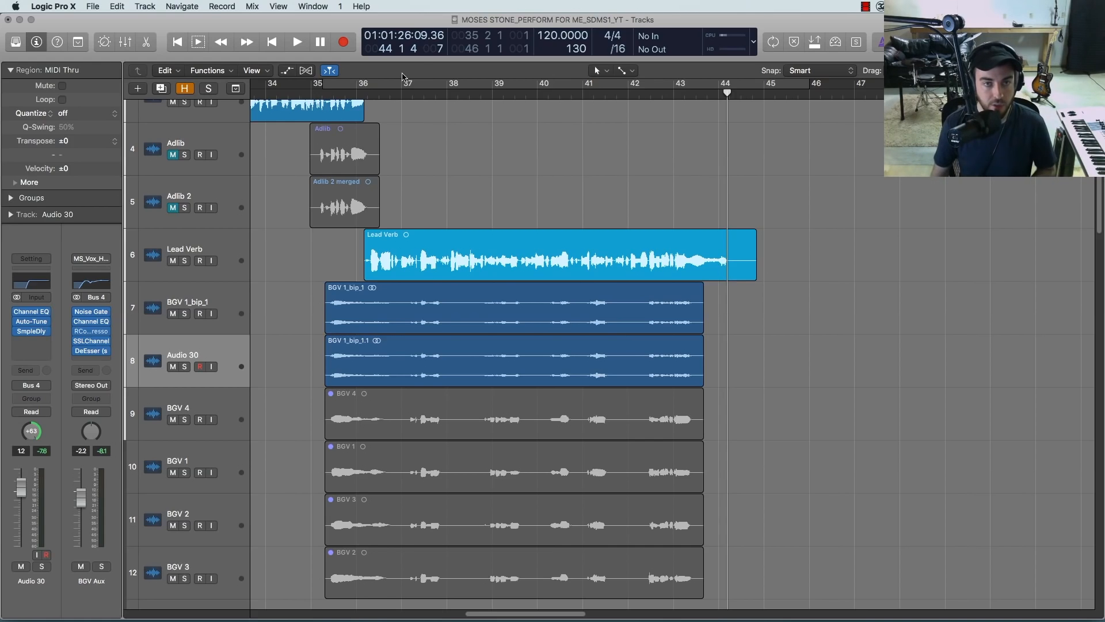
left_click(378, 94)
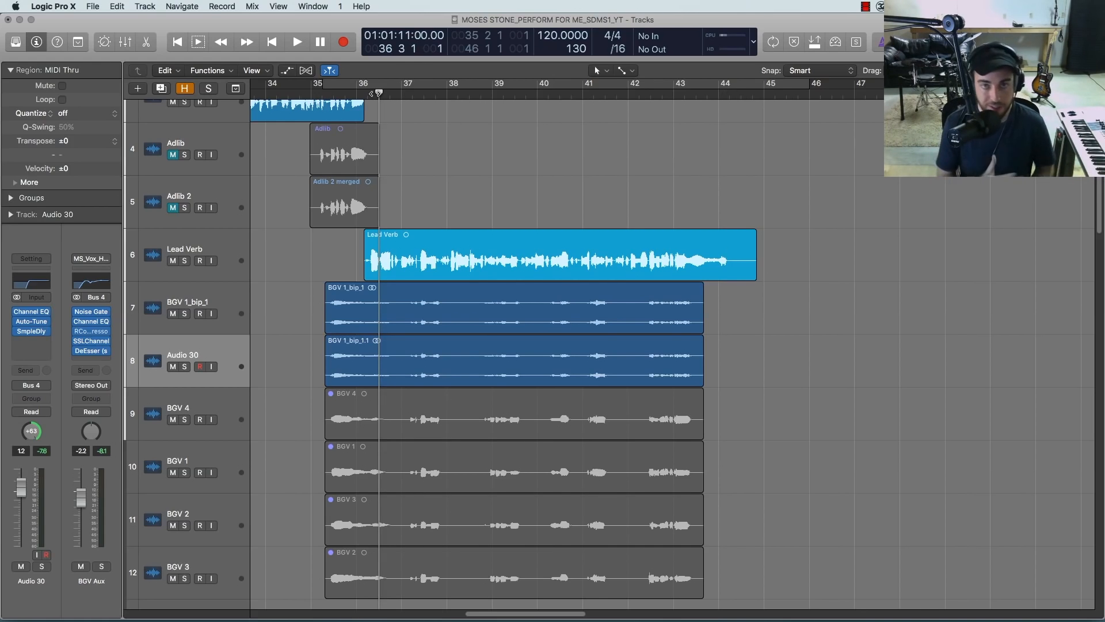